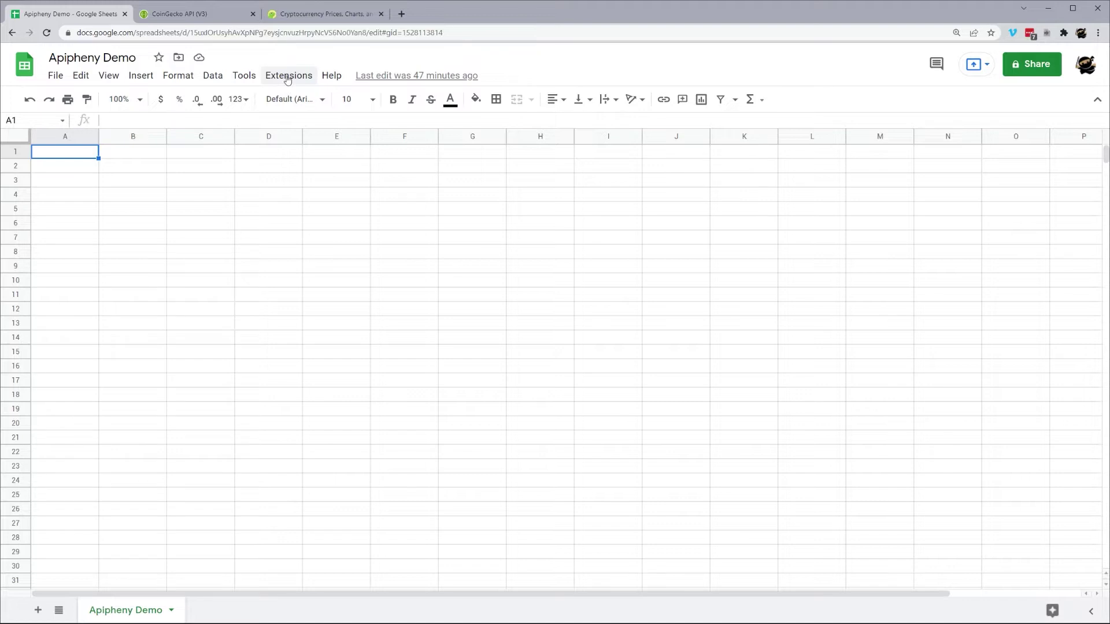
Open Apipheny's Import API panel from Extensions and focus the API URL Path box
click(287, 77)
mouse_move(280, 211)
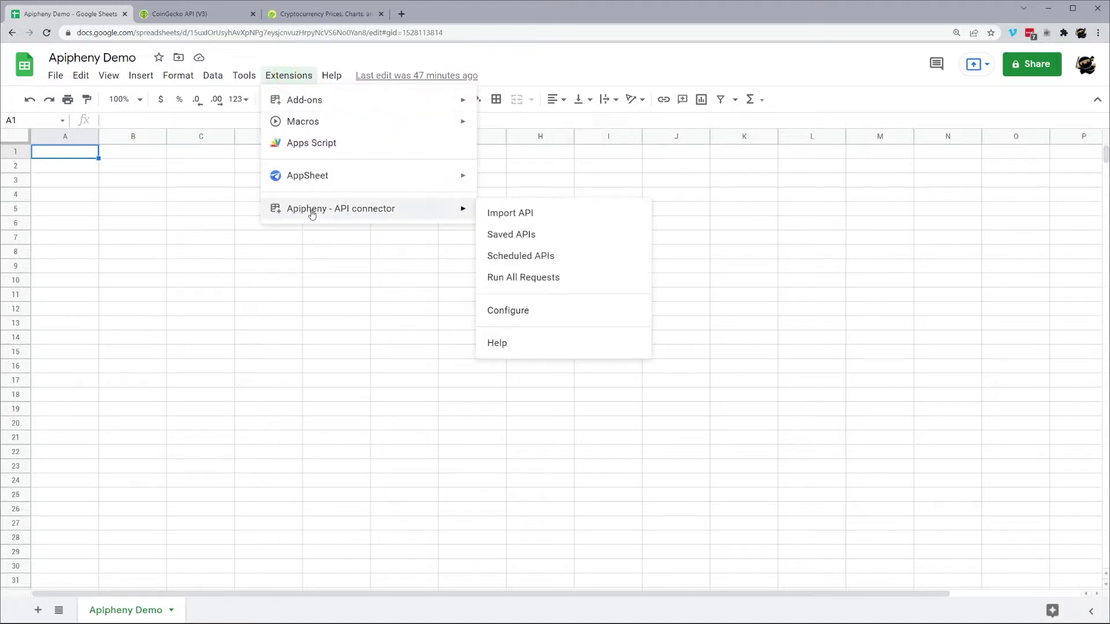
click(514, 216)
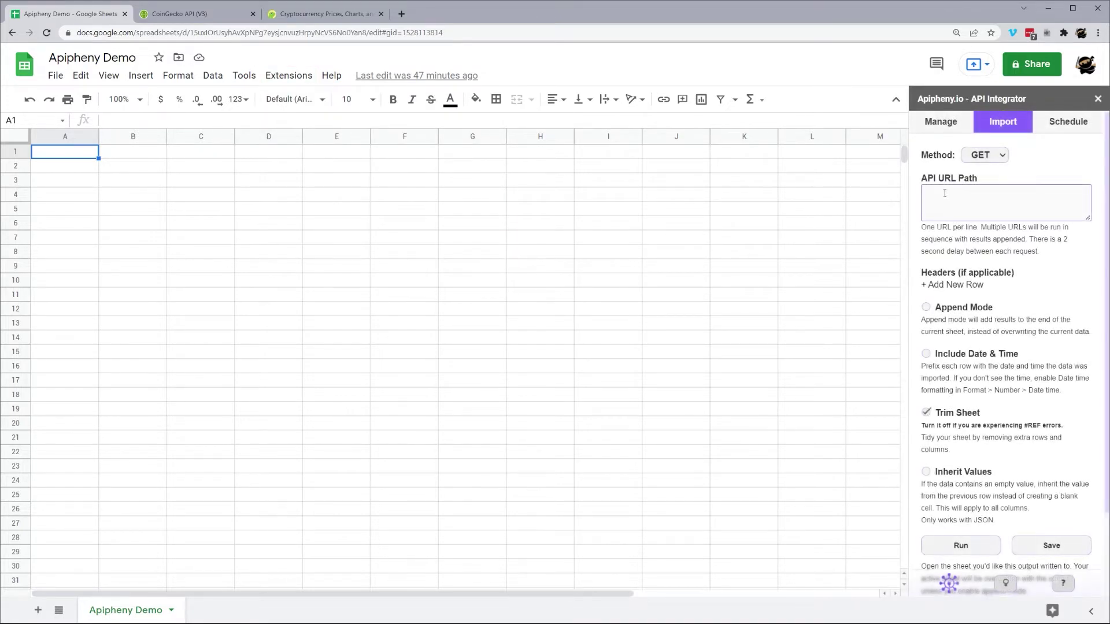
click(944, 192)
Select and copy api.coingecko.com/api/v3 from the Base URL line of the CoinGecko docs
click(181, 13)
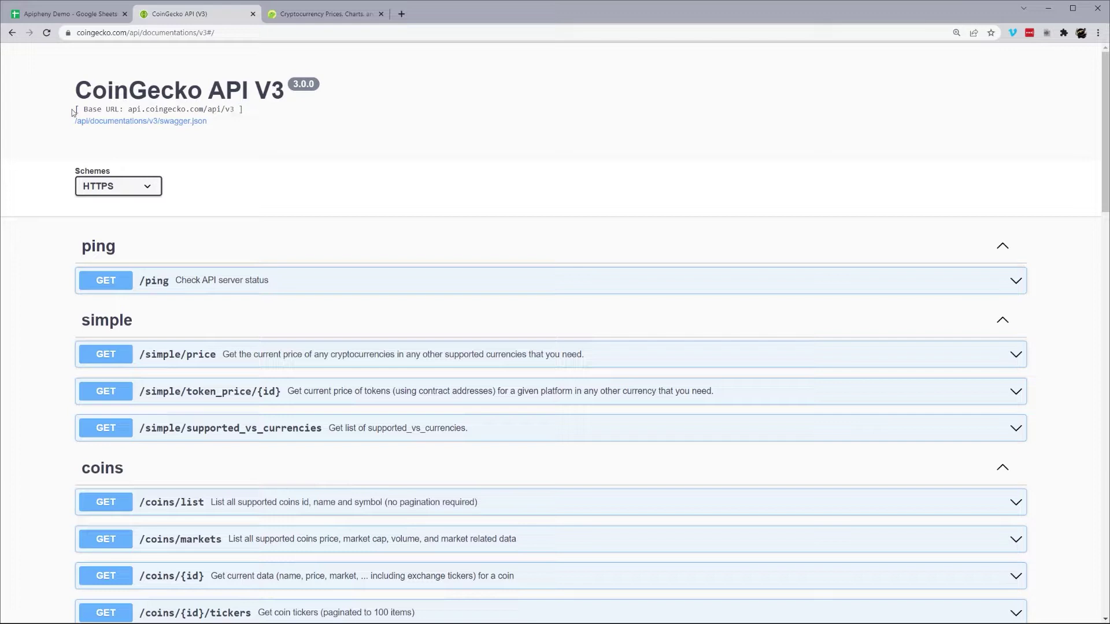
drag(72, 109, 251, 111)
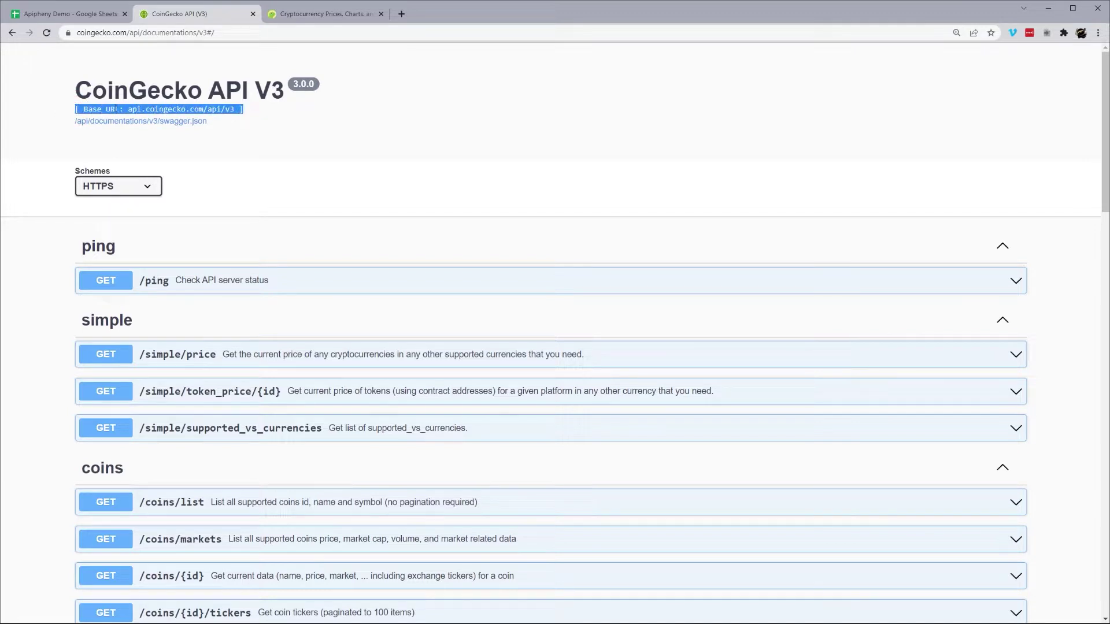
click(127, 108)
drag(128, 109, 237, 109)
key(ctrl+c)
click(71, 16)
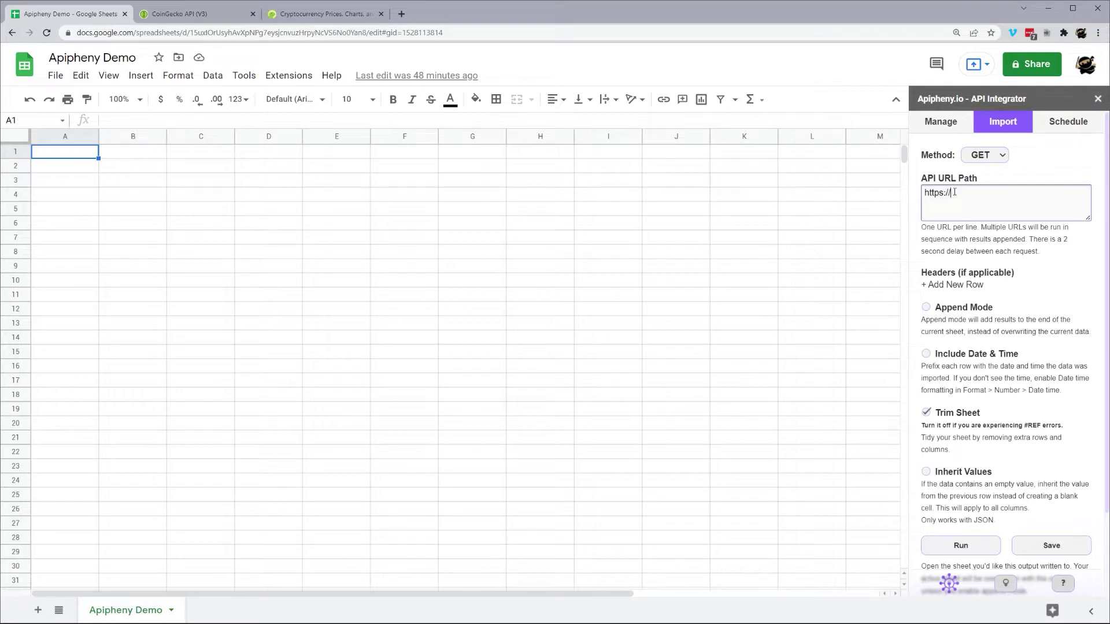
key(ctrl+v)
click(190, 13)
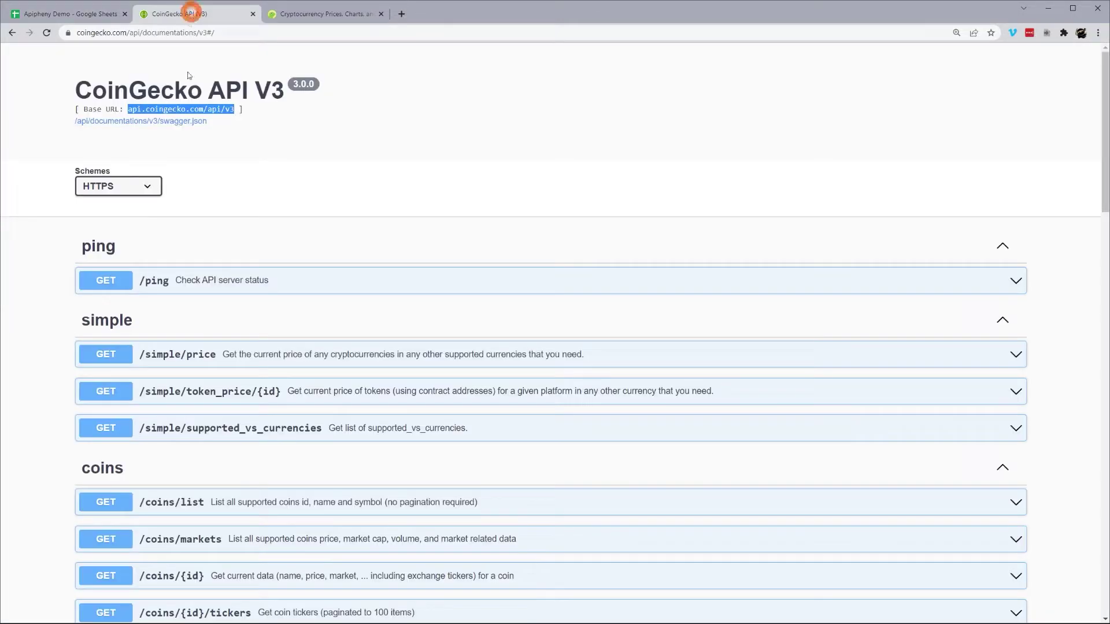
scroll(218, 177, down, 1)
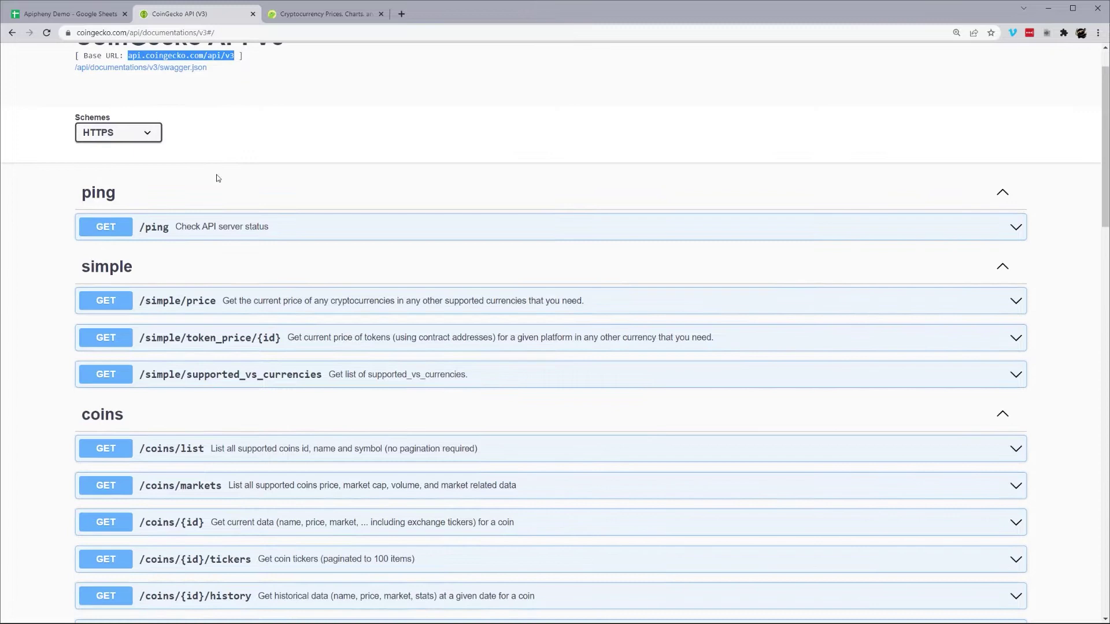
scroll(218, 178, down, 1)
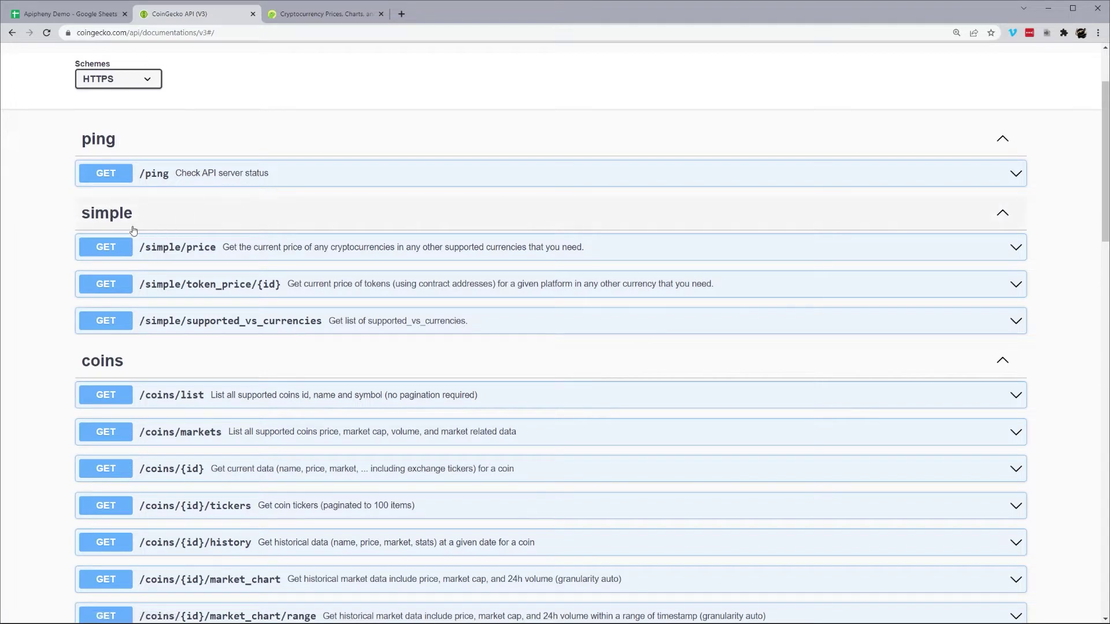
scroll(346, 263, down, 2)
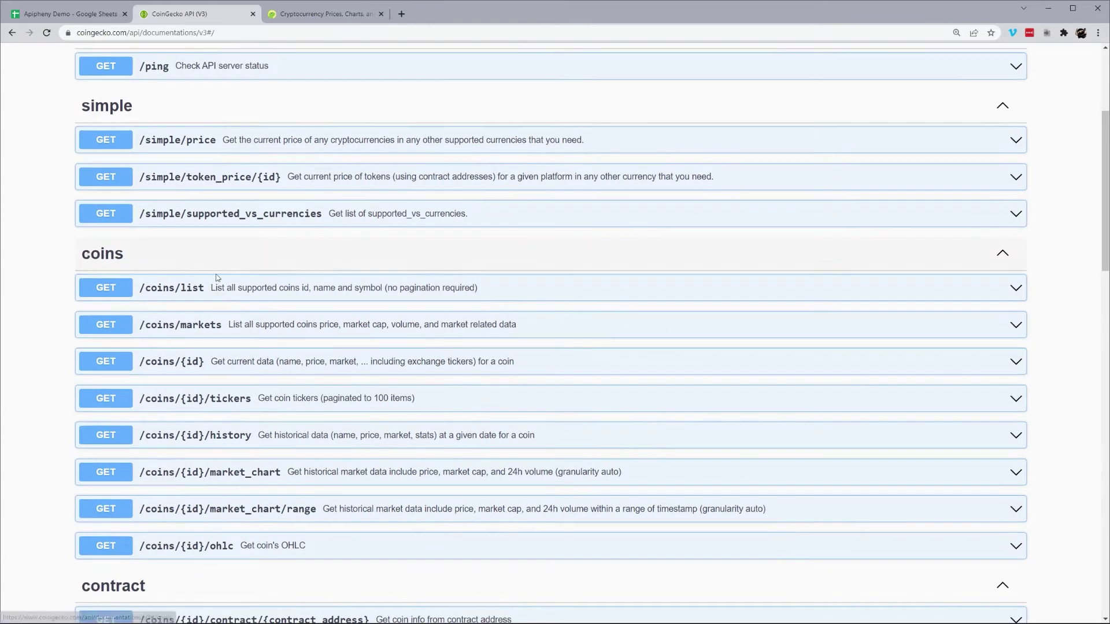
scroll(582, 295, down, 9)
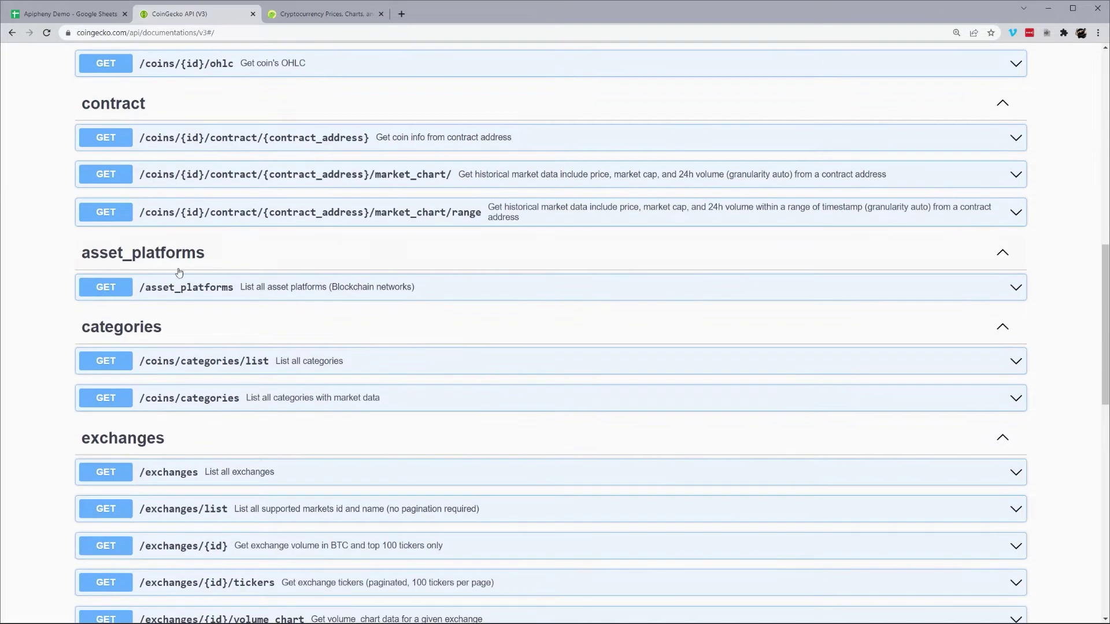
scroll(107, 192, up, 1)
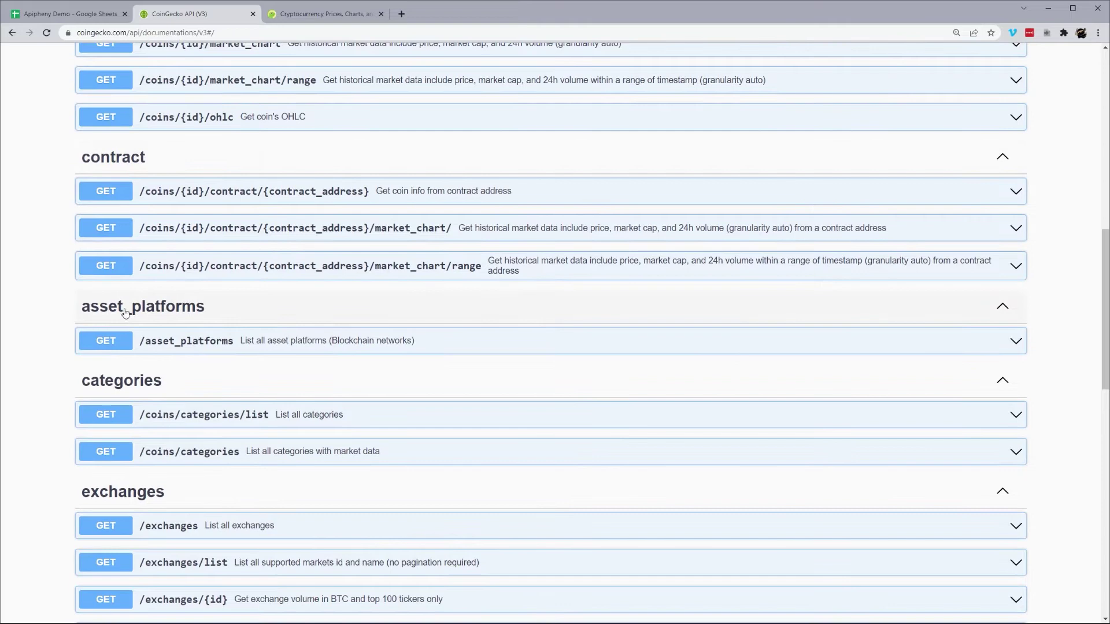
scroll(107, 330, down, 1)
scroll(247, 391, down, 4)
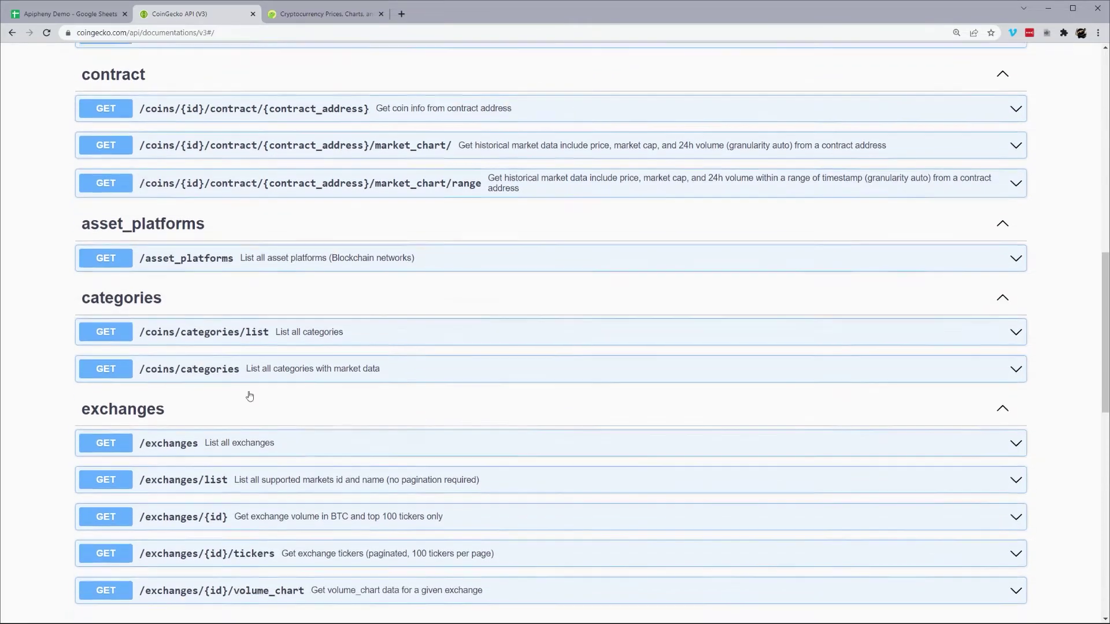
scroll(160, 390, down, 5)
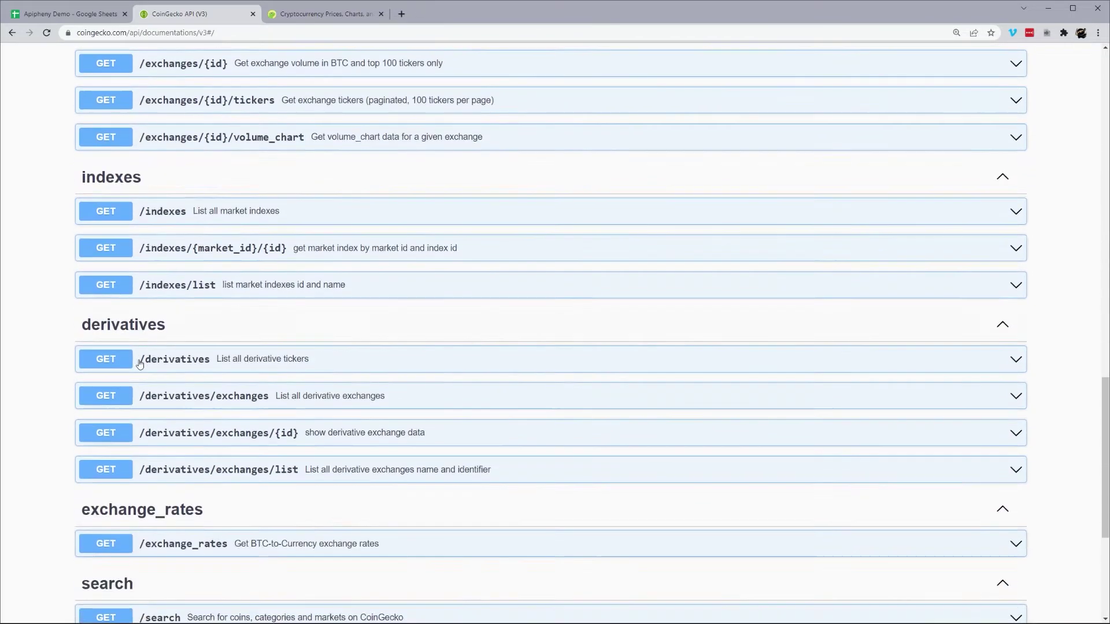
scroll(191, 364, down, 2)
scroll(208, 387, down, 3)
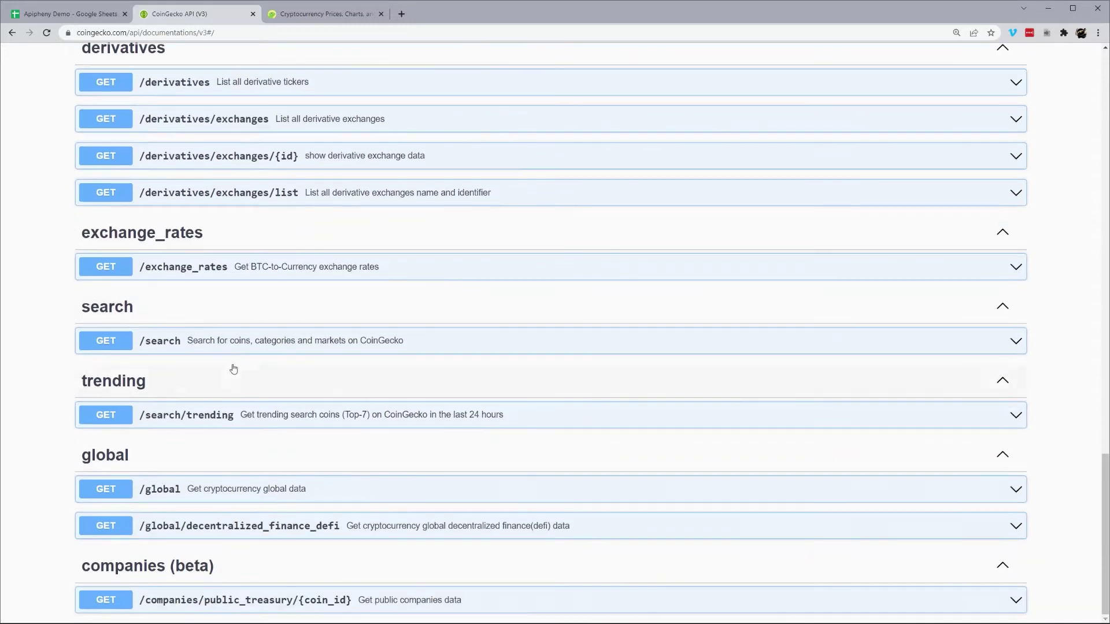
scroll(198, 399, up, 1)
scroll(194, 451, down, 1)
scroll(260, 359, up, 11)
scroll(262, 361, up, 9)
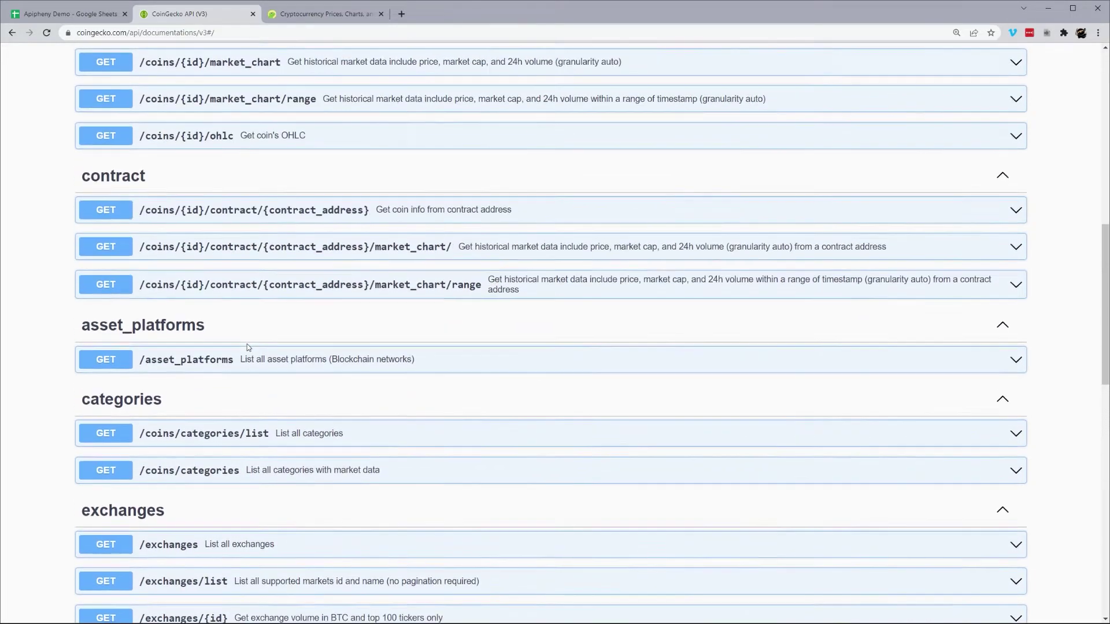
scroll(329, 374, up, 6)
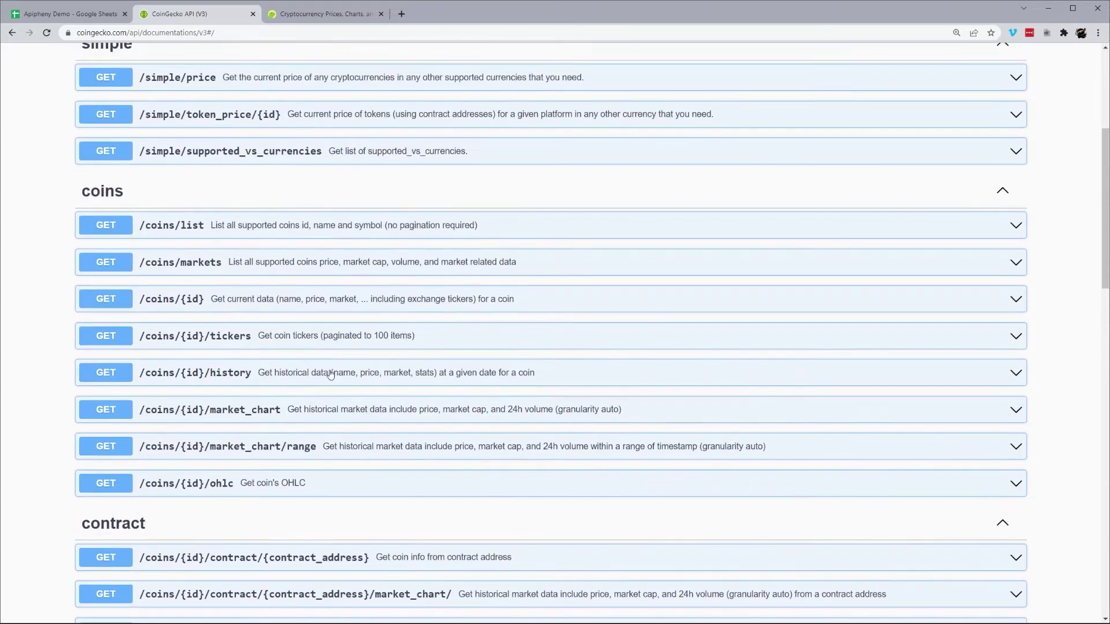
scroll(292, 346, up, 1)
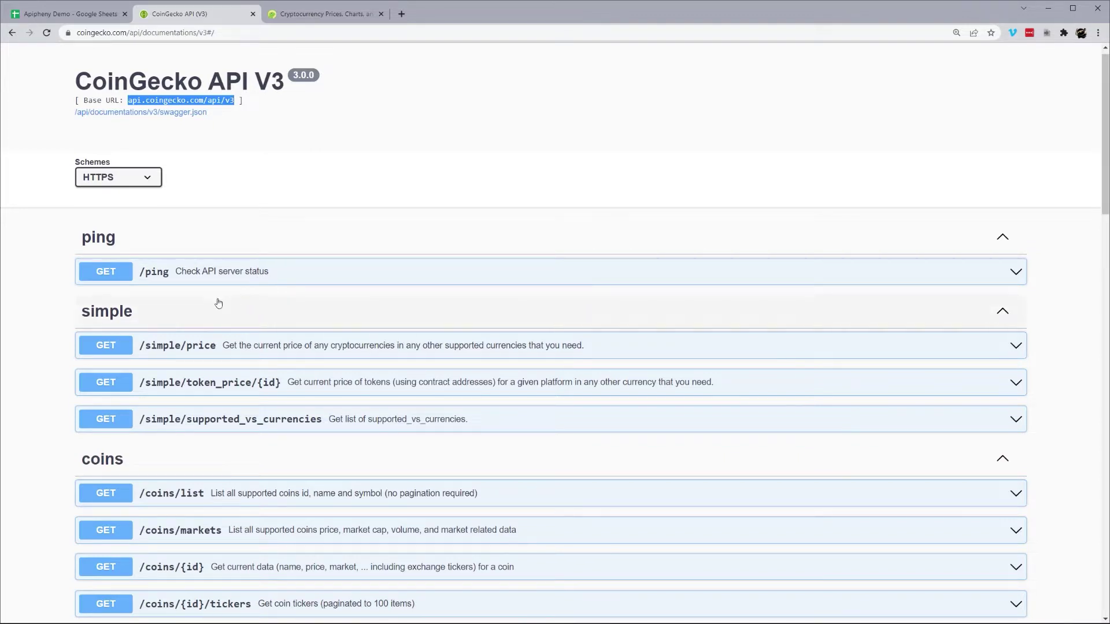
Expand the /coins/list endpoint and read its description of all coins' ids
scroll(171, 470, down, 3)
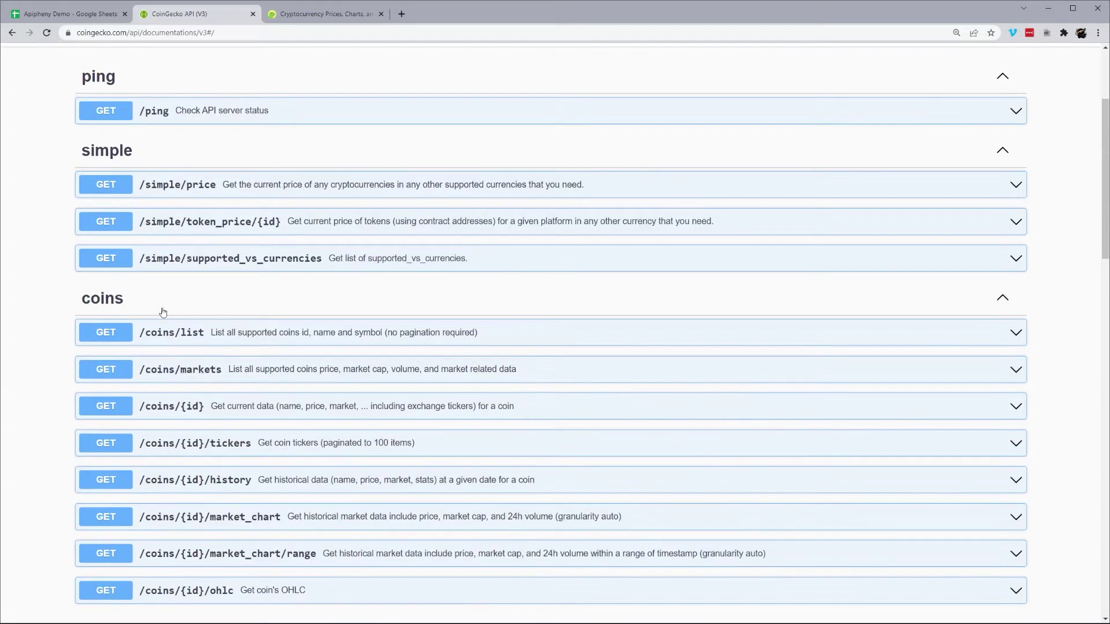
click(233, 332)
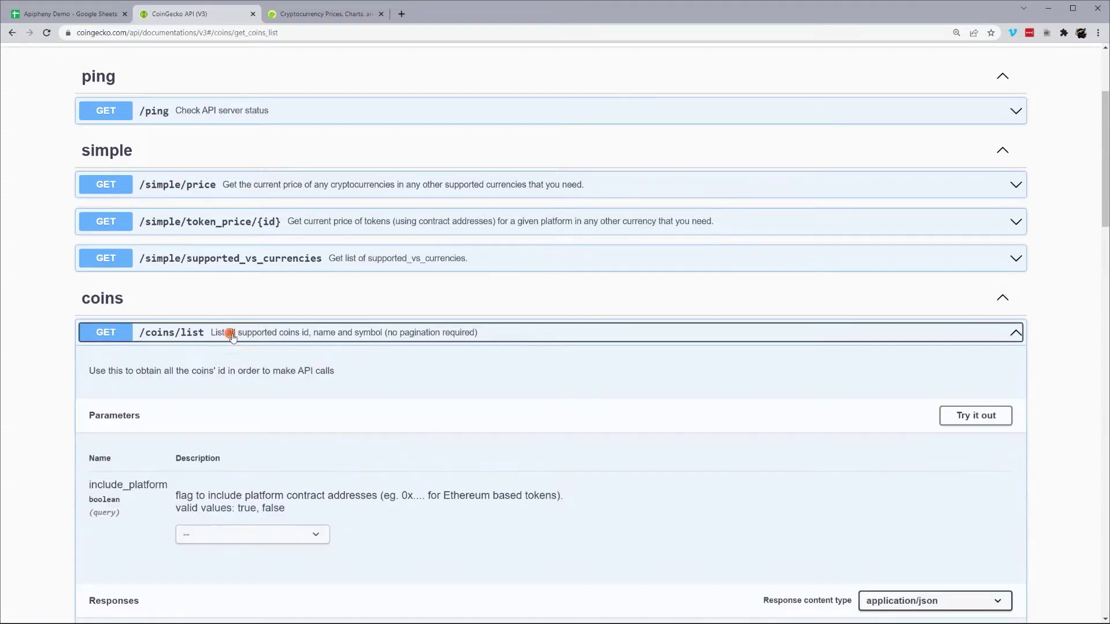
drag(190, 370, 245, 376)
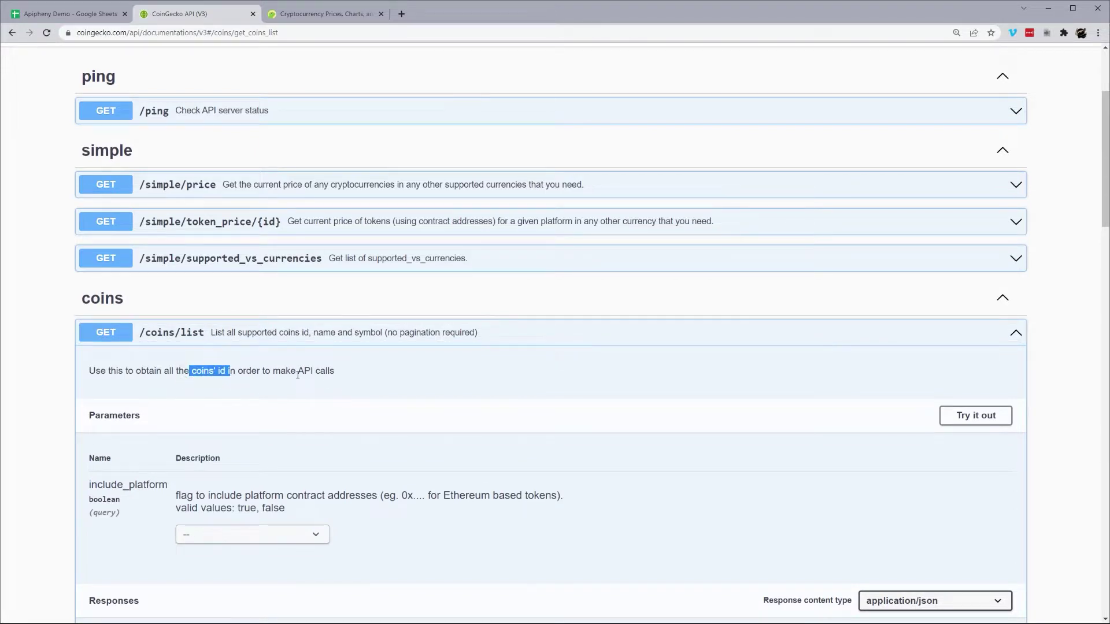
scroll(252, 383, down, 1)
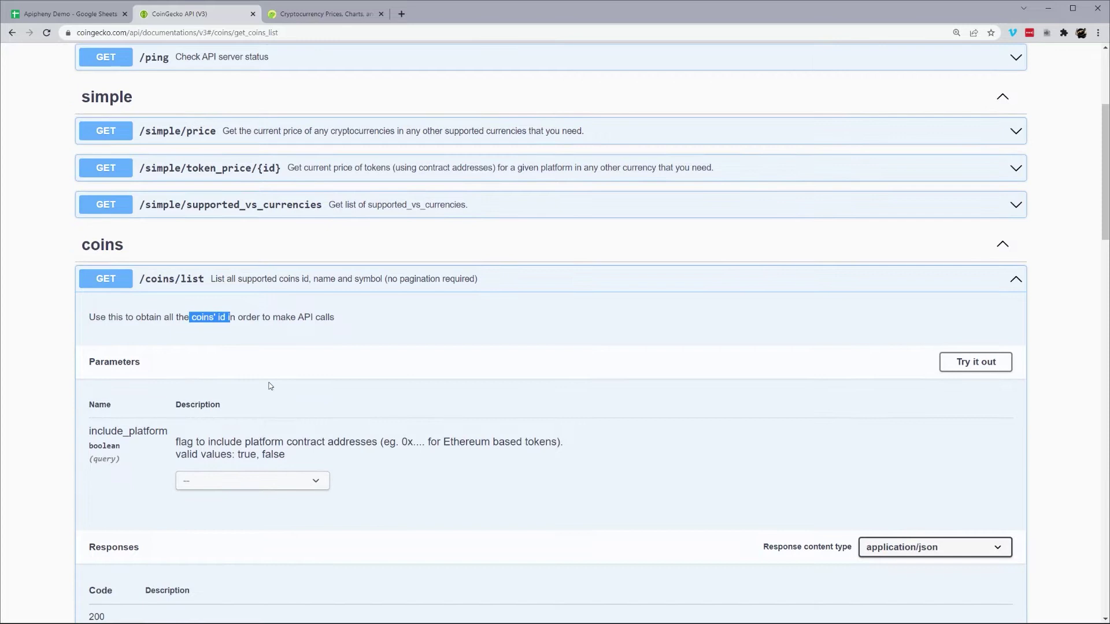
click(245, 319)
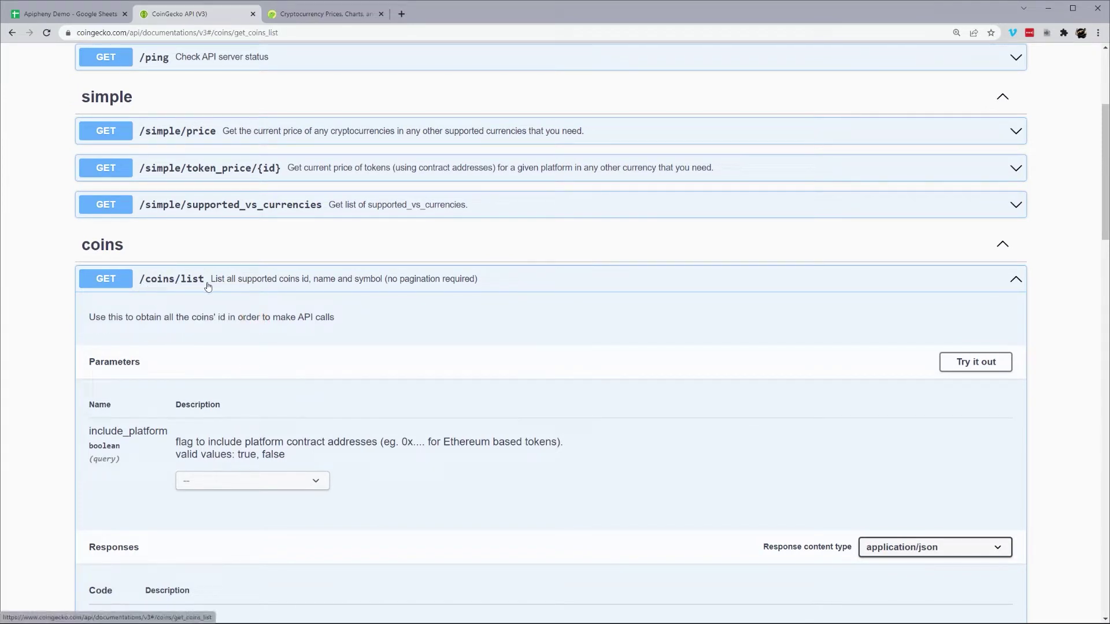
click(68, 15)
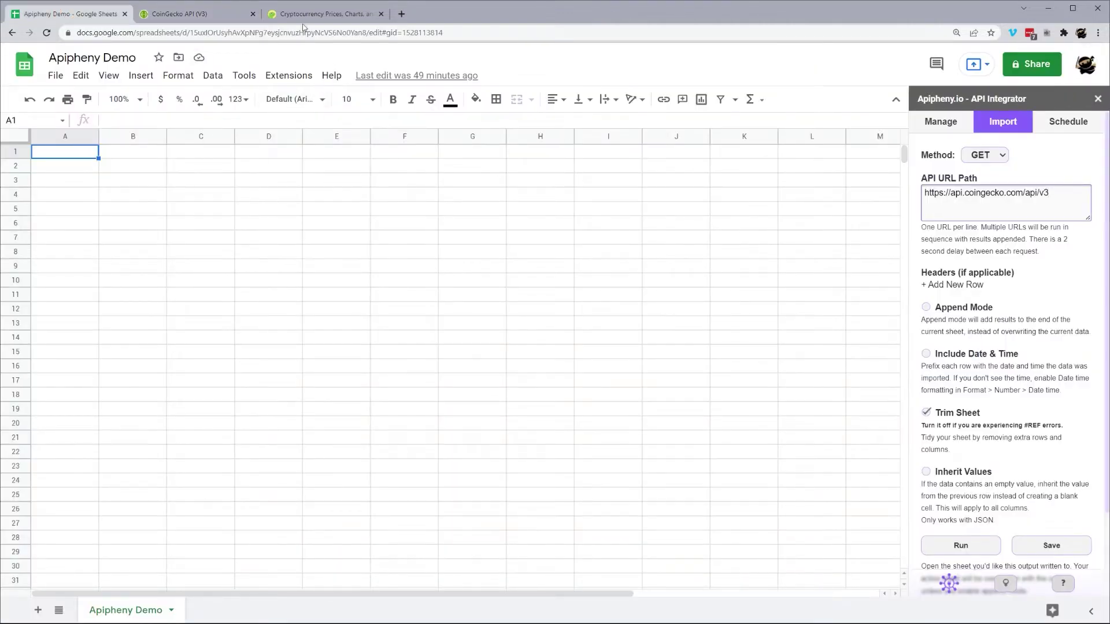
click(185, 17)
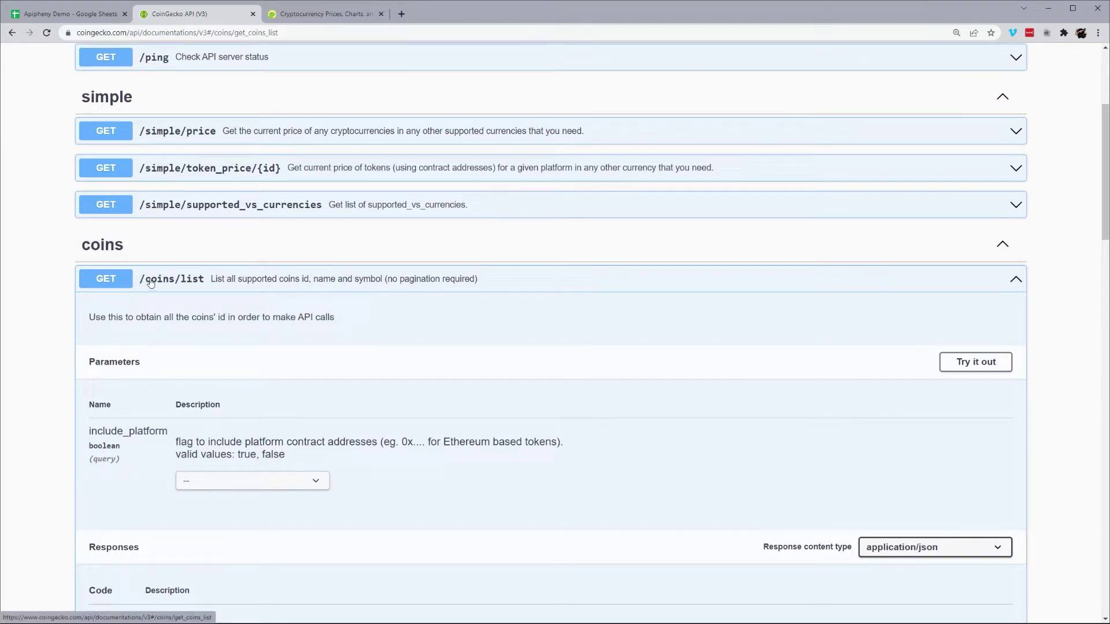
click(202, 281)
click(205, 280)
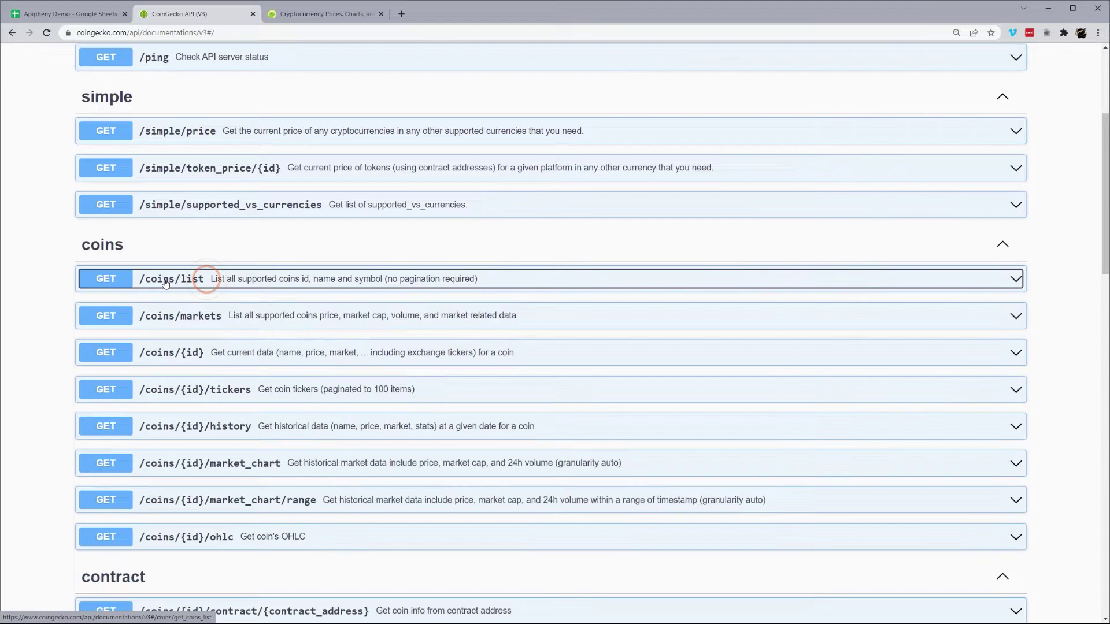
click(213, 280)
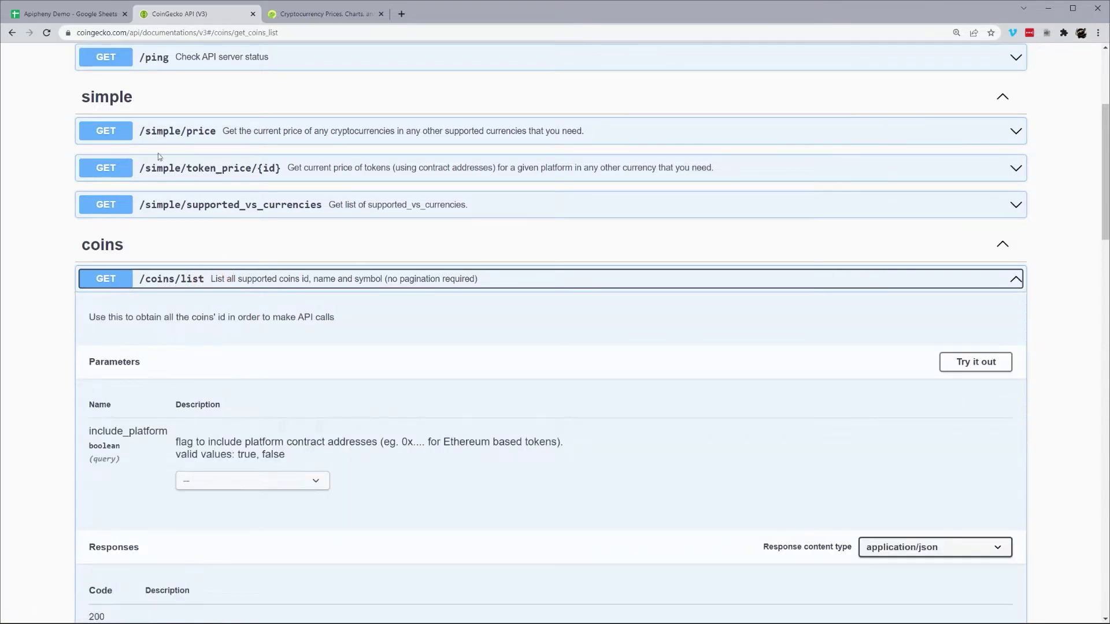
click(98, 16)
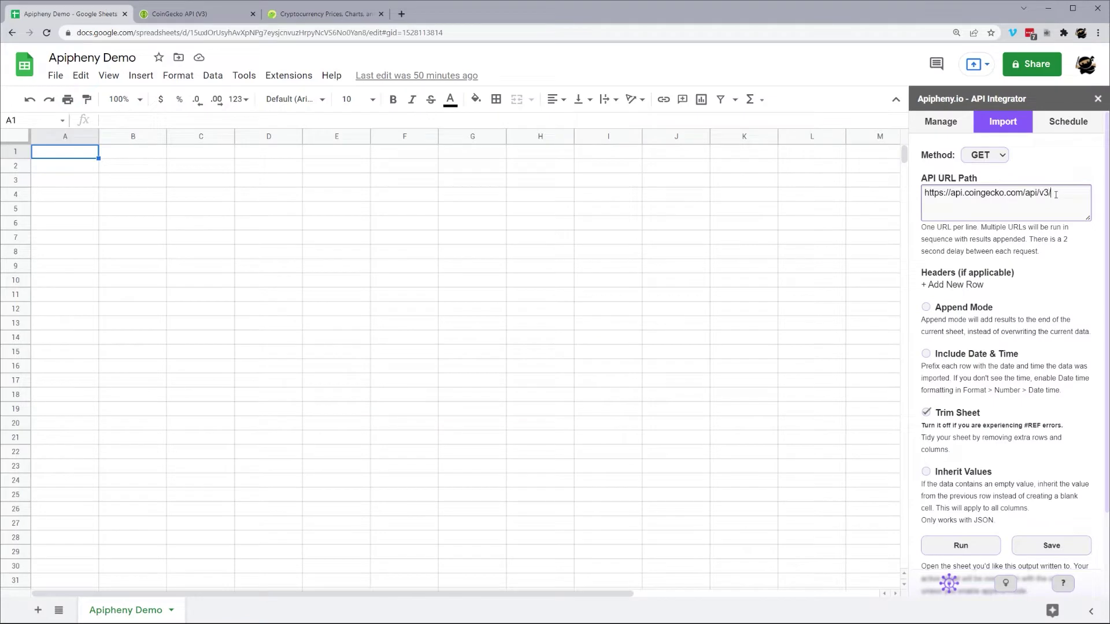
text(list)
scroll(1060, 262, down, 1)
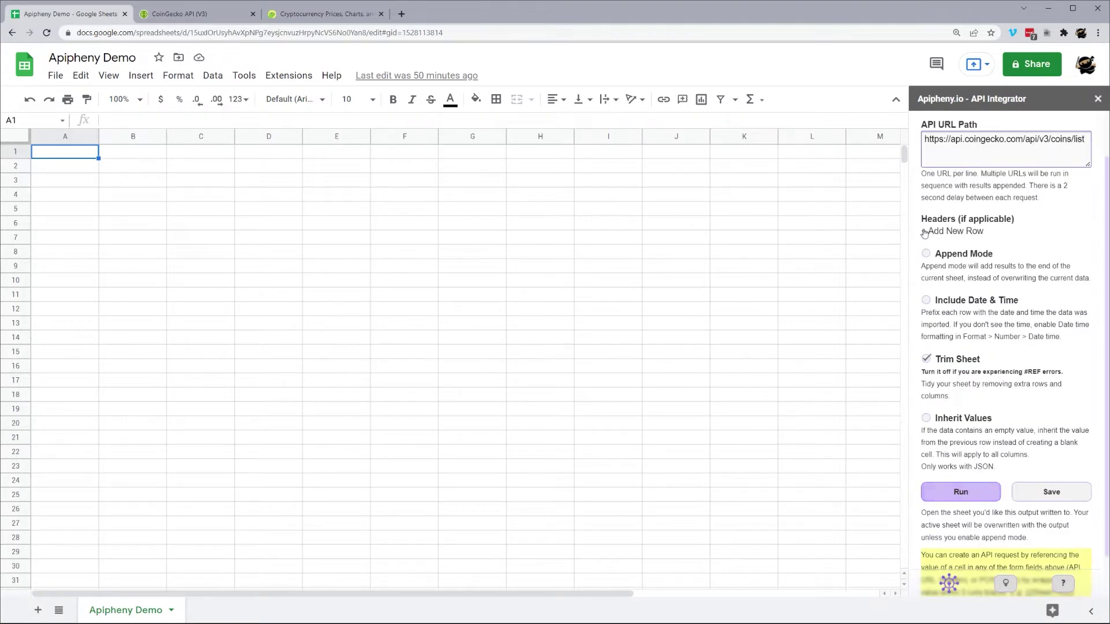
Run the coins/list request, confirm overwriting the sheet, and inspect the name, symbol and id columns
click(962, 490)
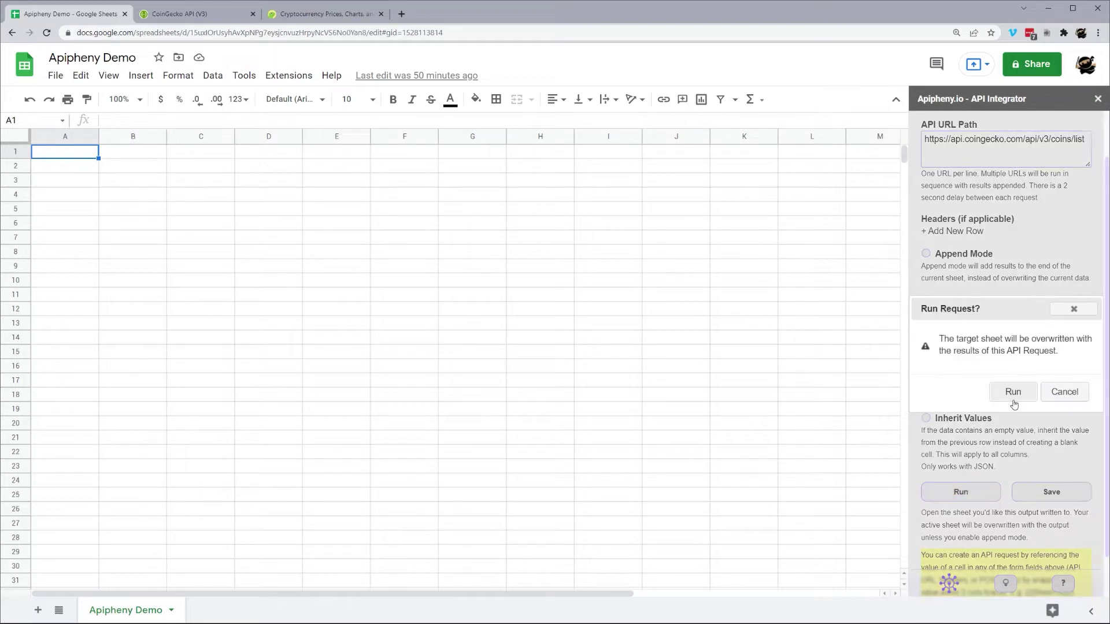
click(1014, 392)
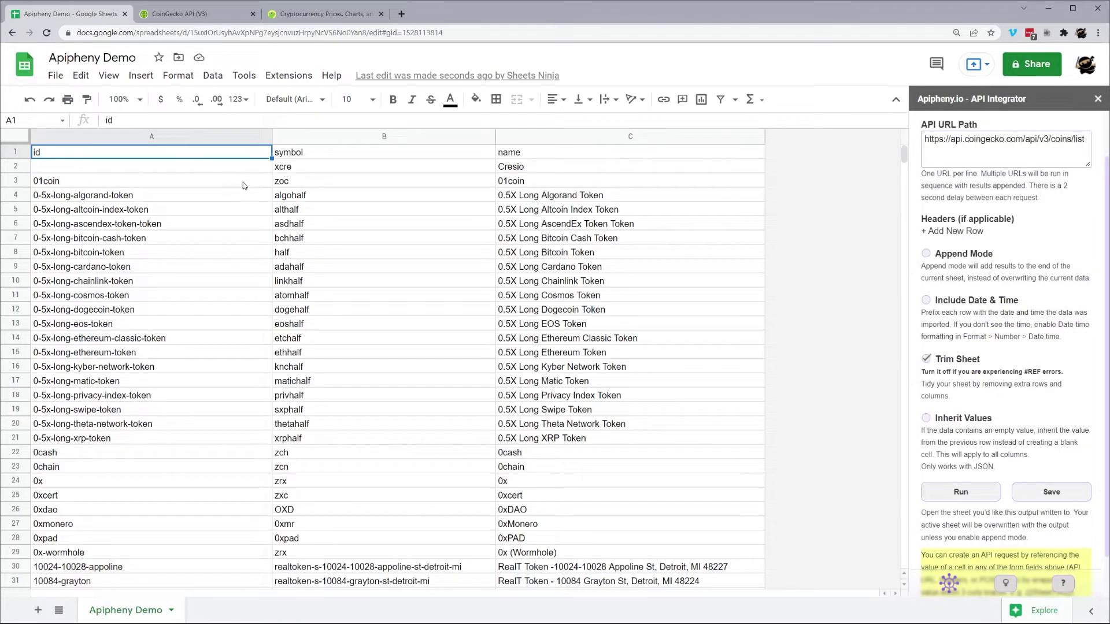
click(633, 140)
scroll(663, 231, down, 12)
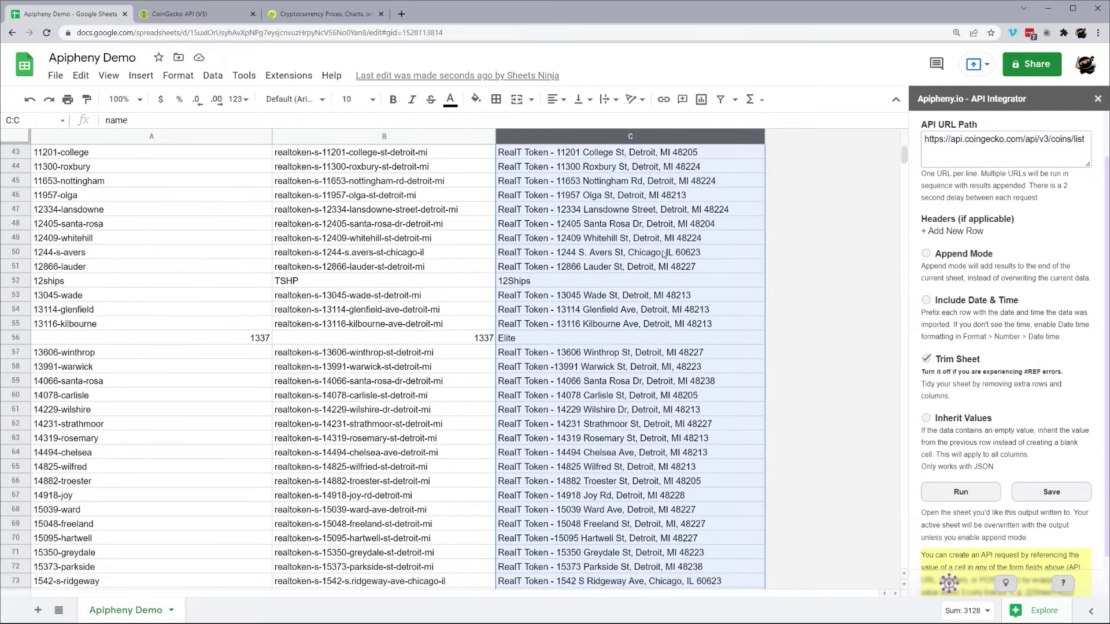
scroll(663, 254, down, 12)
scroll(665, 291, up, 20)
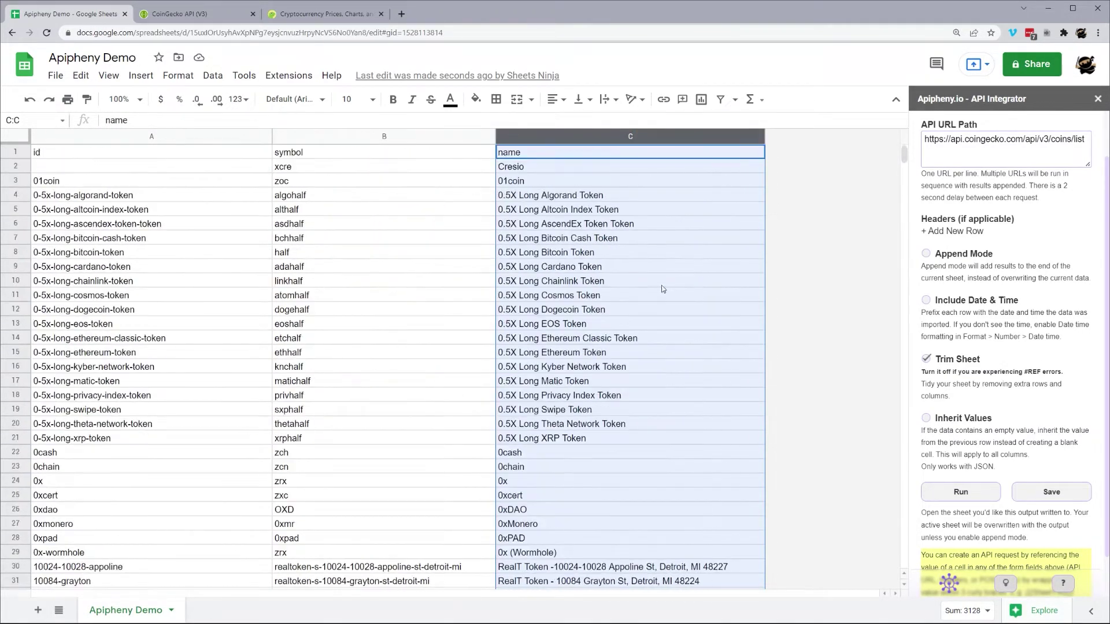
click(360, 139)
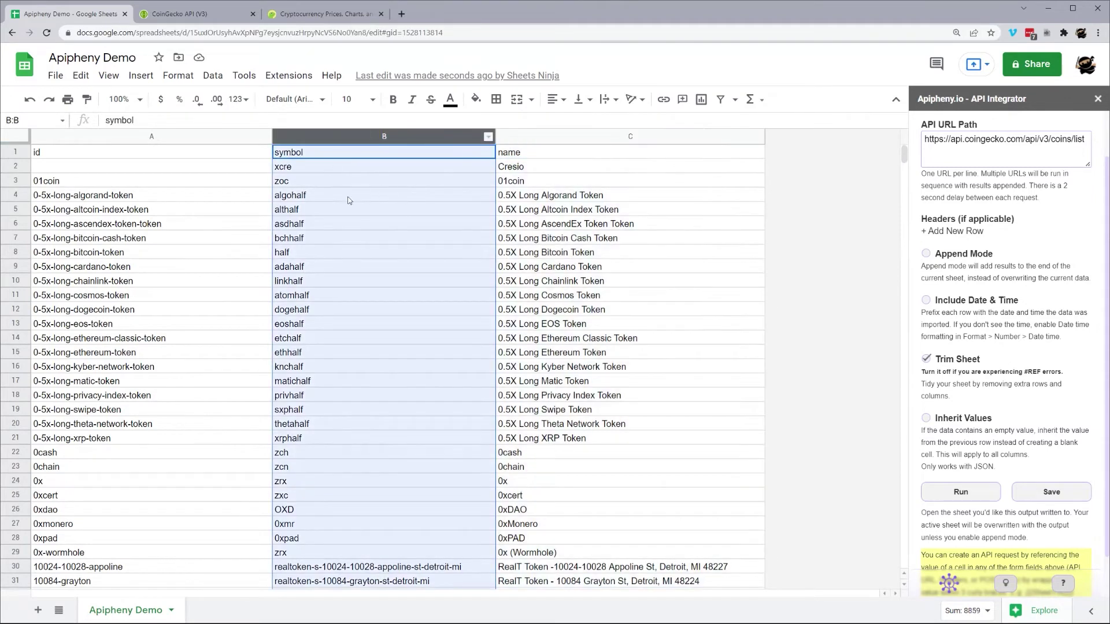
click(115, 137)
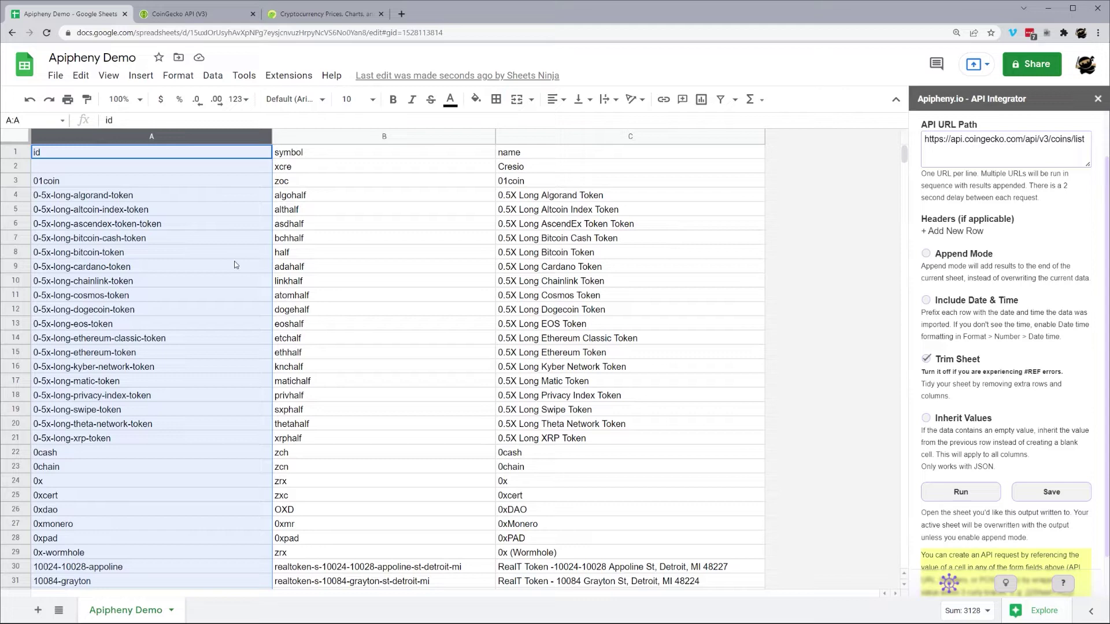
scroll(354, 220, down, 3)
scroll(353, 220, down, 2)
scroll(333, 312, up, 5)
Check the API ids on the Bitcoin, Ethereum ('ethereum') and BNB ('binancecoin') coin pages
click(317, 16)
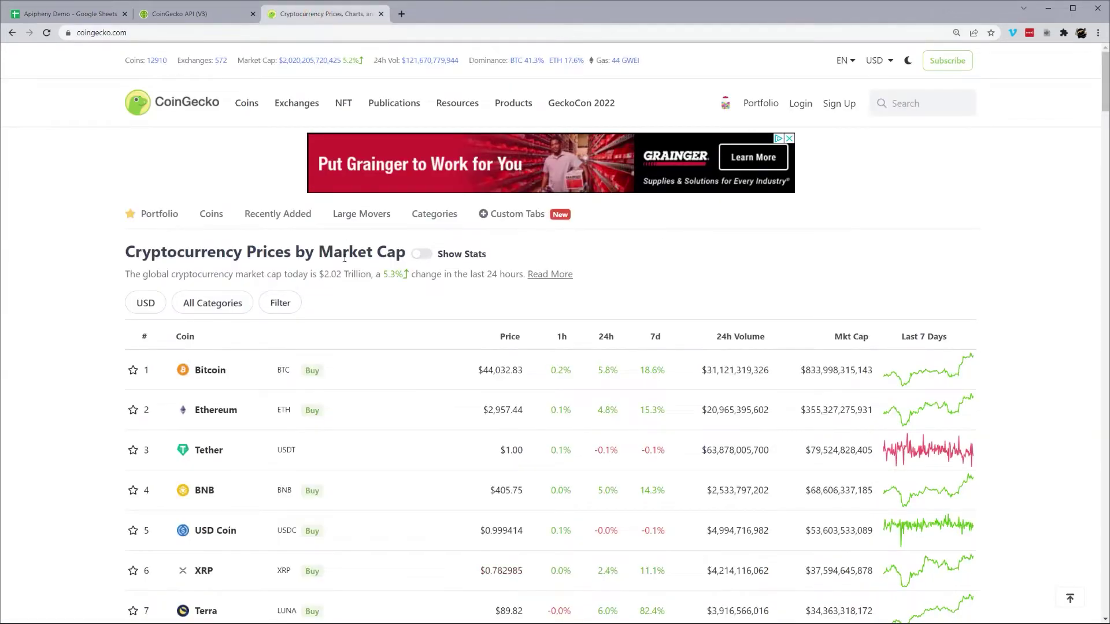
click(197, 373)
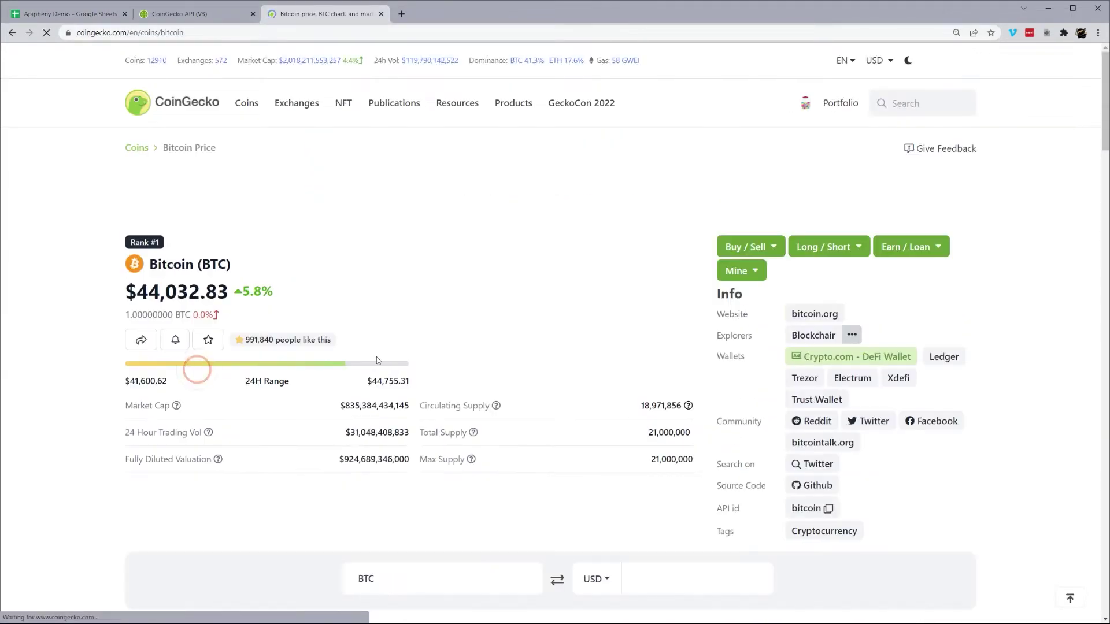
scroll(629, 400, down, 1)
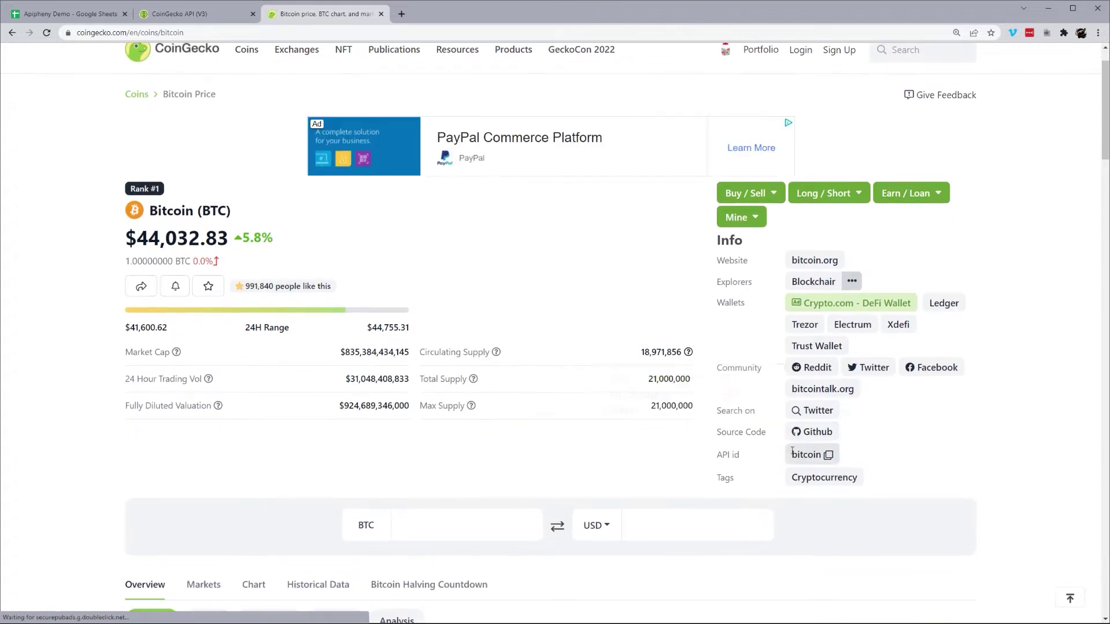
drag(718, 455, 740, 456)
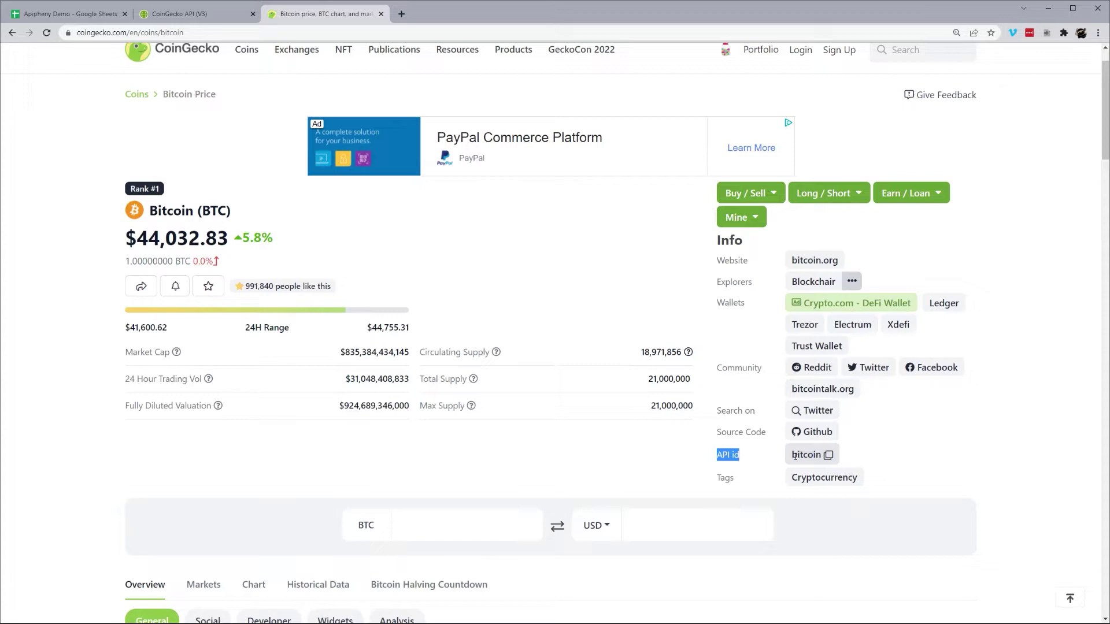
key(alt+Left)
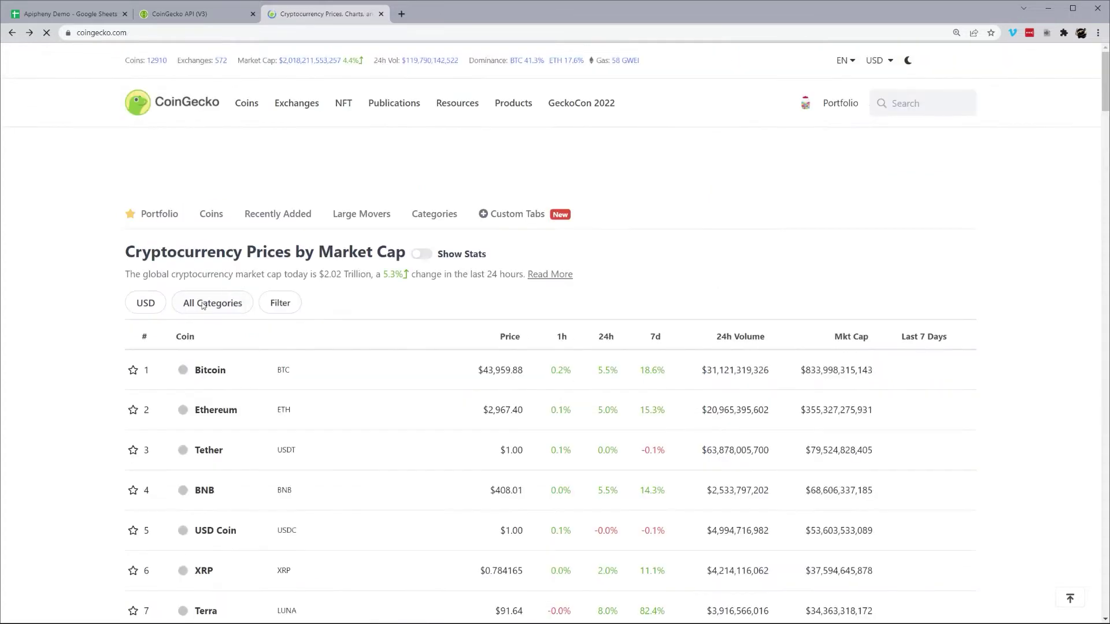
click(209, 409)
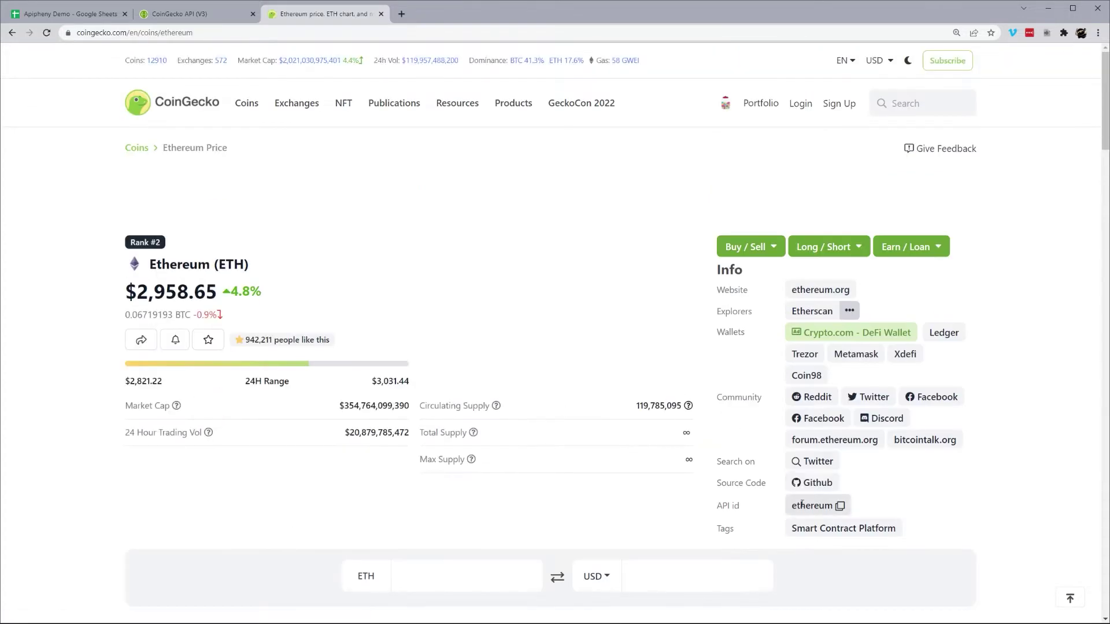
drag(793, 506, 833, 507)
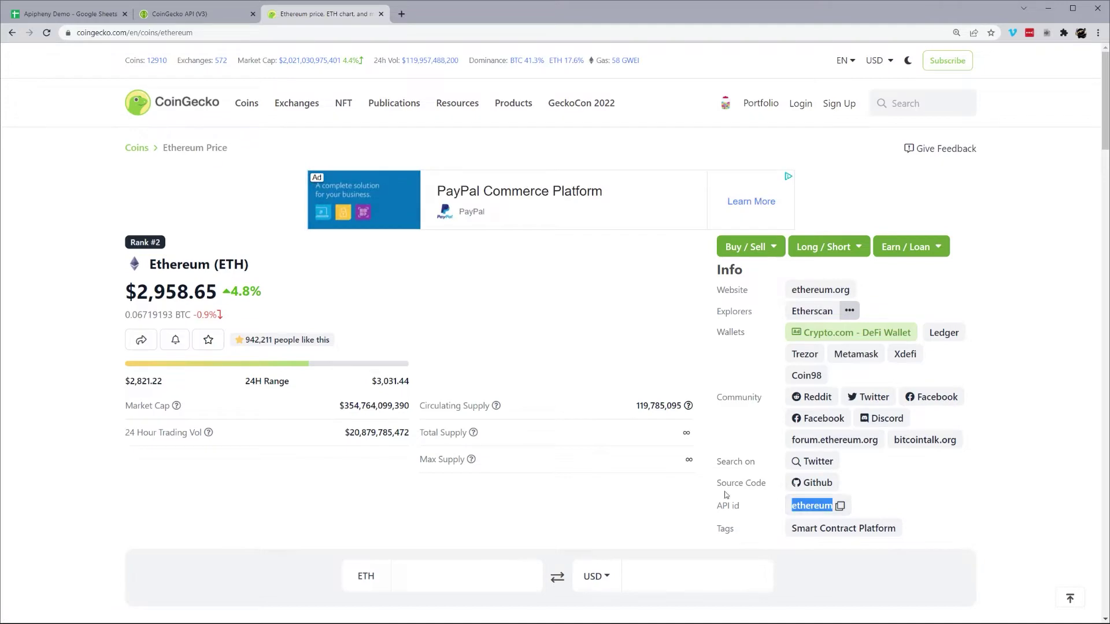
key(alt+Left)
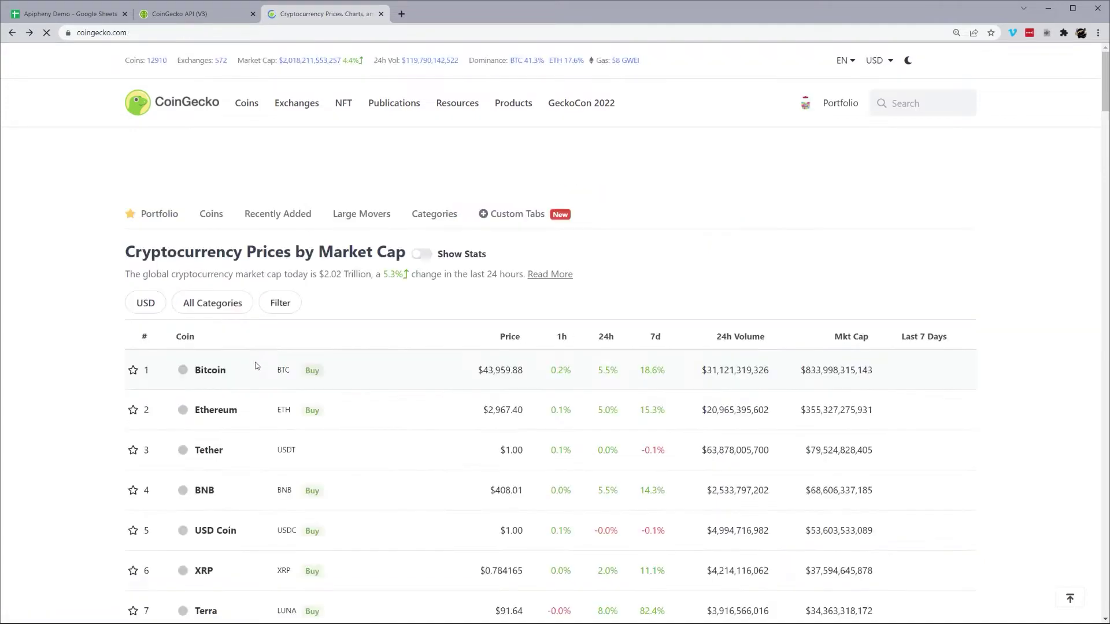
click(204, 437)
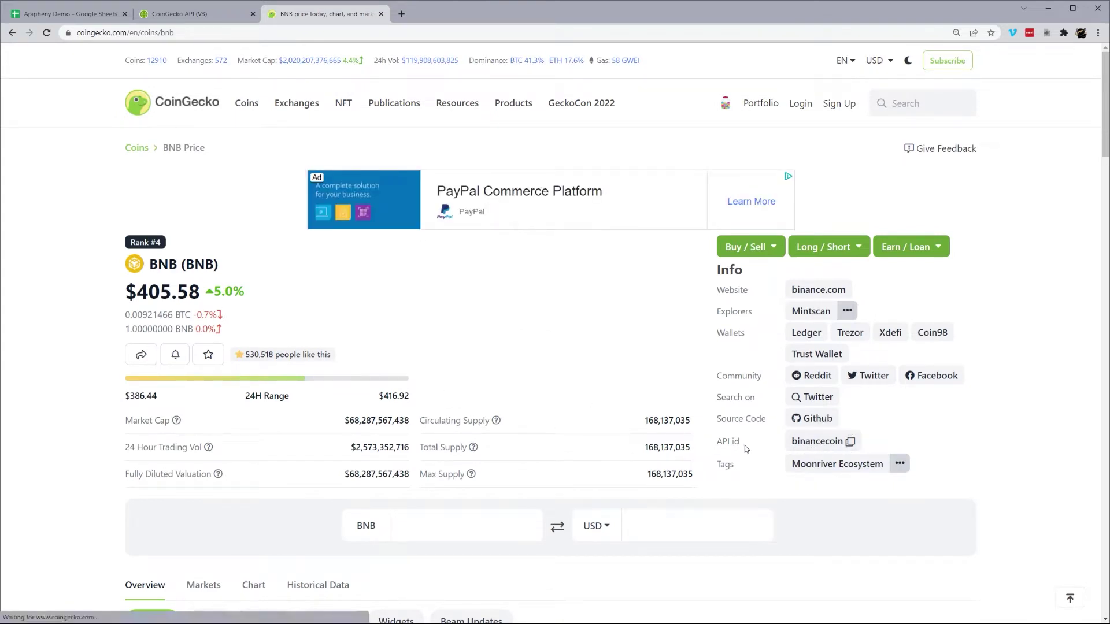
key(alt+Left)
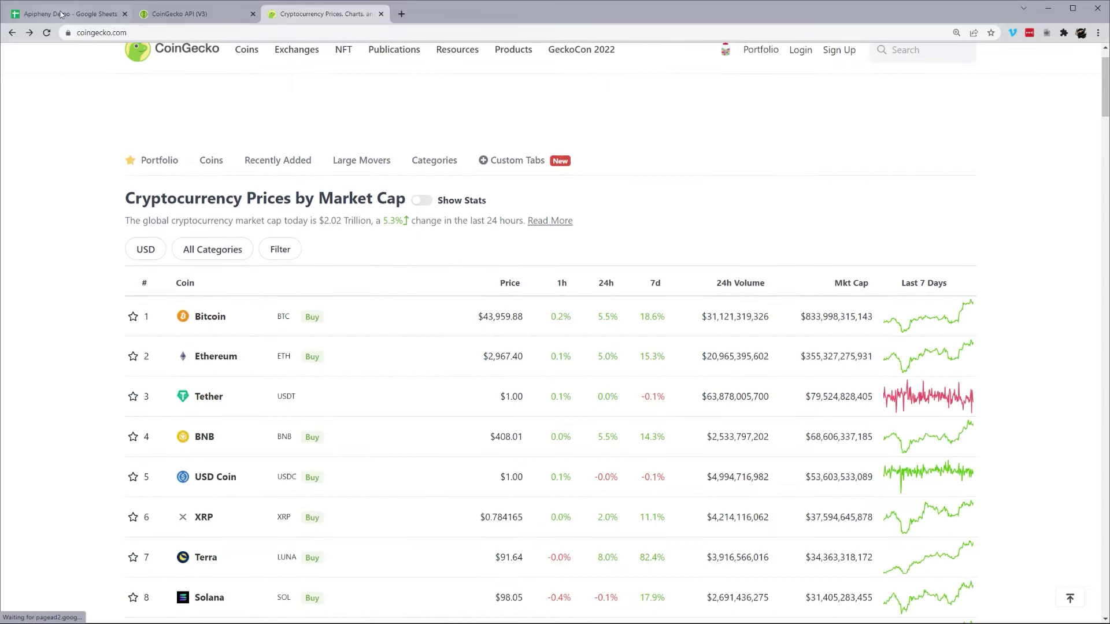
Collapse GET /coins/list and expand the GET /coins/markets endpoint
click(194, 18)
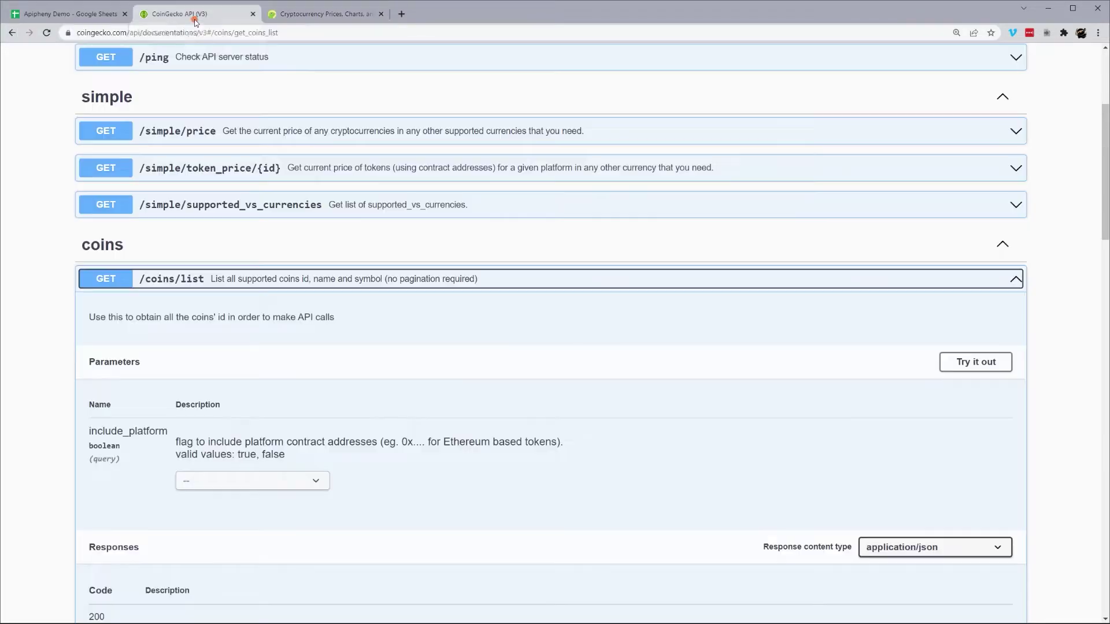
click(960, 282)
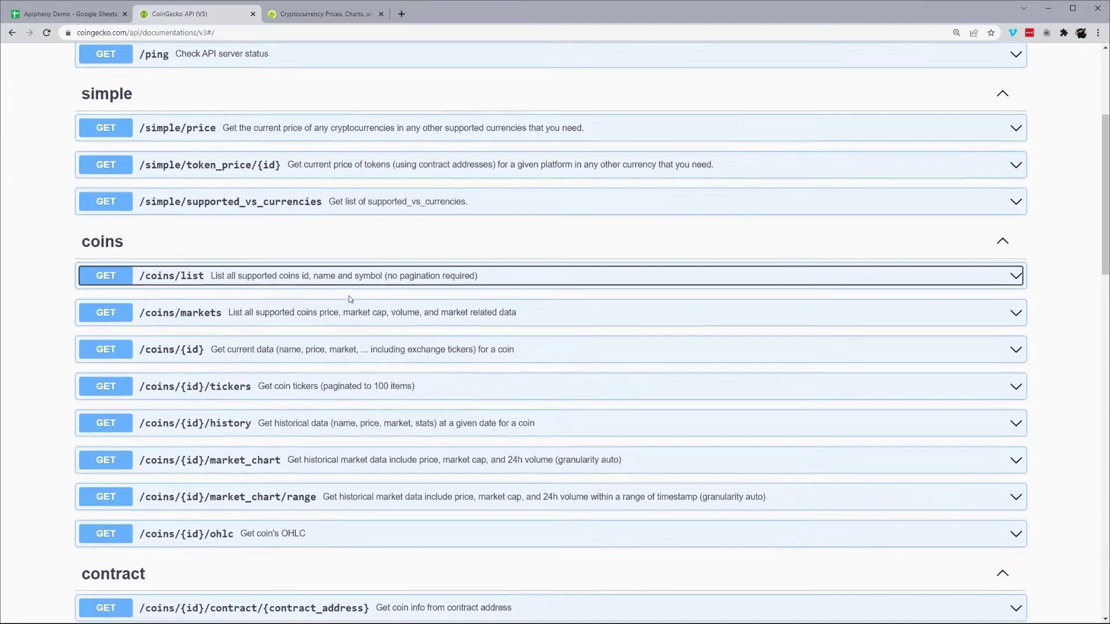
scroll(271, 251, down, 1)
key(Tab)
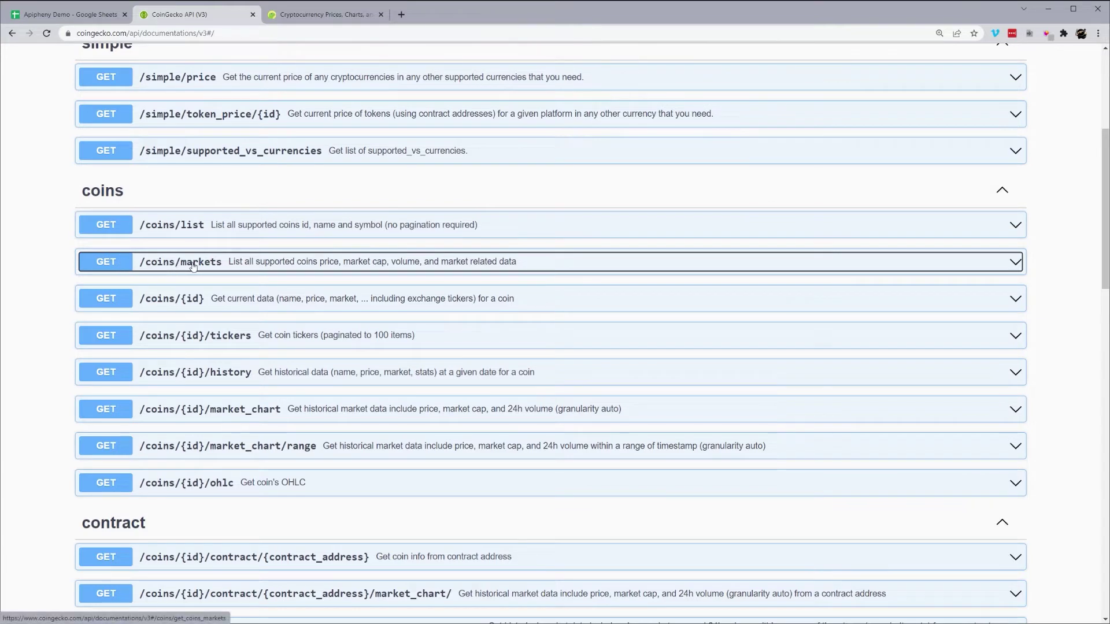
click(211, 265)
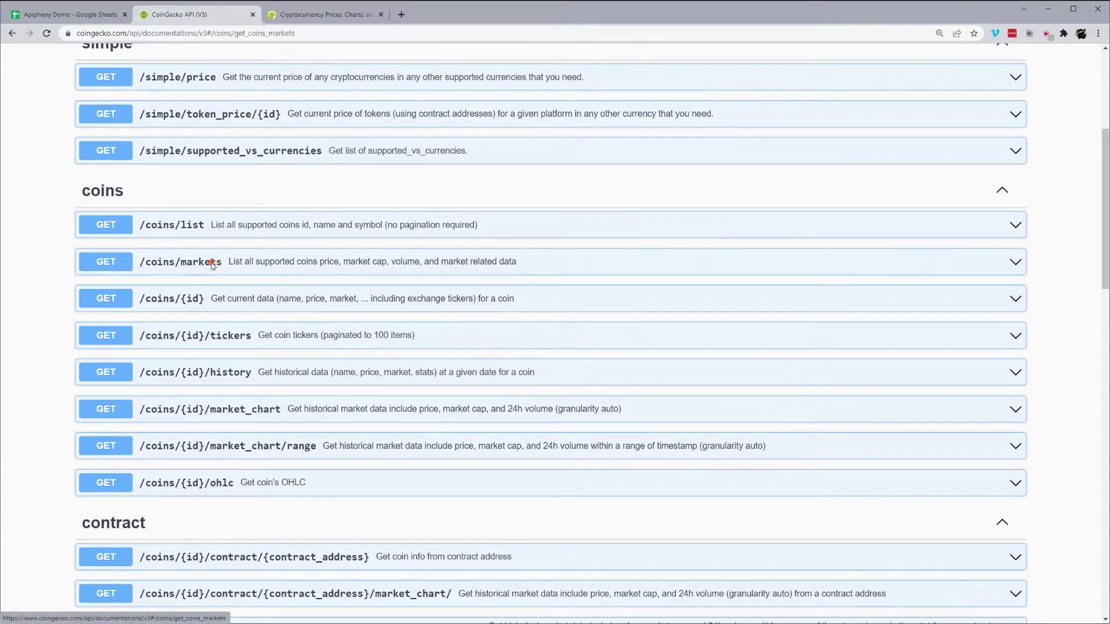
Review the /coins/markets Parameters, highlighting the required vs_currency parameter
scroll(212, 269, down, 2)
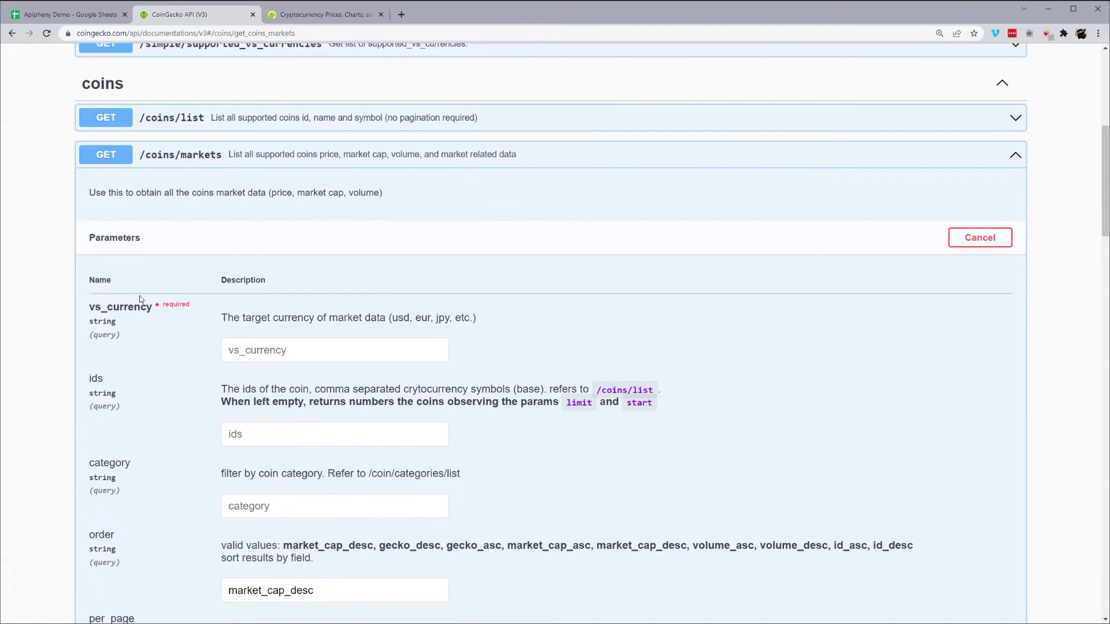
double_click(91, 237)
scroll(93, 238, down, 1)
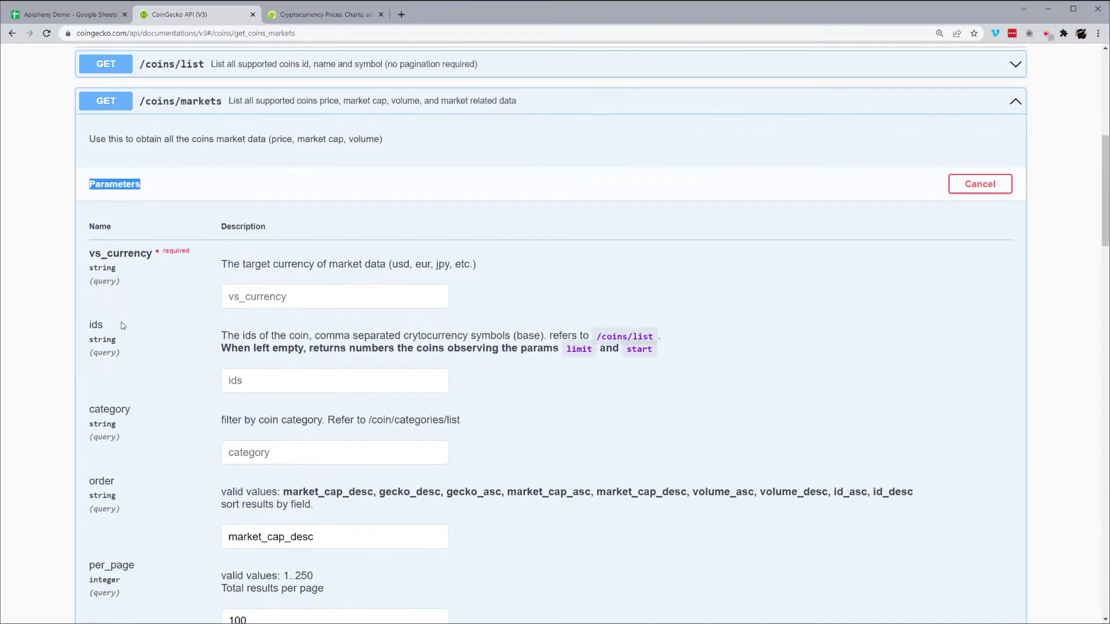
scroll(114, 278, down, 3)
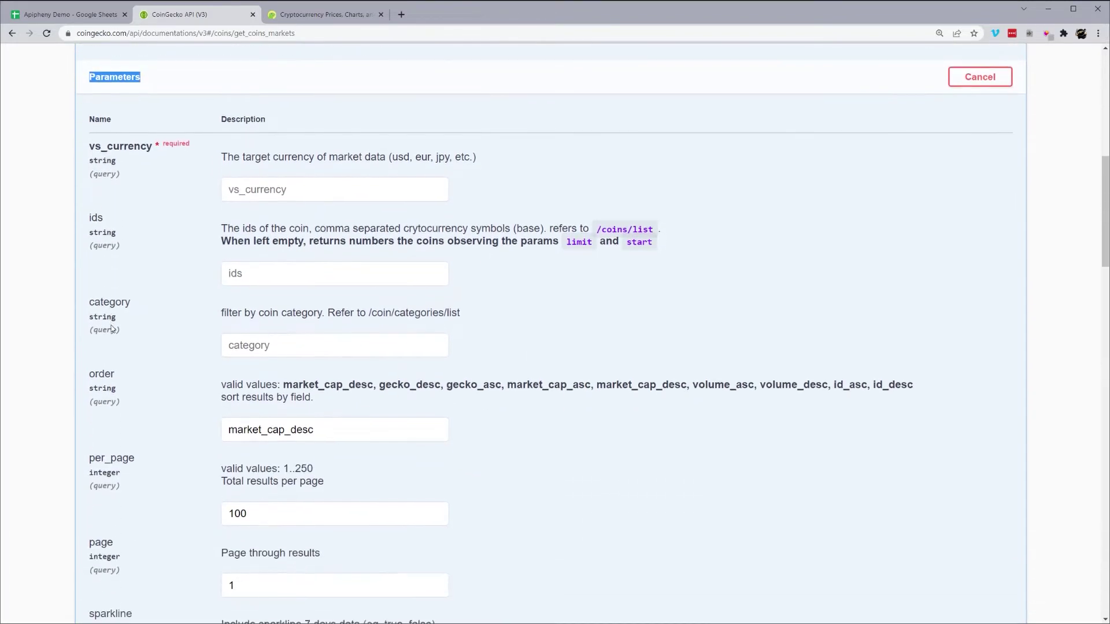
scroll(127, 208, up, 2)
drag(93, 201, 168, 200)
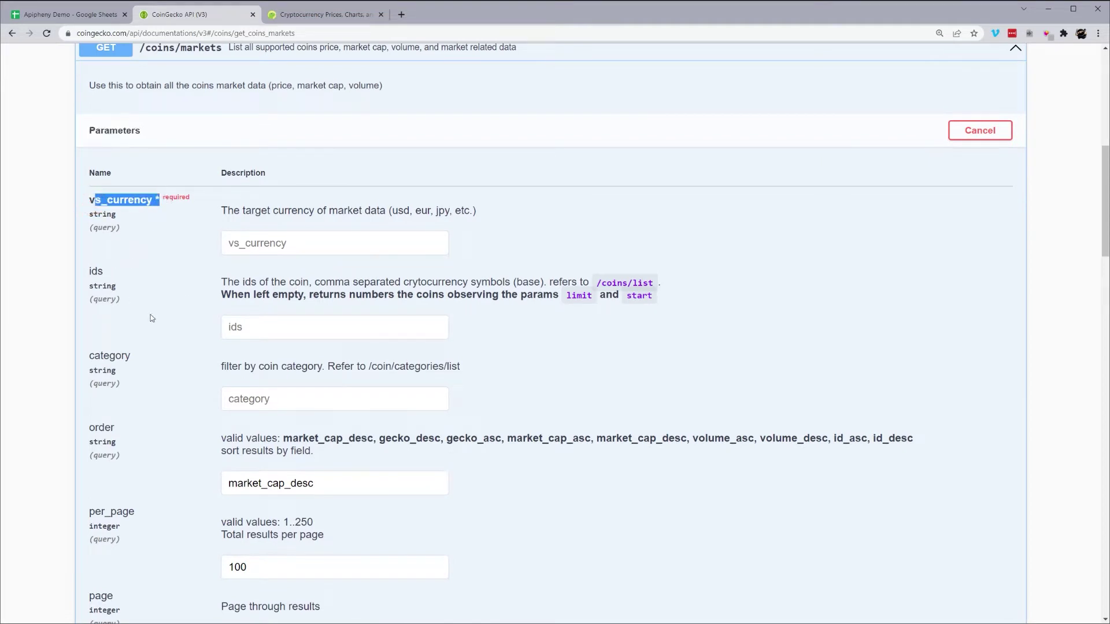
scroll(150, 317, down, 4)
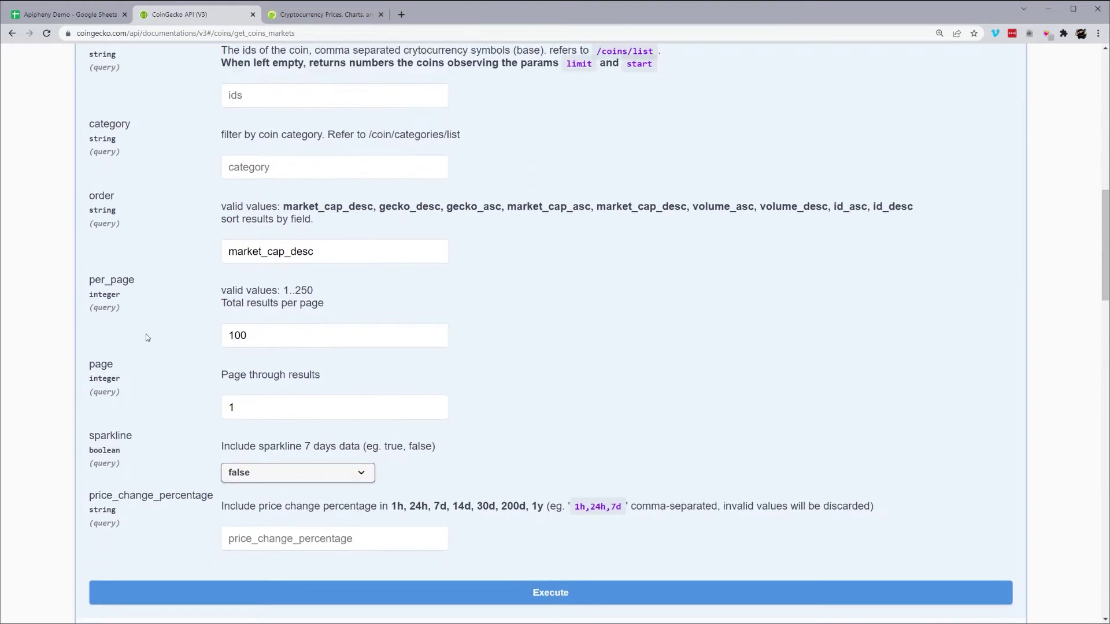
scroll(146, 337, up, 6)
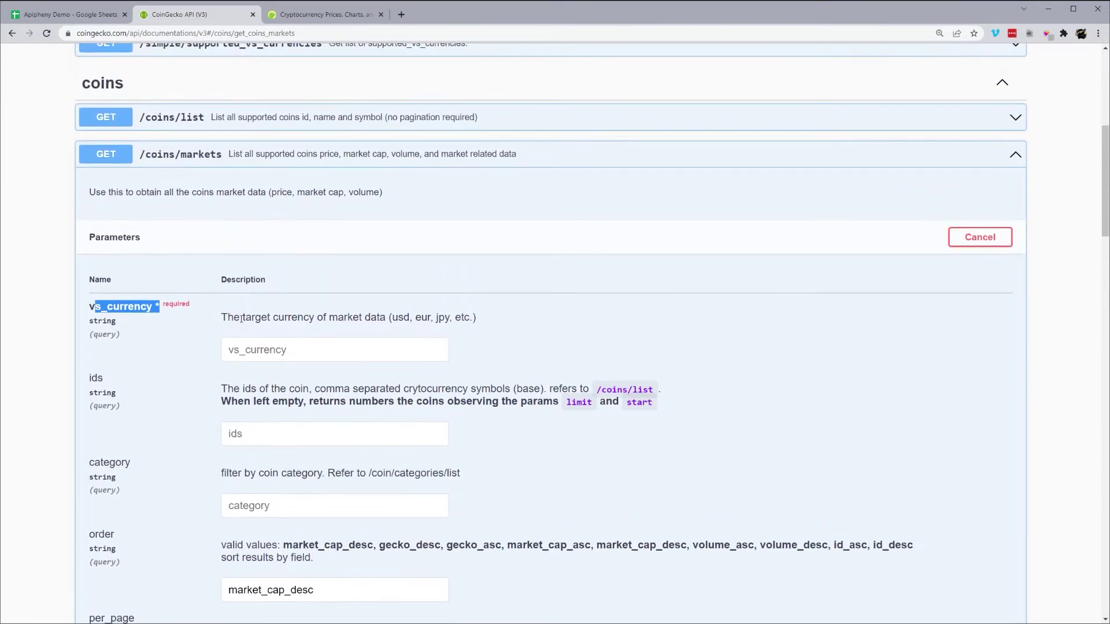
Replace 'list' at the end of the API URL Path with 'markets'
click(84, 19)
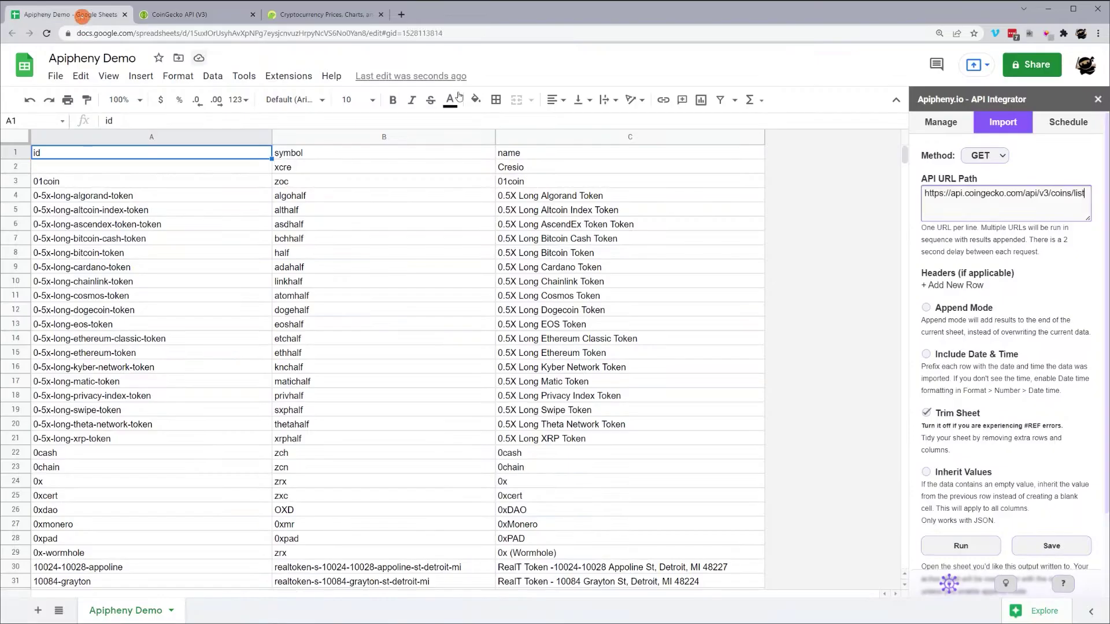
double_click(1079, 193)
text(ma)
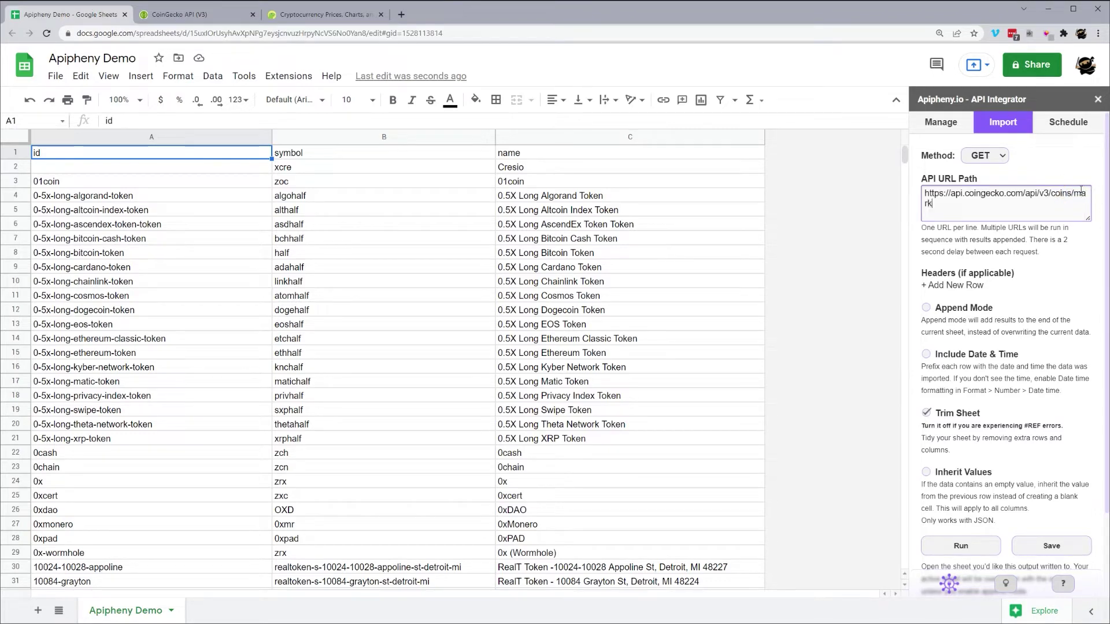
text(rkets/)
click(148, 21)
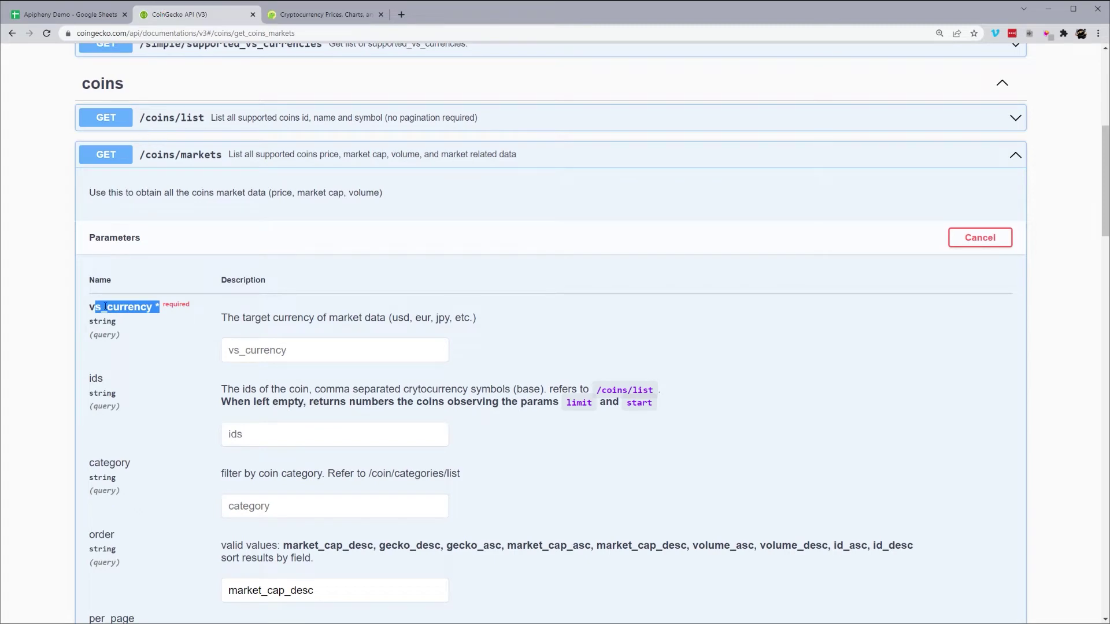
click(90, 16)
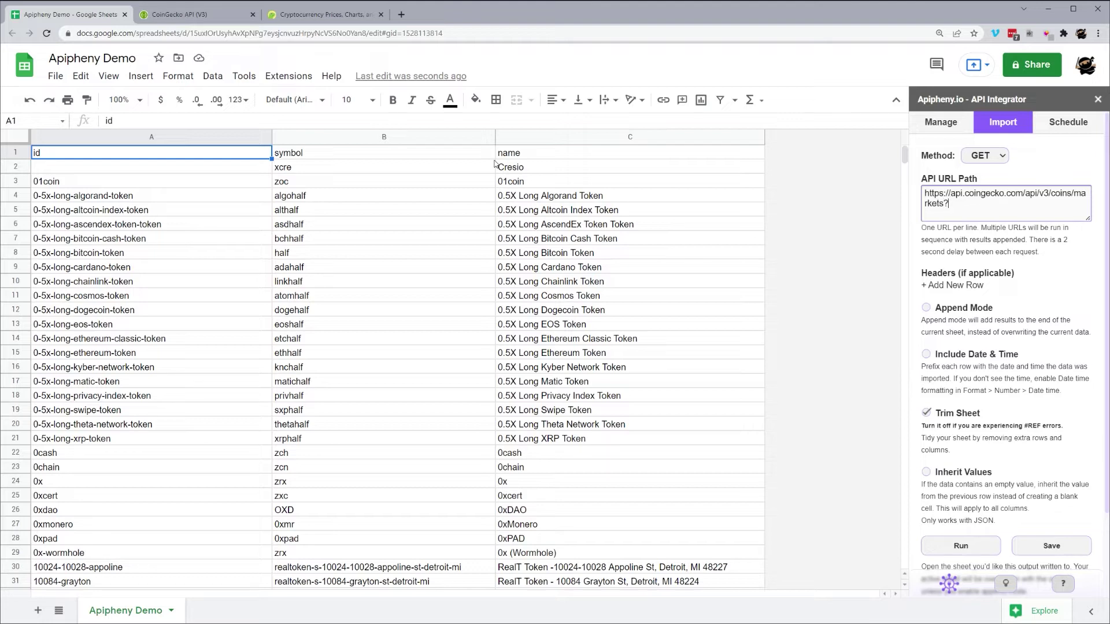
Add the vs_currency=usd query to the coins/markets URL and run the request
click(175, 13)
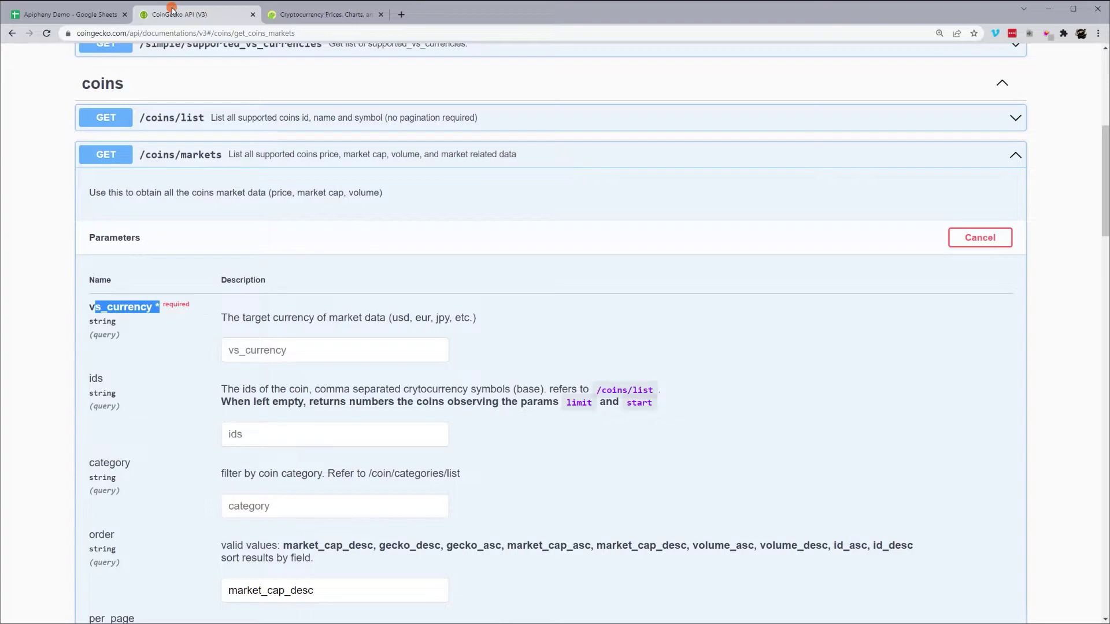
click(79, 19)
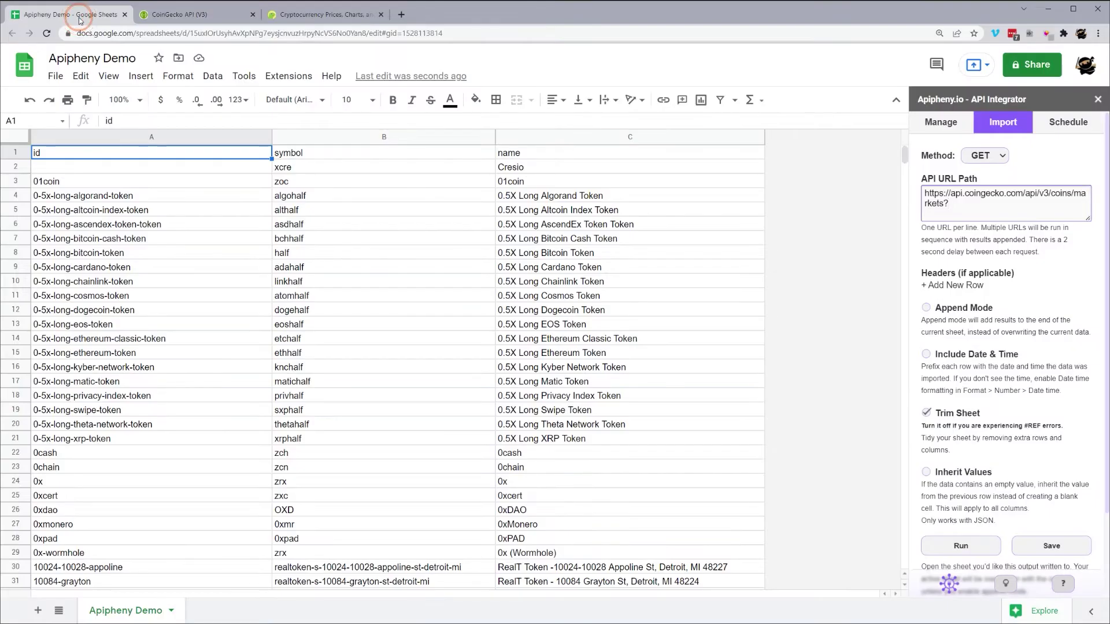
text(vs_currency=usd)
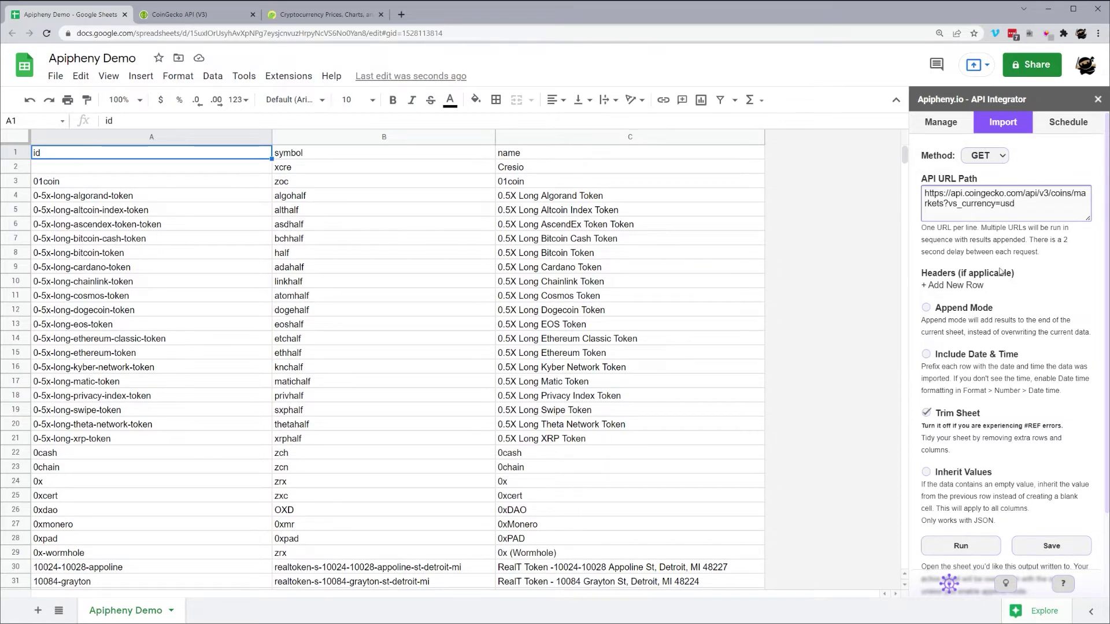
click(964, 545)
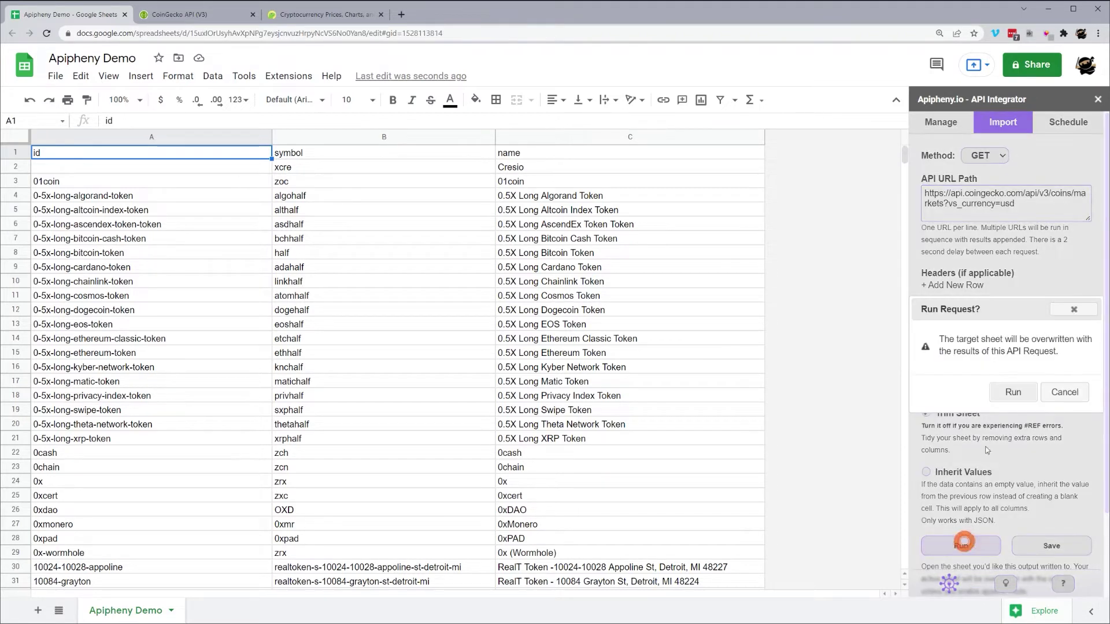
Confirm the overwrite and scroll through the imported market data for 100 coins
click(1016, 395)
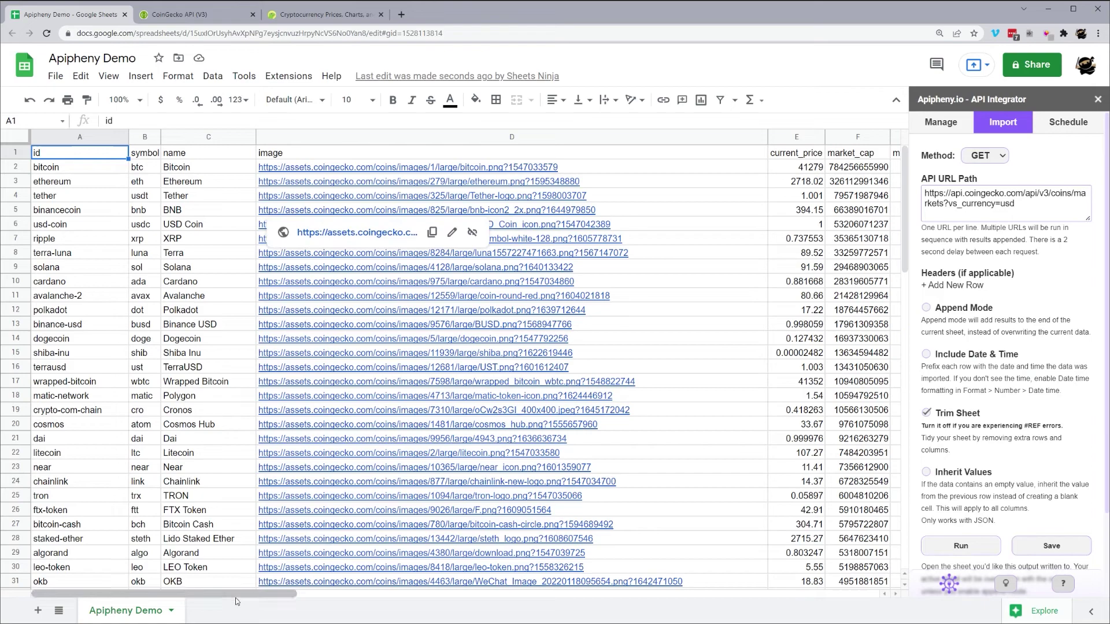
drag(233, 594, 296, 599)
scroll(452, 409, down, 5)
scroll(453, 408, down, 14)
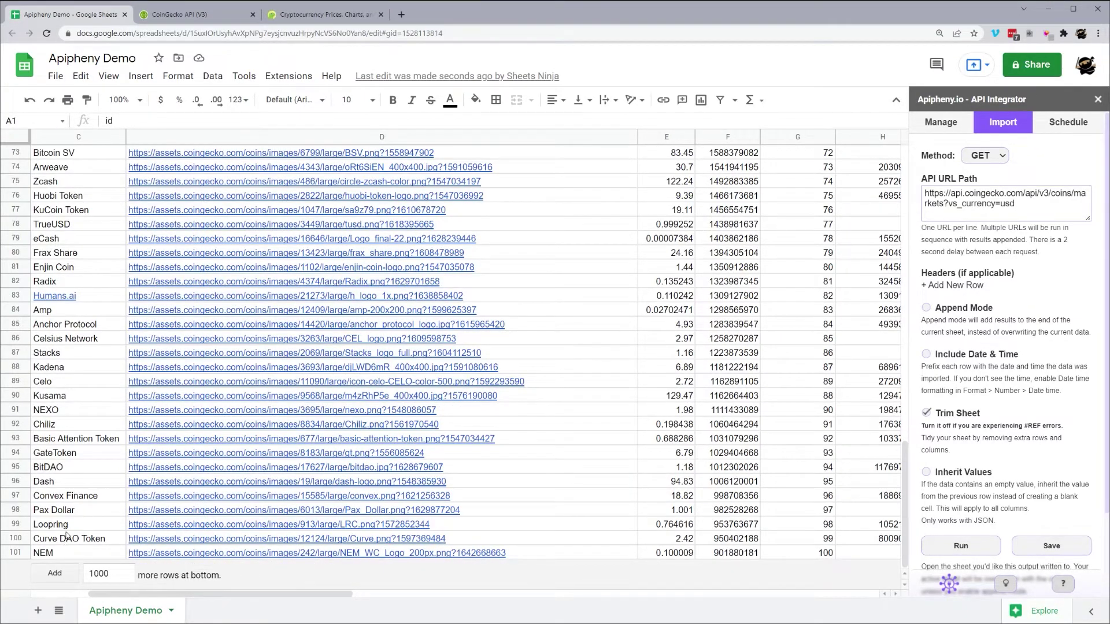
scroll(66, 534, up, 20)
Review the /coins/markets parameters and highlight the order value market_cap_desc
click(180, 17)
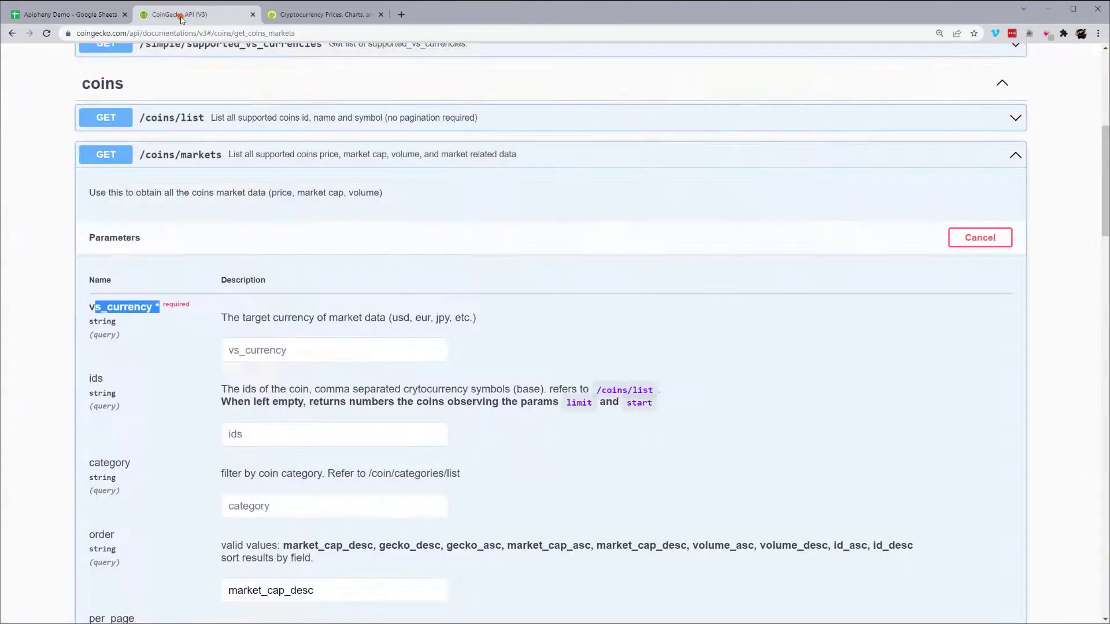
scroll(330, 297, down, 4)
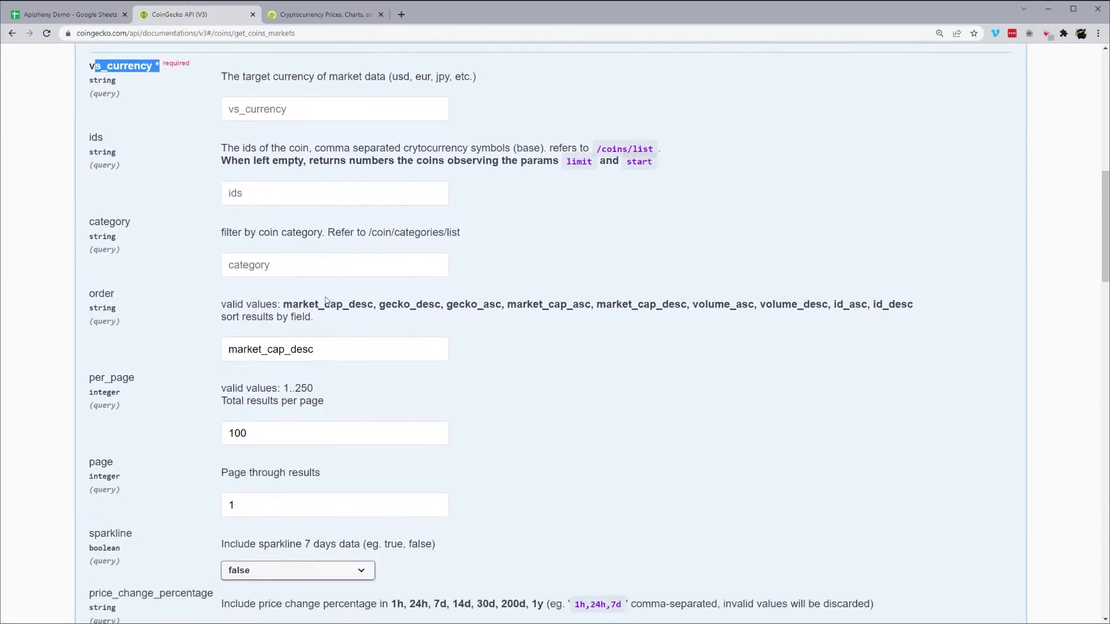
scroll(326, 299, down, 2)
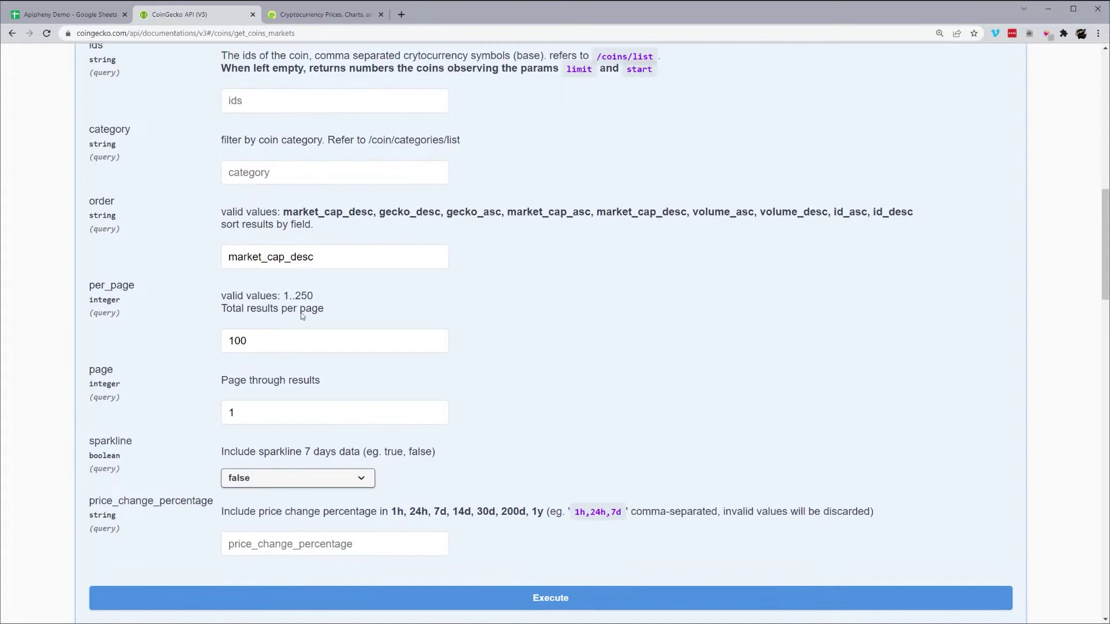
scroll(390, 358, up, 1)
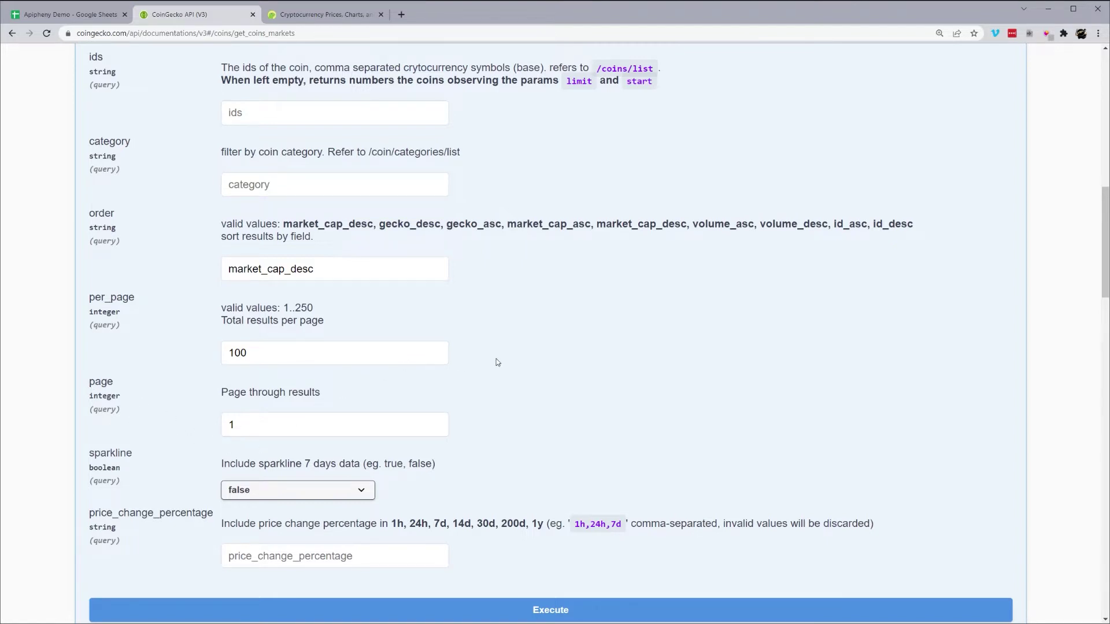
scroll(497, 362, up, 3)
scroll(300, 282, down, 1)
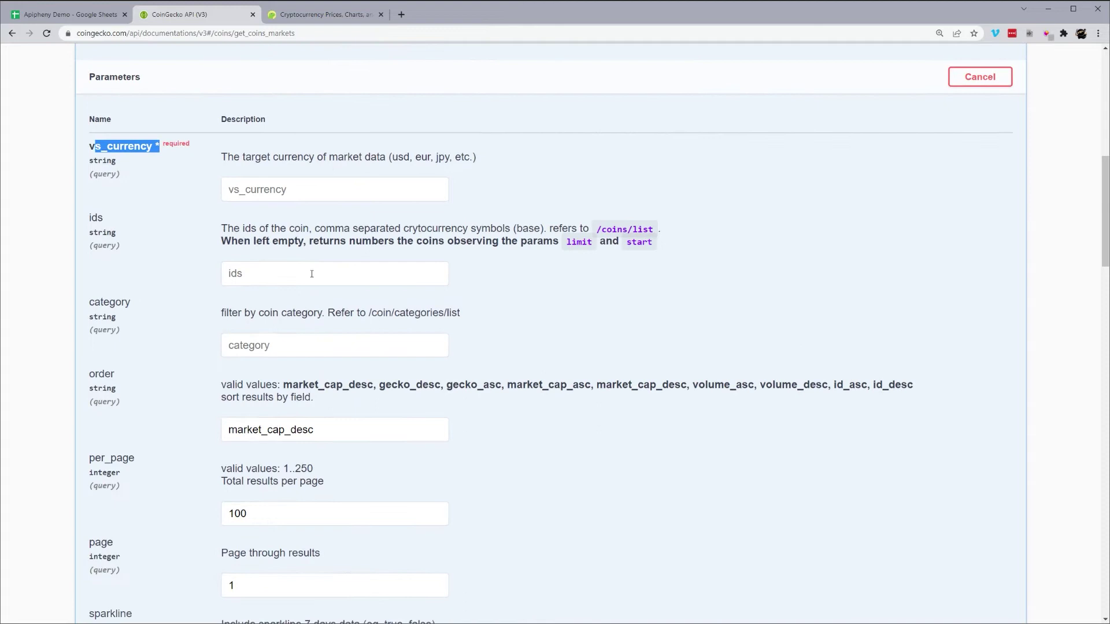
scroll(297, 262, down, 1)
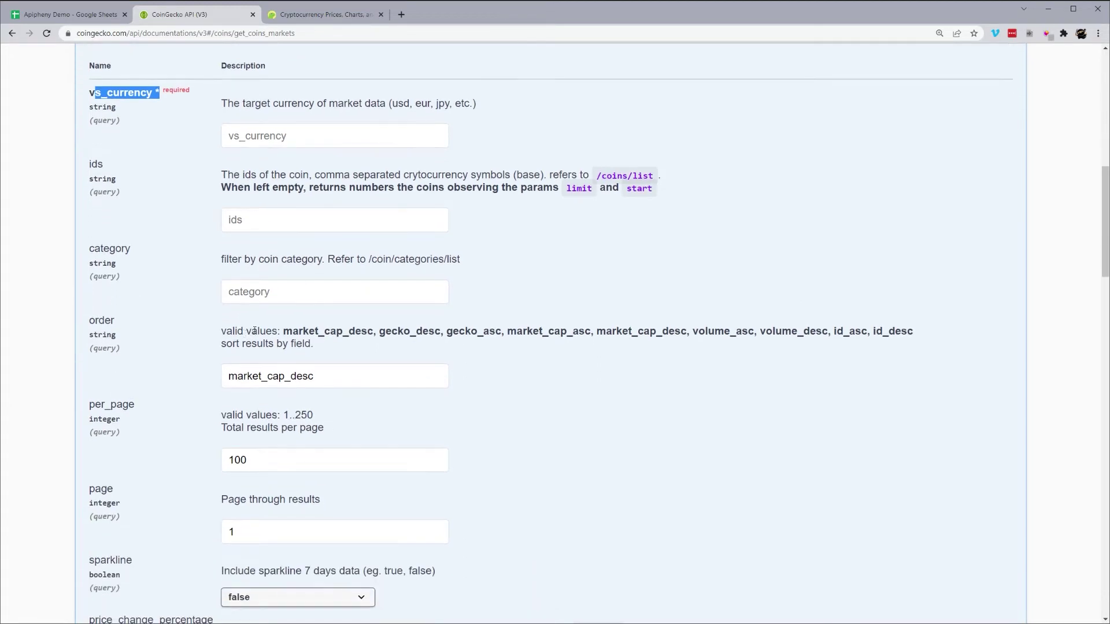
drag(279, 330, 369, 332)
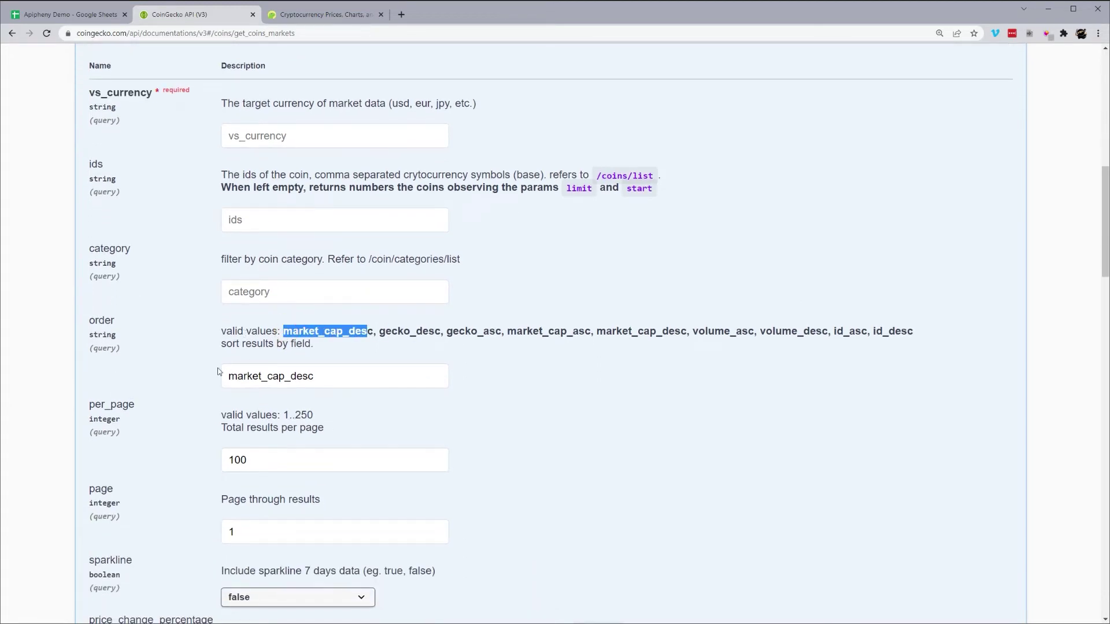
click(329, 379)
double_click(324, 379)
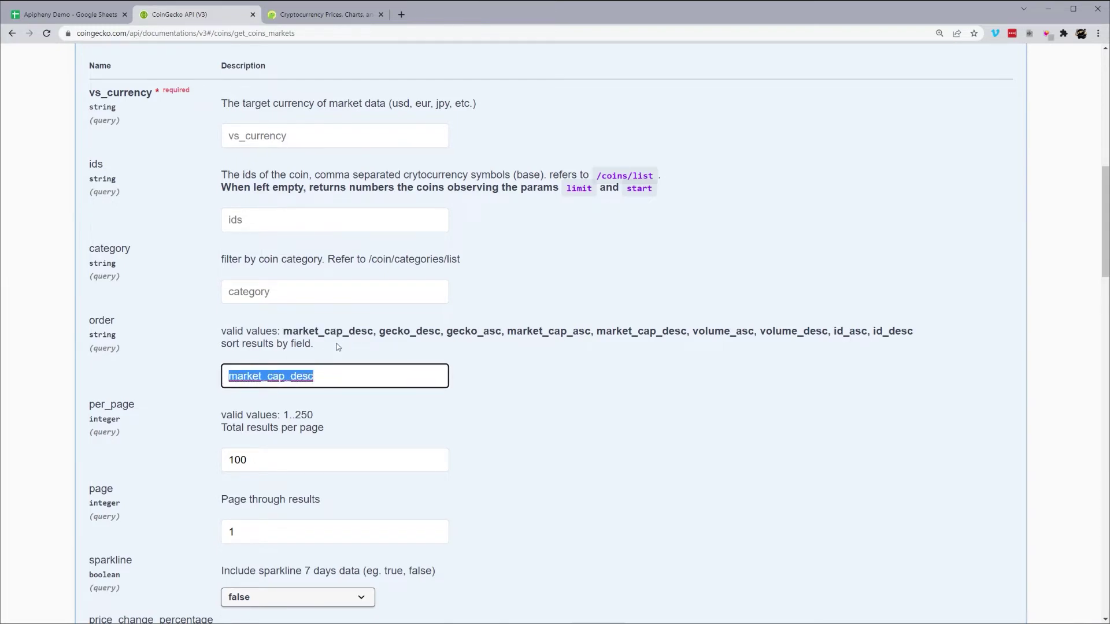
scroll(336, 345, up, 6)
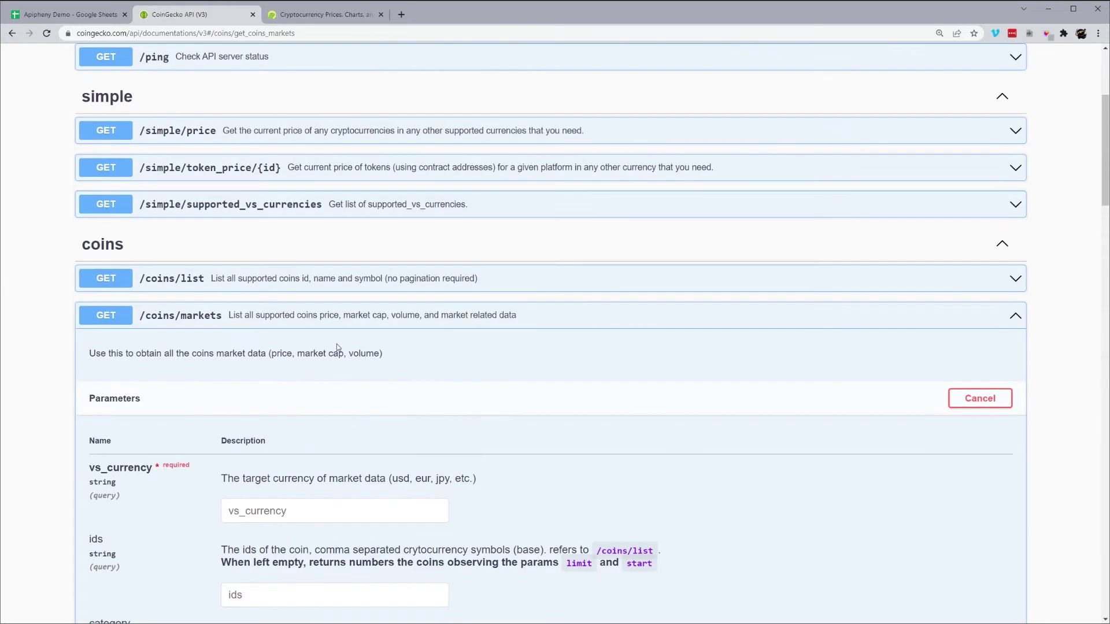
scroll(338, 347, down, 1)
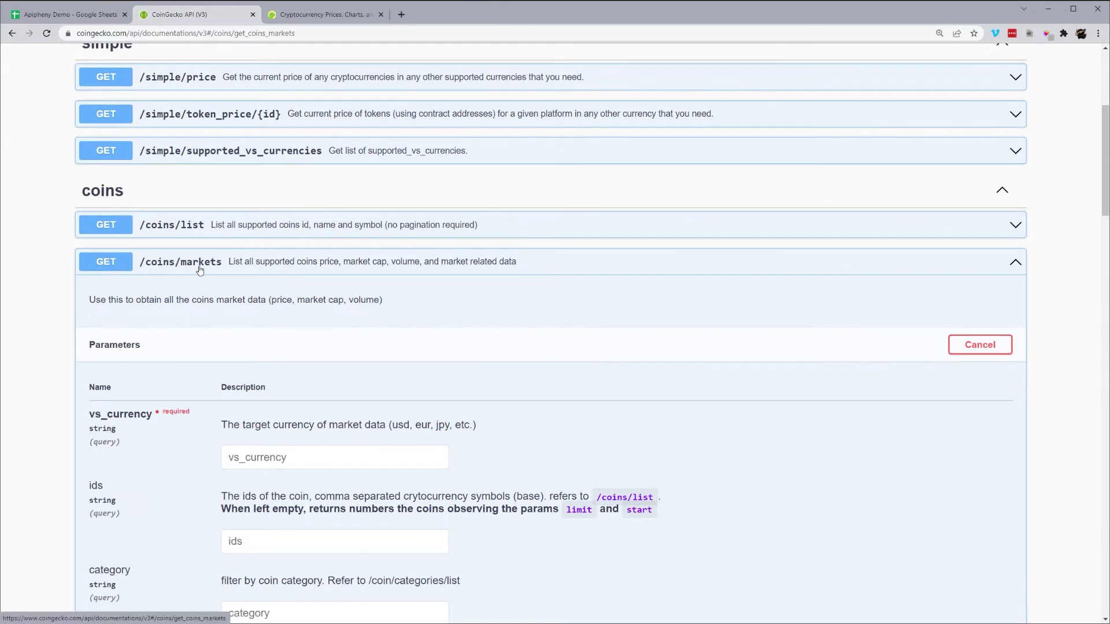
Collapse /coins/markets and expand /coins/{id}/market_chart to see id, vs_currency, days and interval
click(200, 270)
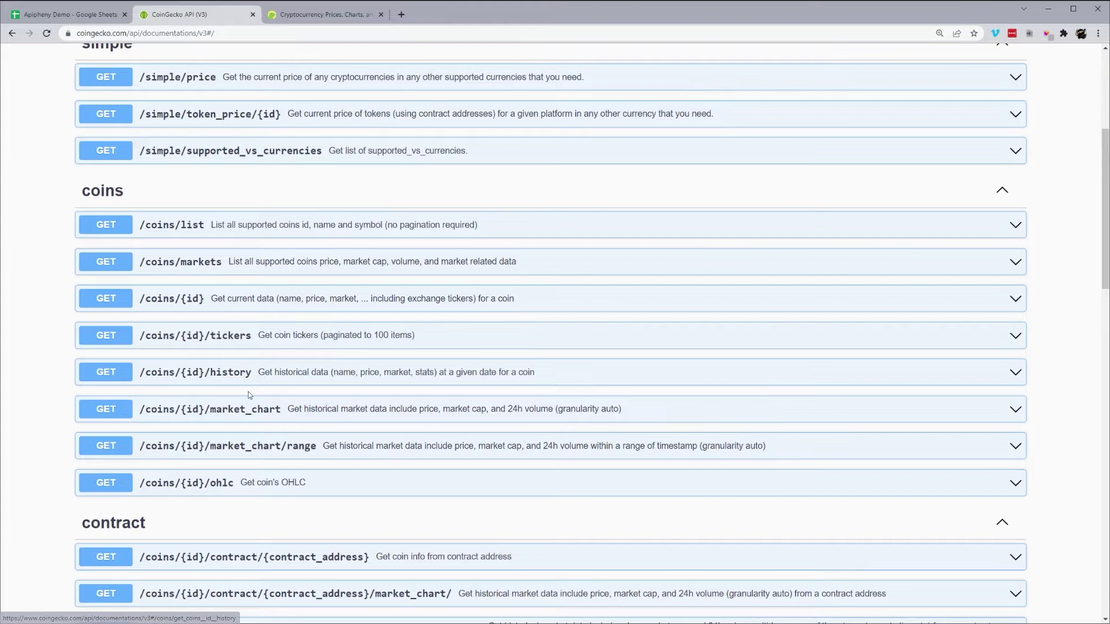
scroll(245, 364, down, 1)
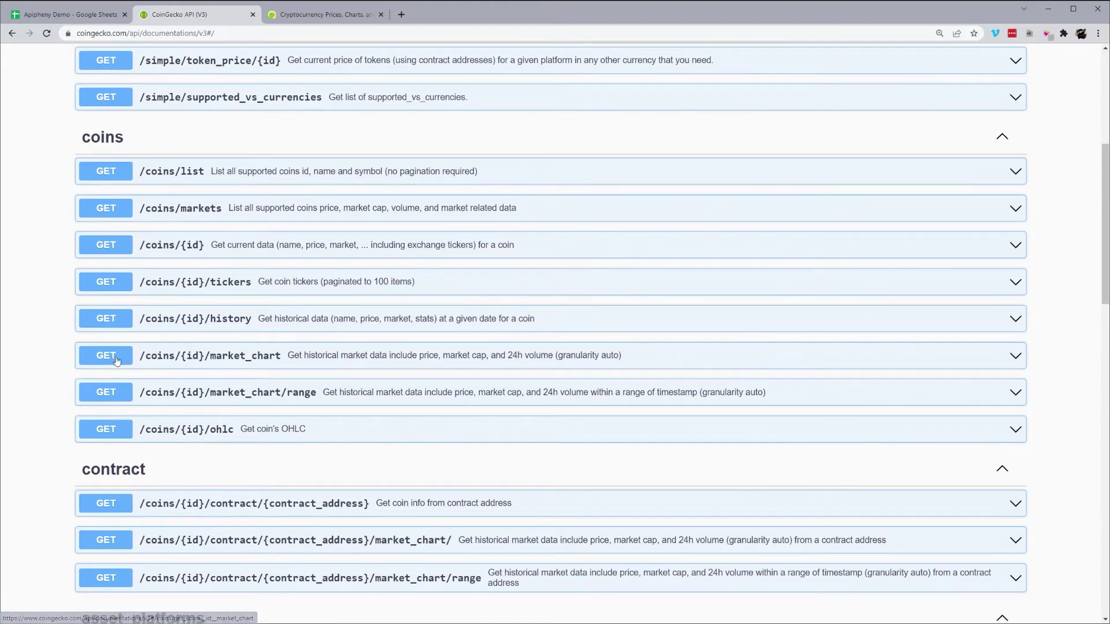
click(242, 359)
scroll(249, 344, down, 4)
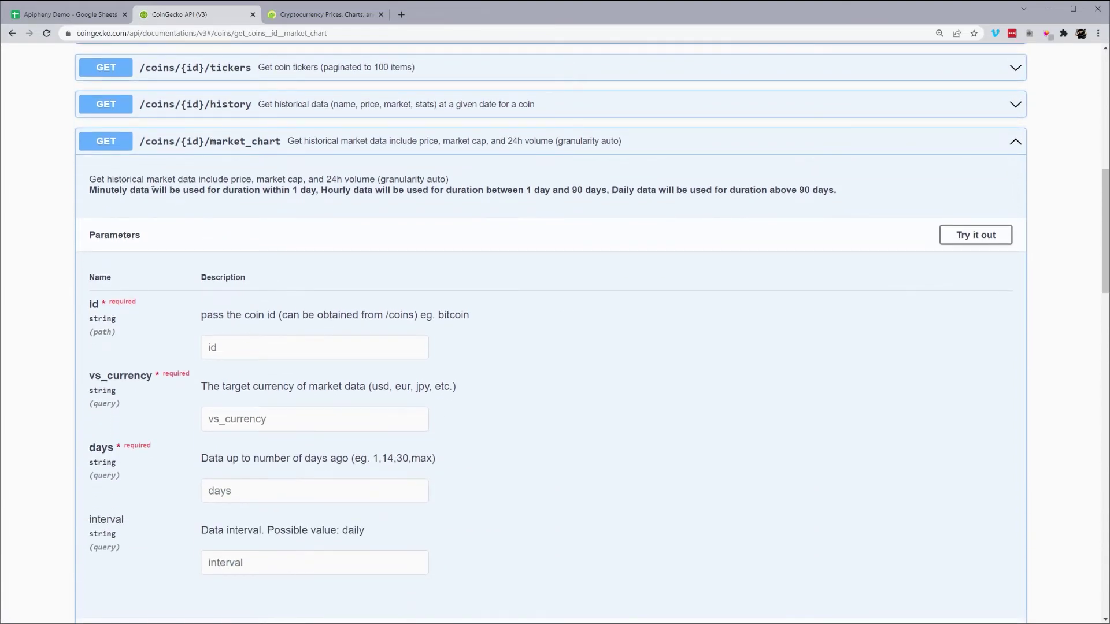
click(282, 141)
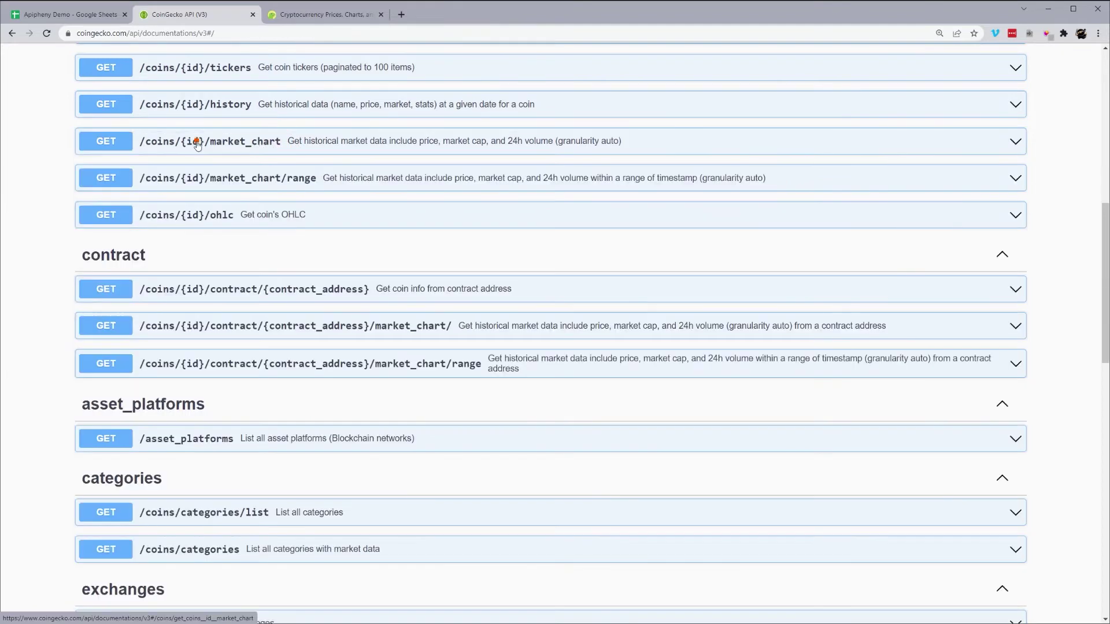
click(196, 144)
Replace markets?vs_currency=usd in the Apipheny API URL path with bitcoin/
click(90, 19)
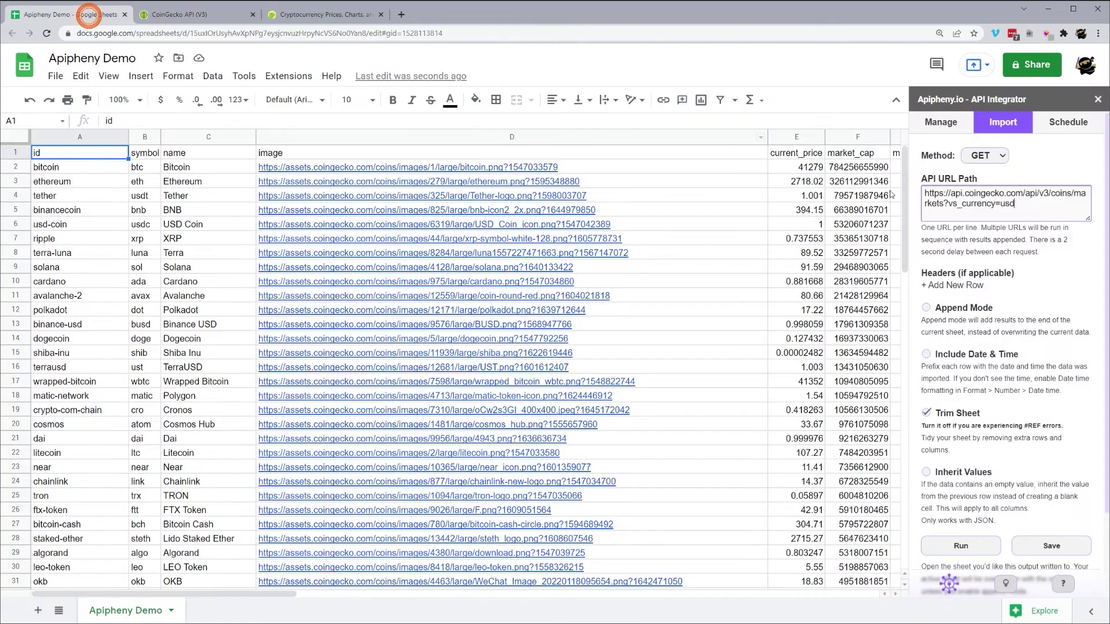
drag(1031, 205, 1074, 193)
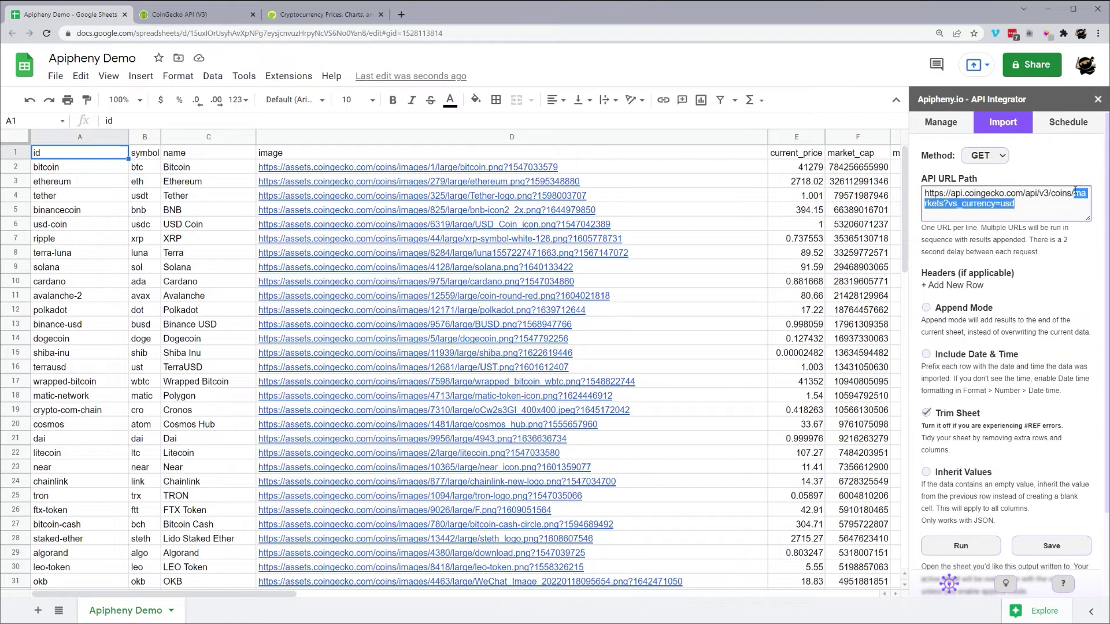
text(bitcoin/)
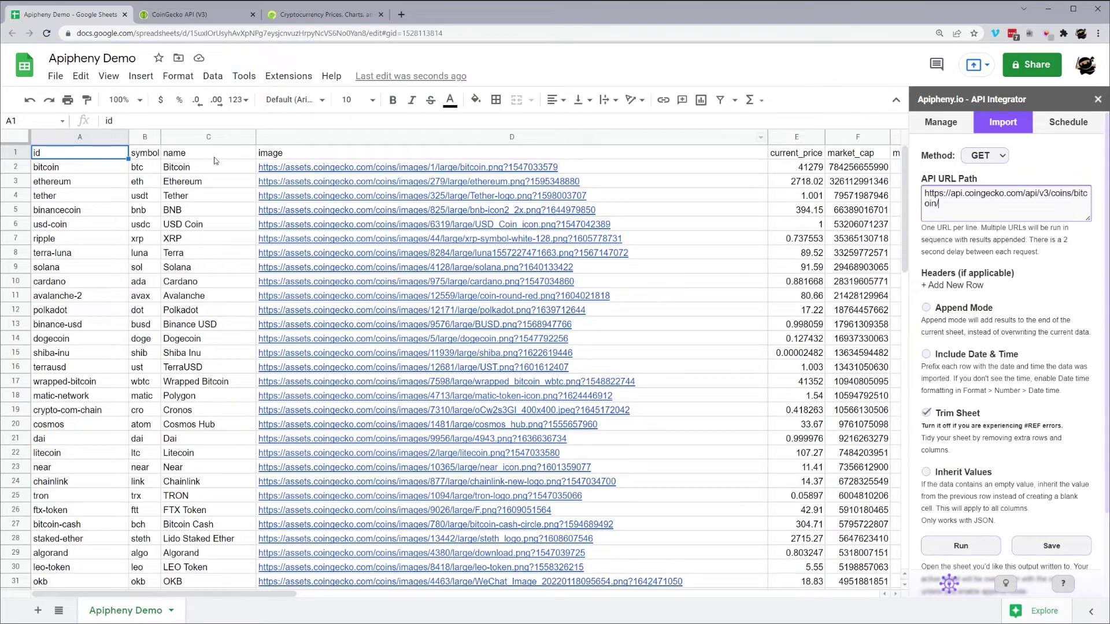
drag(86, 173, 77, 431)
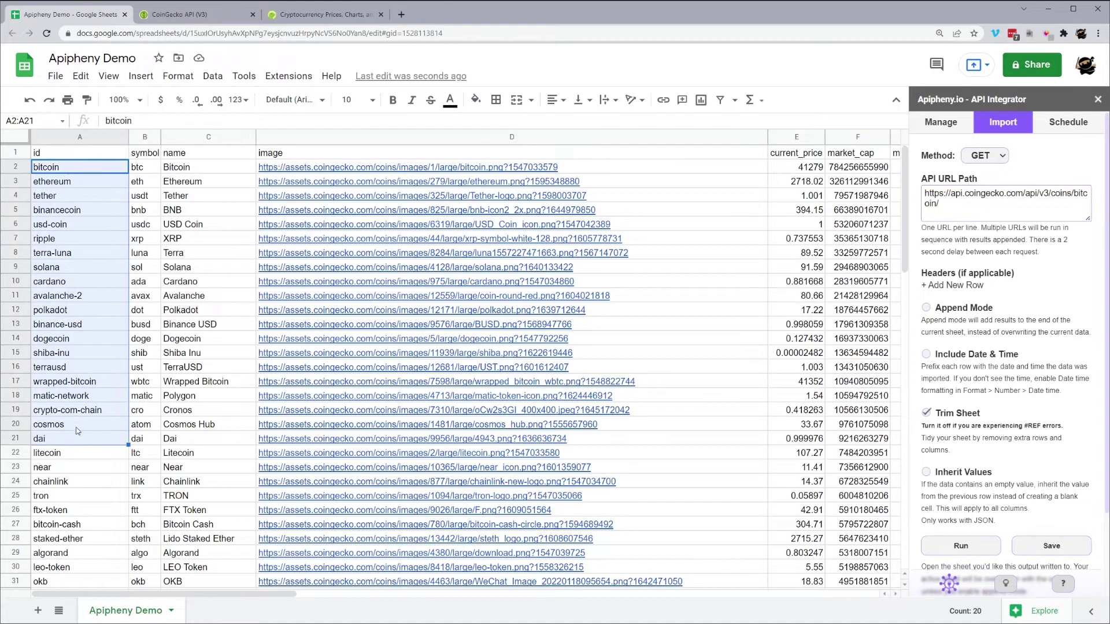
click(87, 154)
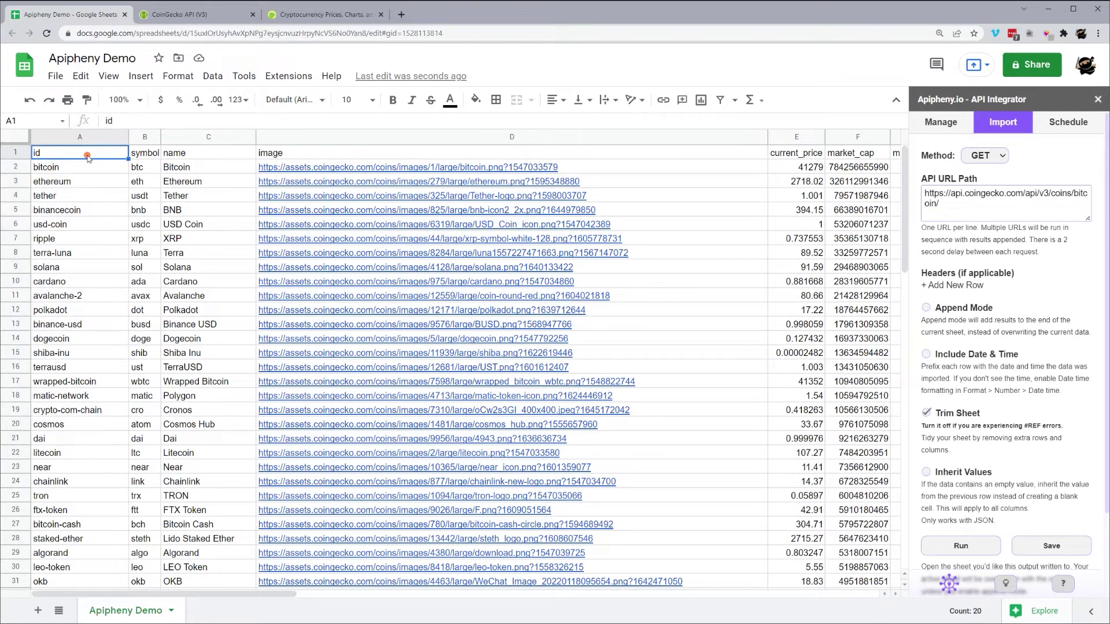
Start adding market_chart after bitcoin/ in the Sheets API URL path
click(987, 208)
click(203, 16)
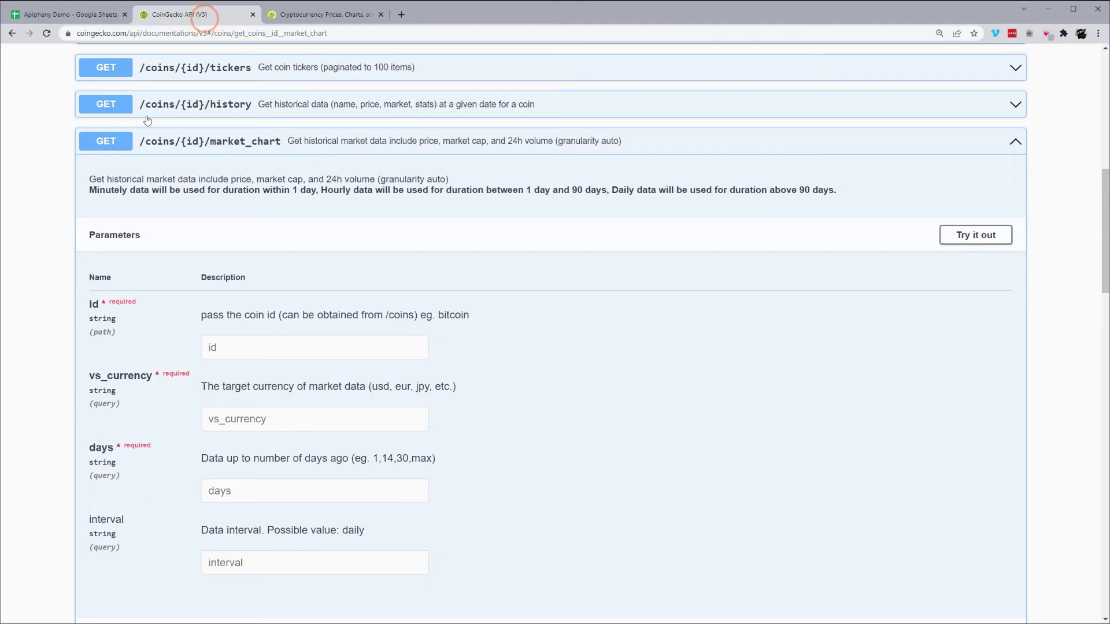
click(88, 15)
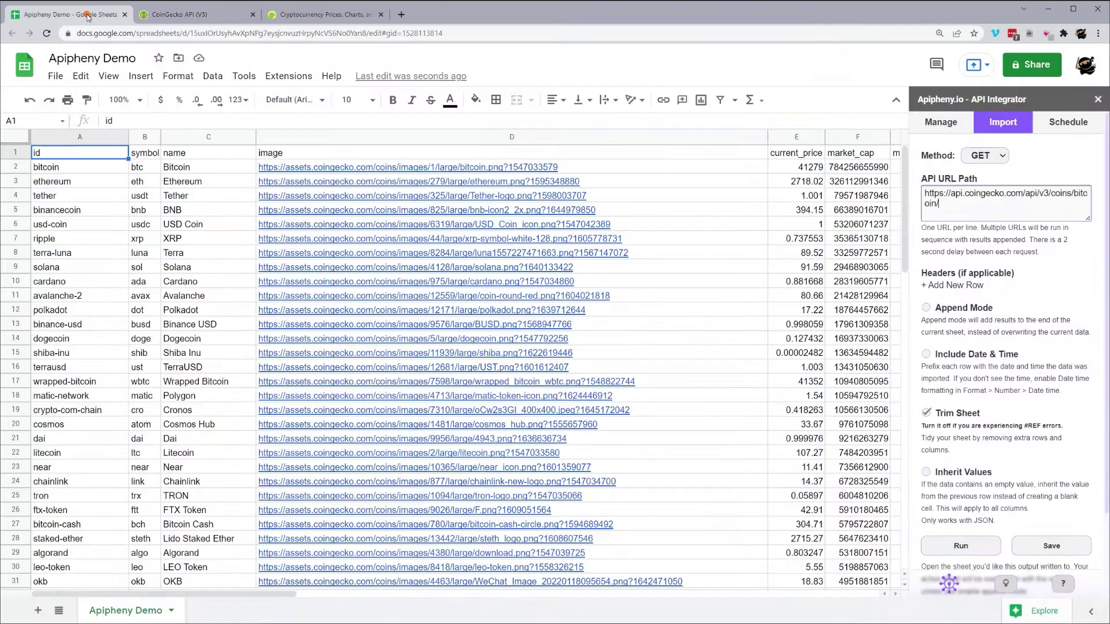
text(ma)
Run the market_chart test request for bitcoin in usd over 1 day
click(202, 16)
scroll(173, 294, down, 1)
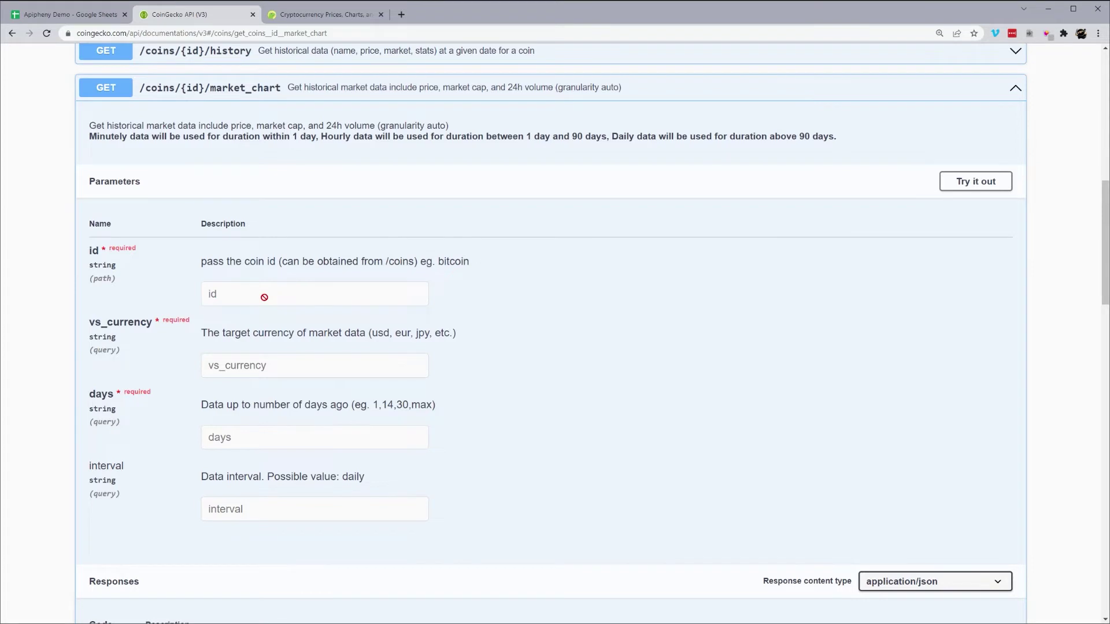
scroll(264, 297, down, 1)
click(234, 238)
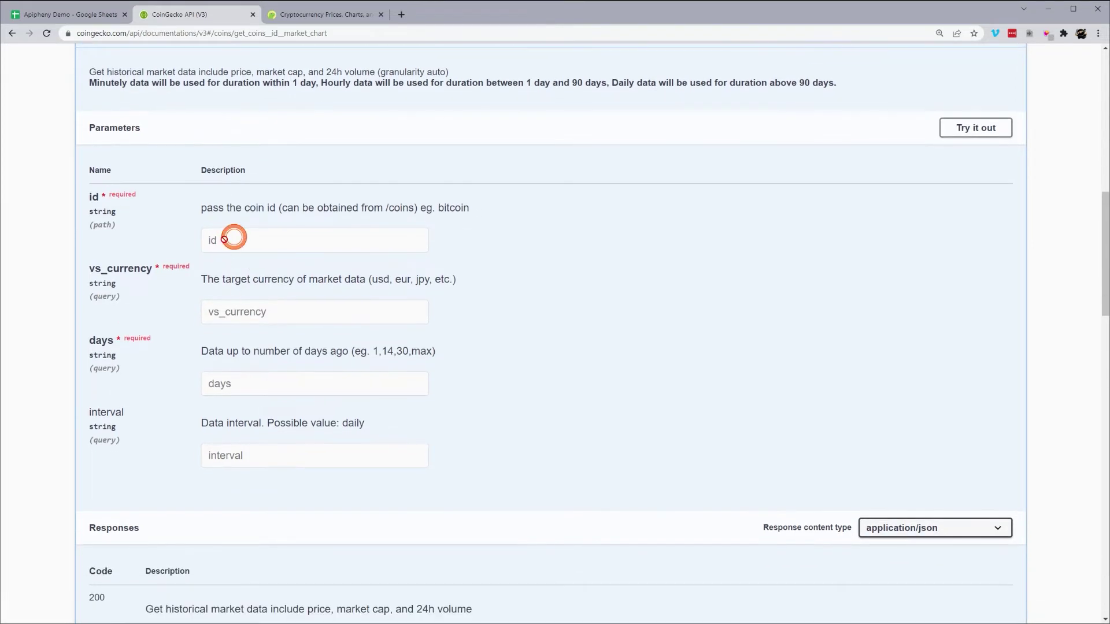
click(976, 128)
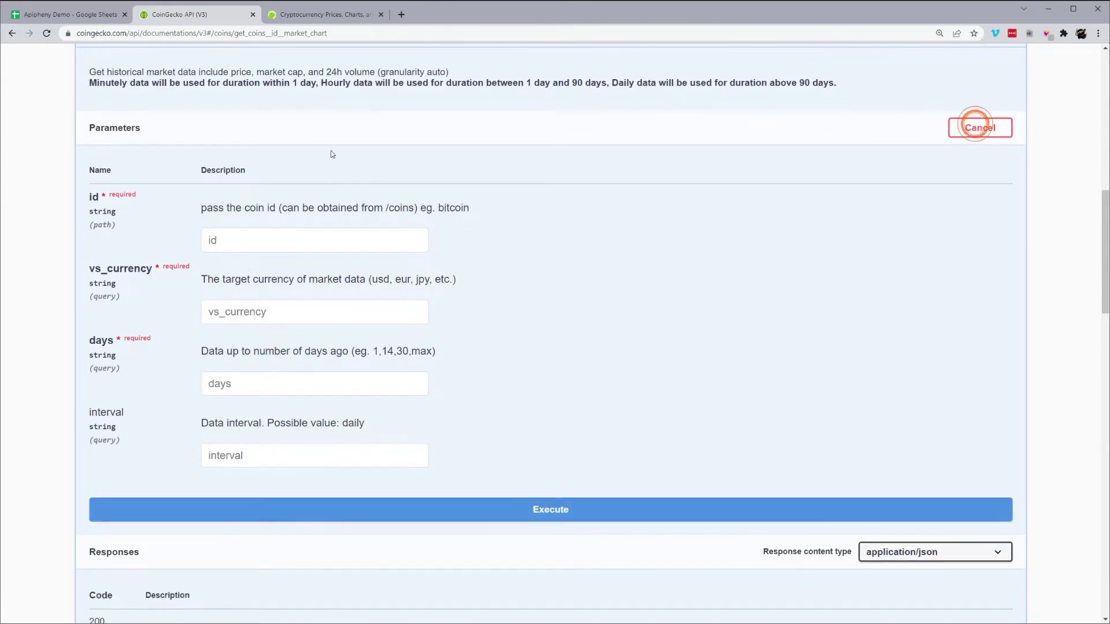
click(250, 232)
text(bitcoin)
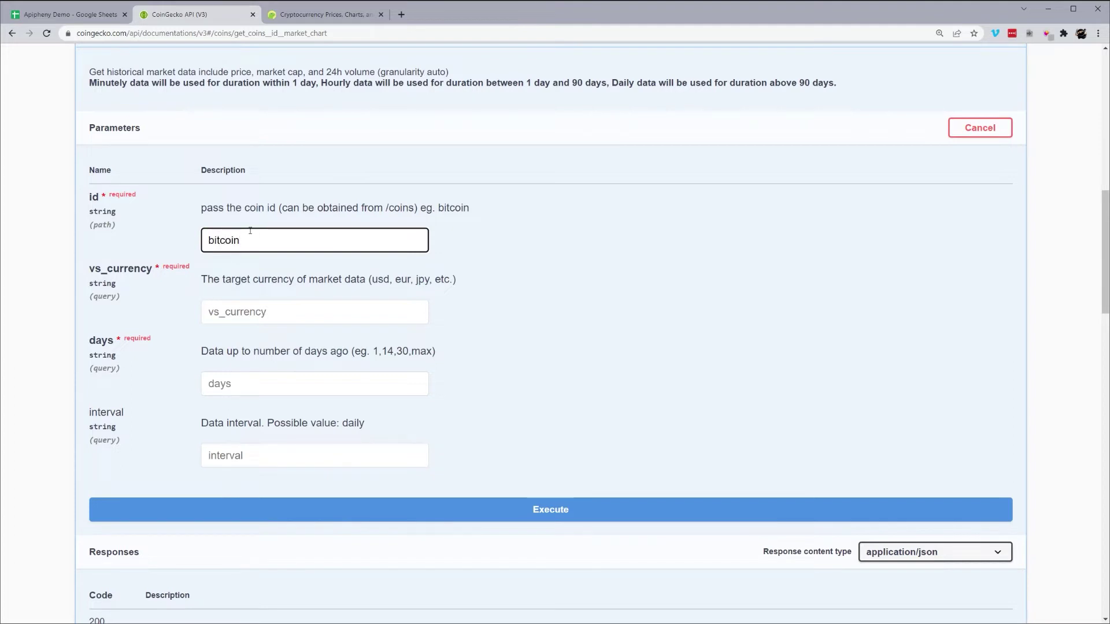
click(257, 313)
text(usd)
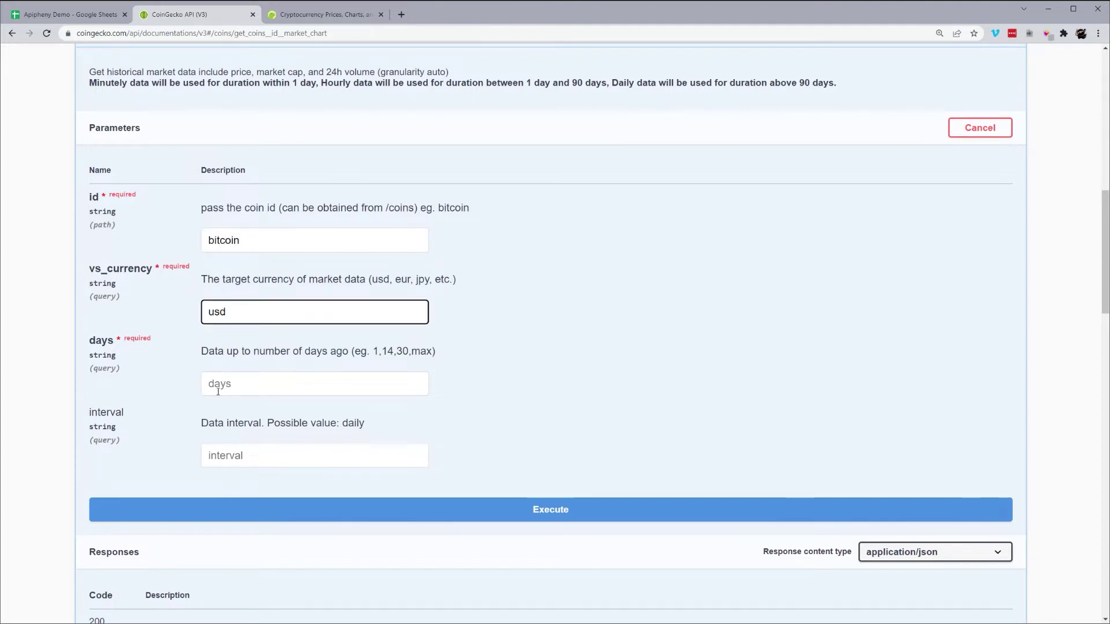
click(218, 388)
text(1)
click(501, 501)
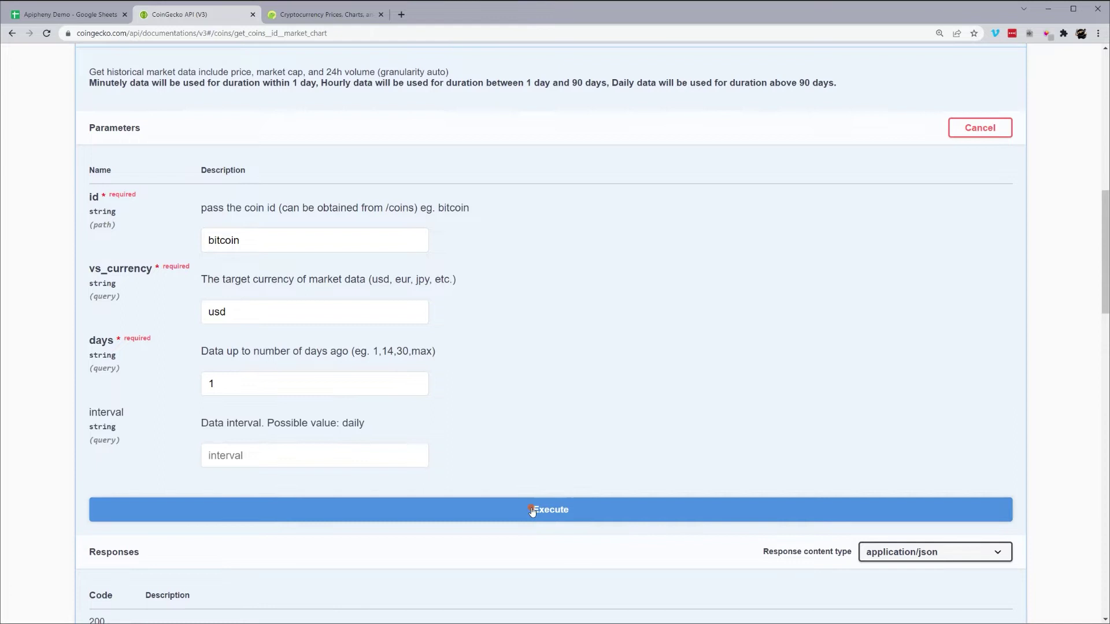
Select the query string ?vs_currency=usd&days=1 from the Request URL
scroll(488, 379, down, 4)
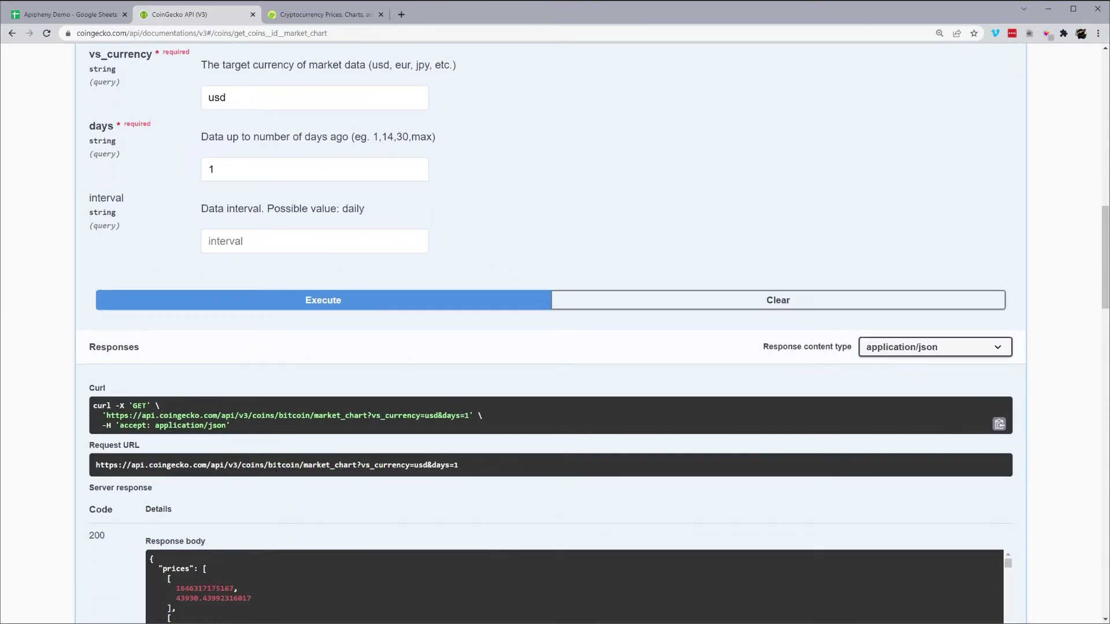
drag(473, 466, 87, 465)
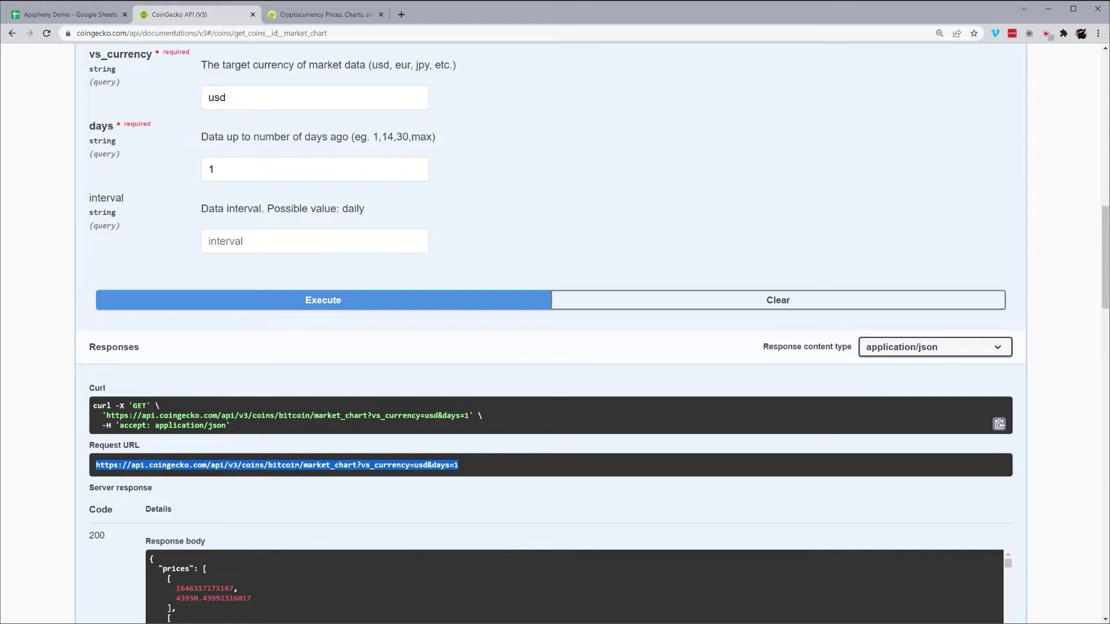
scroll(105, 153, up, 2)
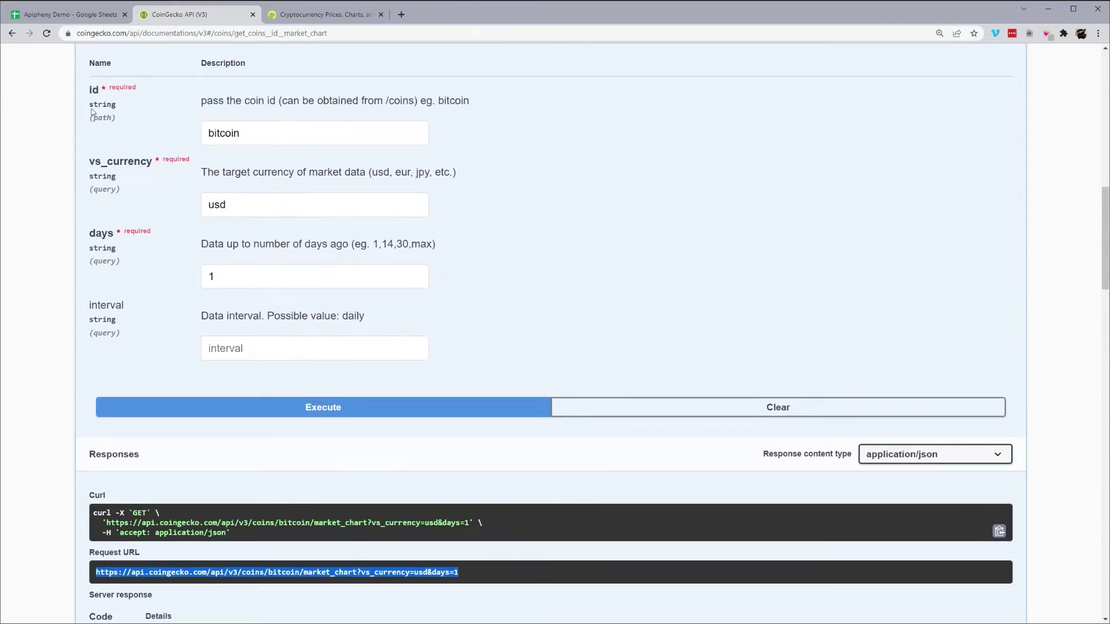
drag(114, 118, 99, 109)
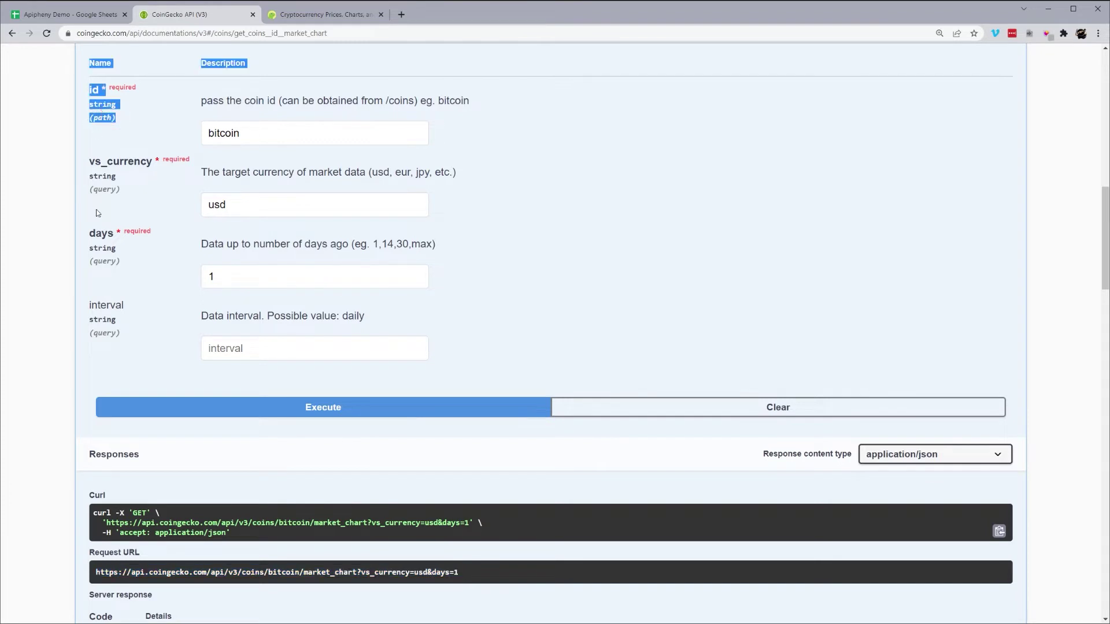
drag(94, 191, 114, 187)
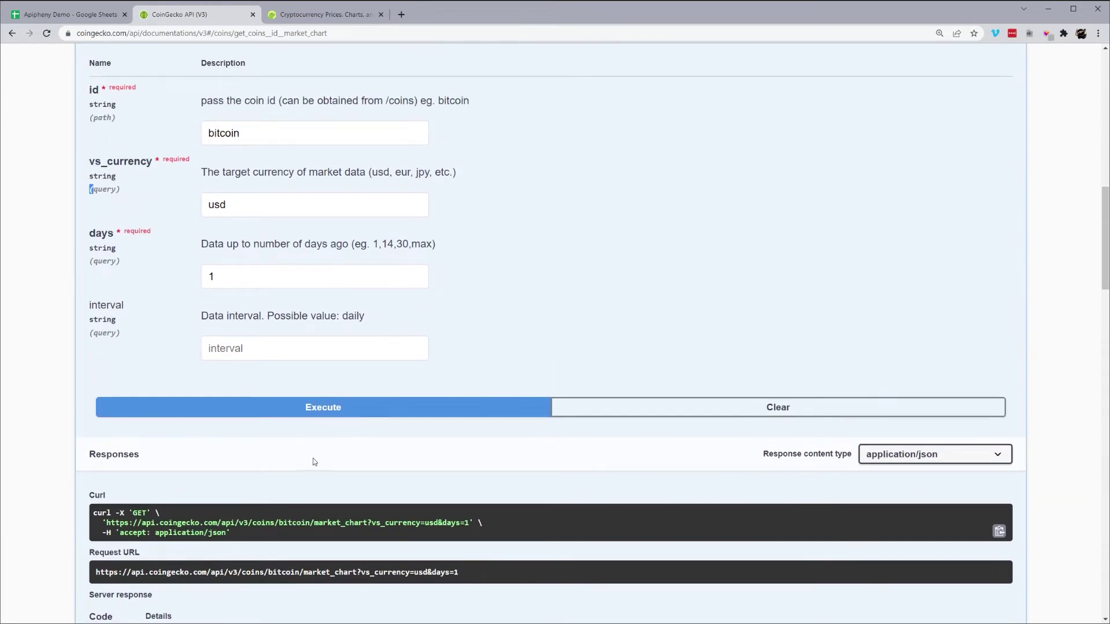
scroll(314, 462, down, 1)
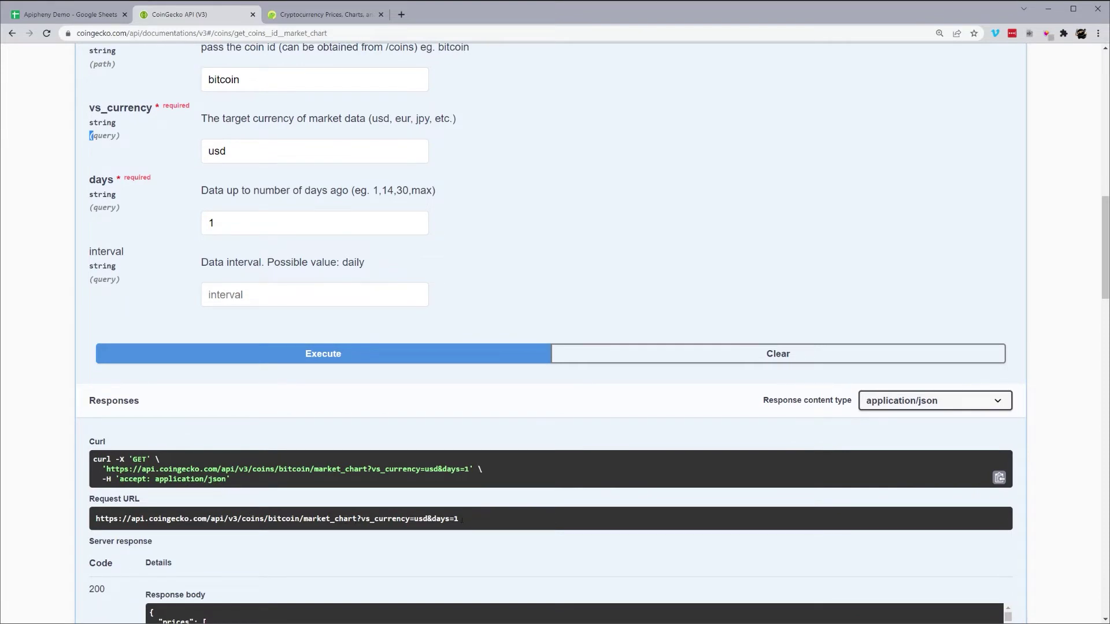
drag(462, 519, 359, 518)
key(ctrl+c)
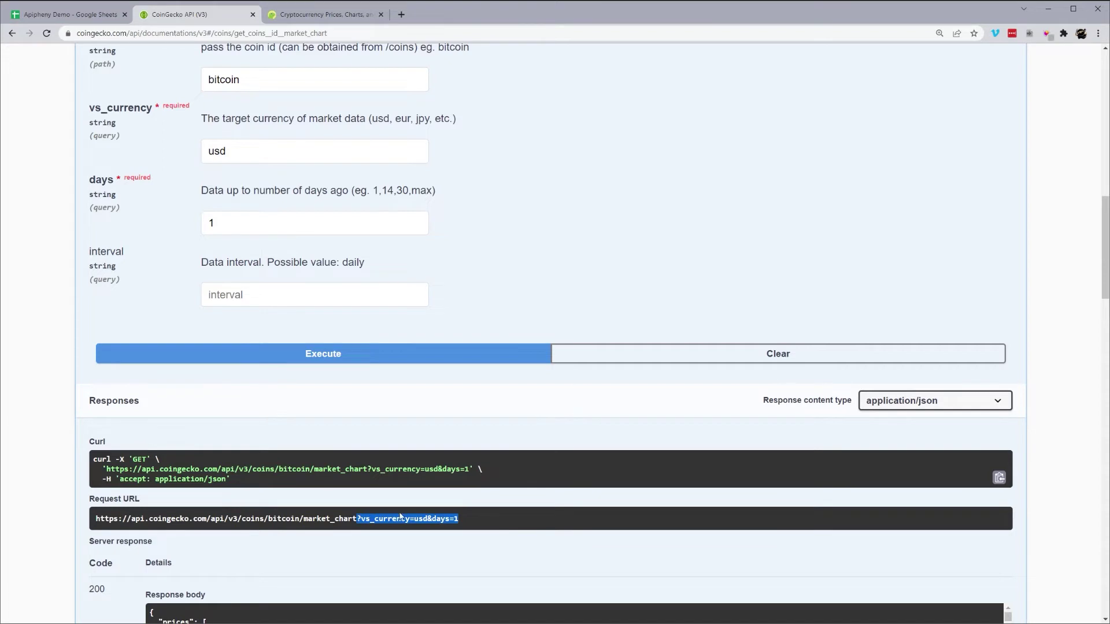
Paste the market_chart query into the URL path, run the import, and select the column A timestamps
click(65, 15)
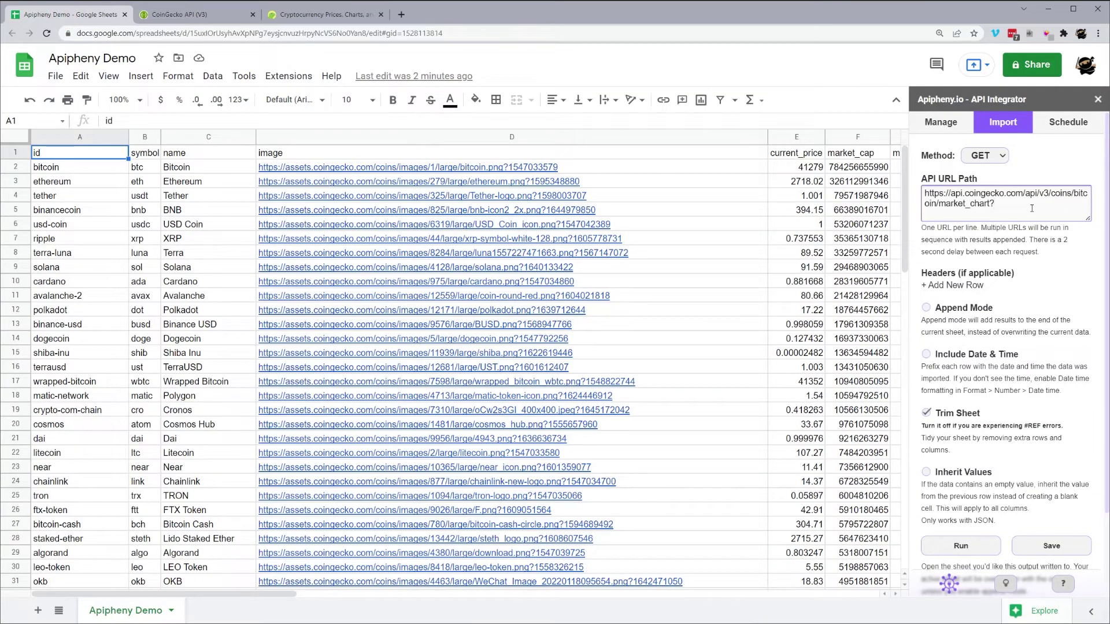
key(ctrl+v)
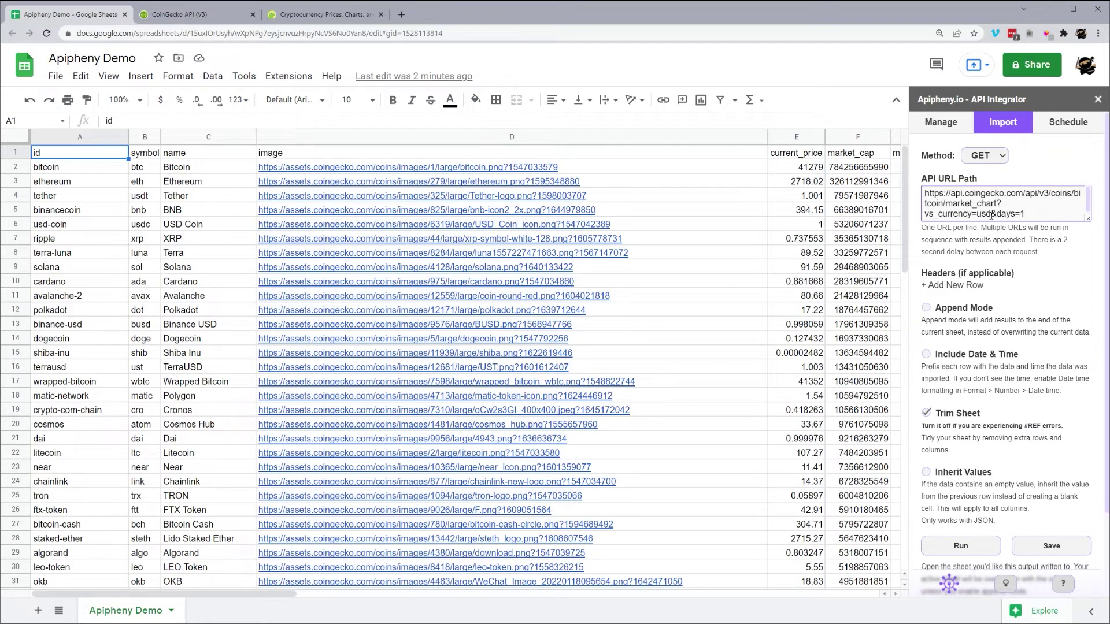
click(962, 546)
click(1006, 391)
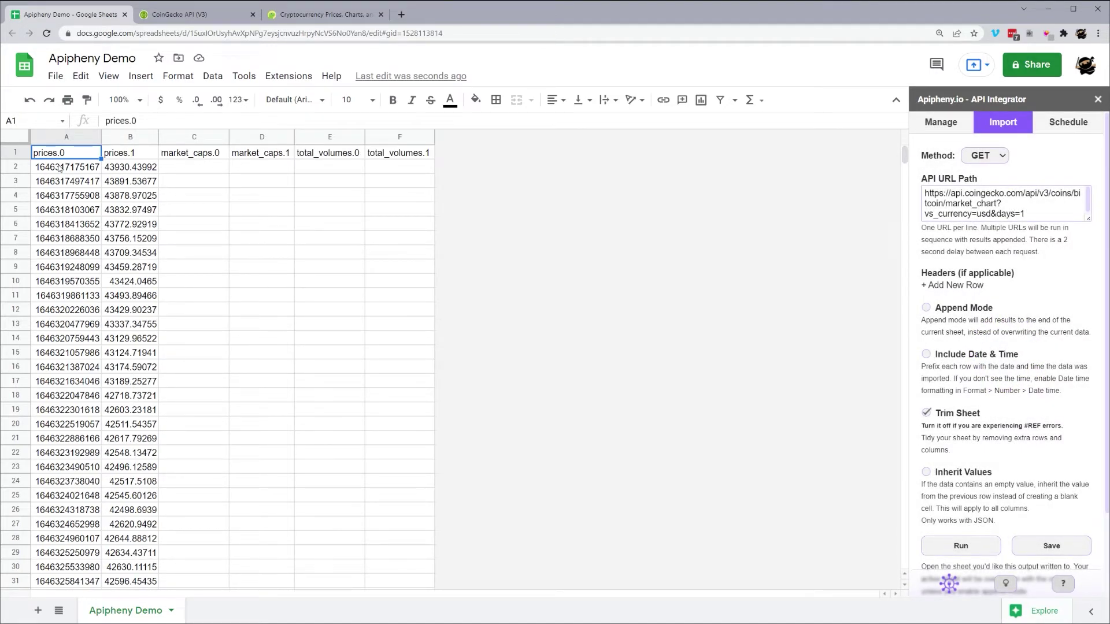
drag(61, 172, 58, 368)
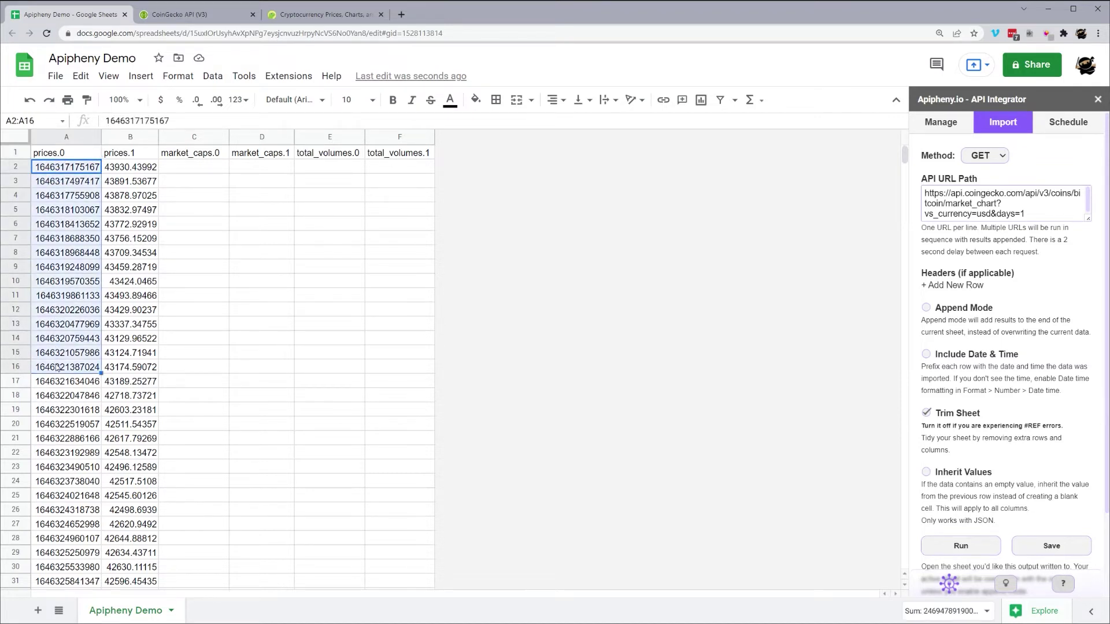
click(62, 168)
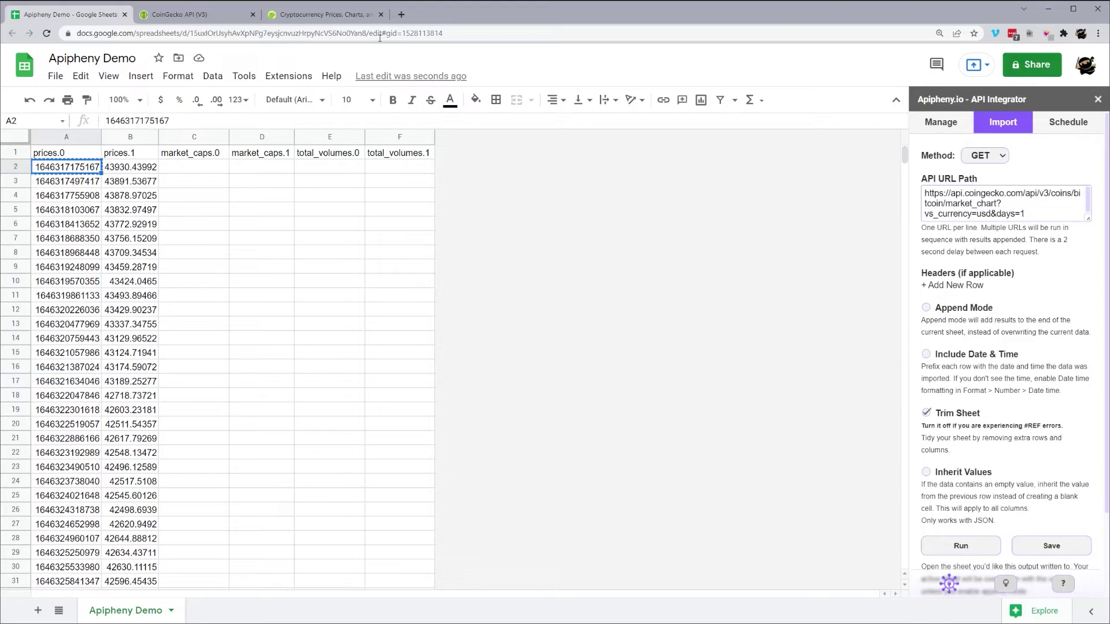
Search 'convert unit to date' in a new tab and open Epoch Converter
click(402, 14)
text(convert)
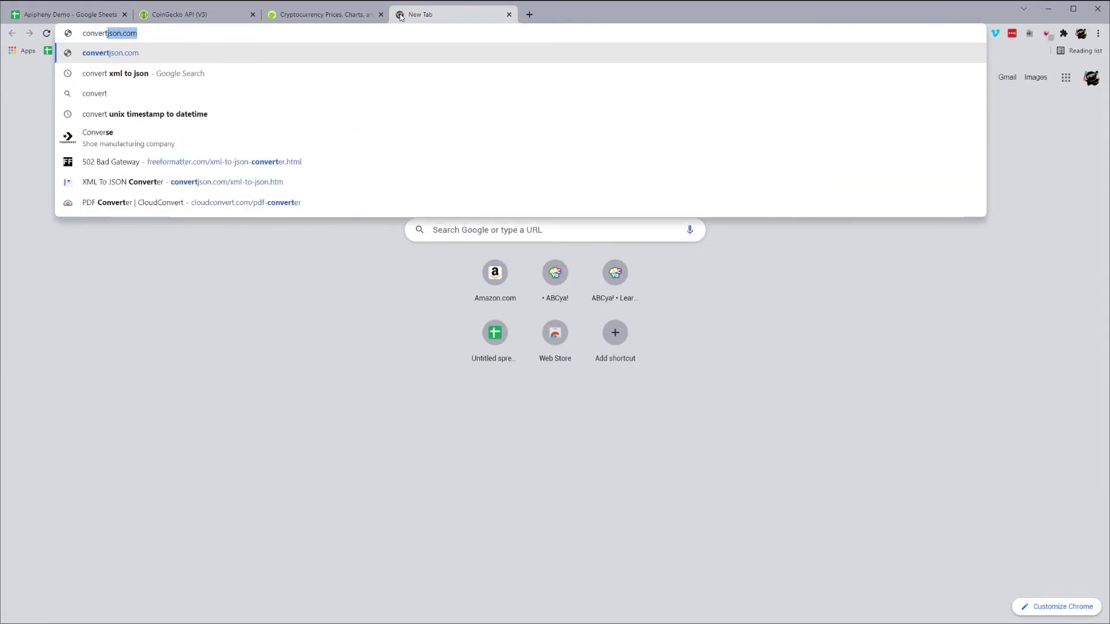
text( unit to dat)
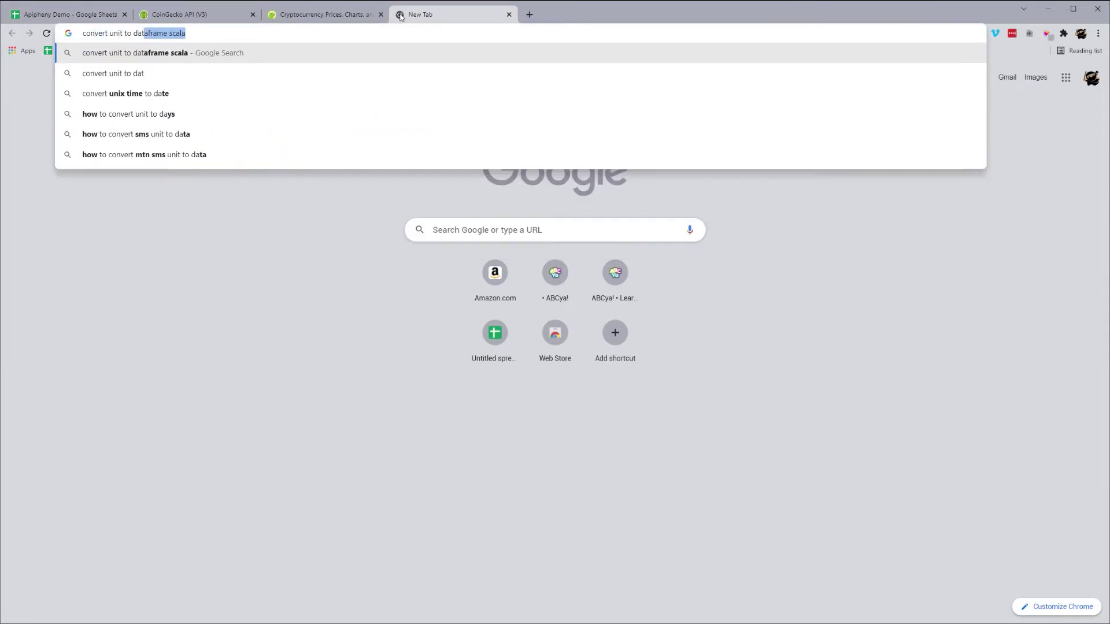
text(e)
key(Return)
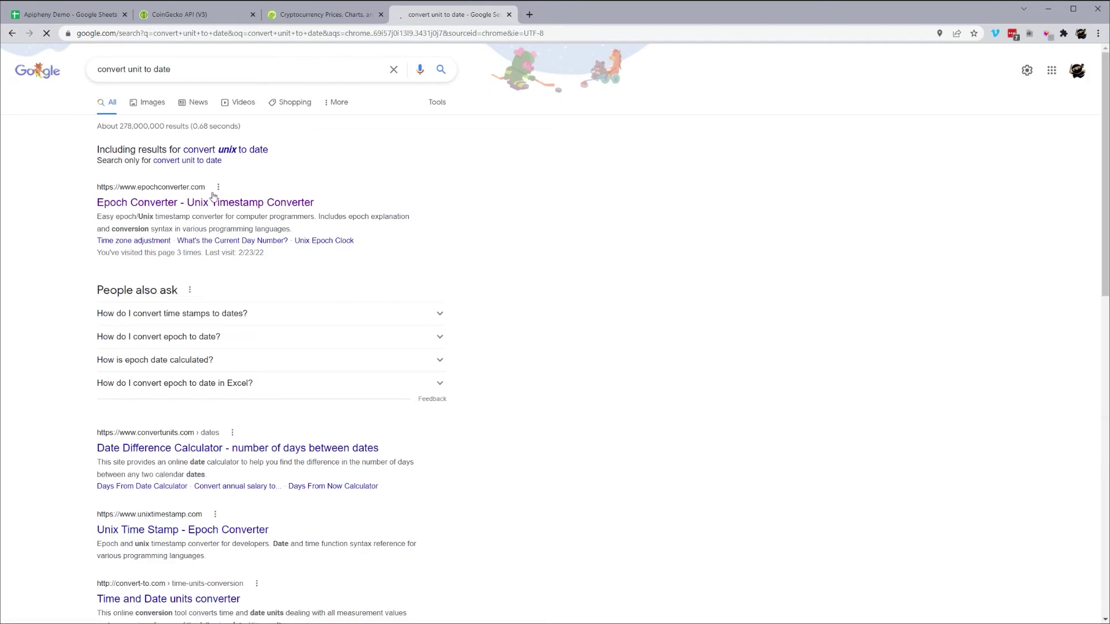
click(213, 200)
double_click(260, 244)
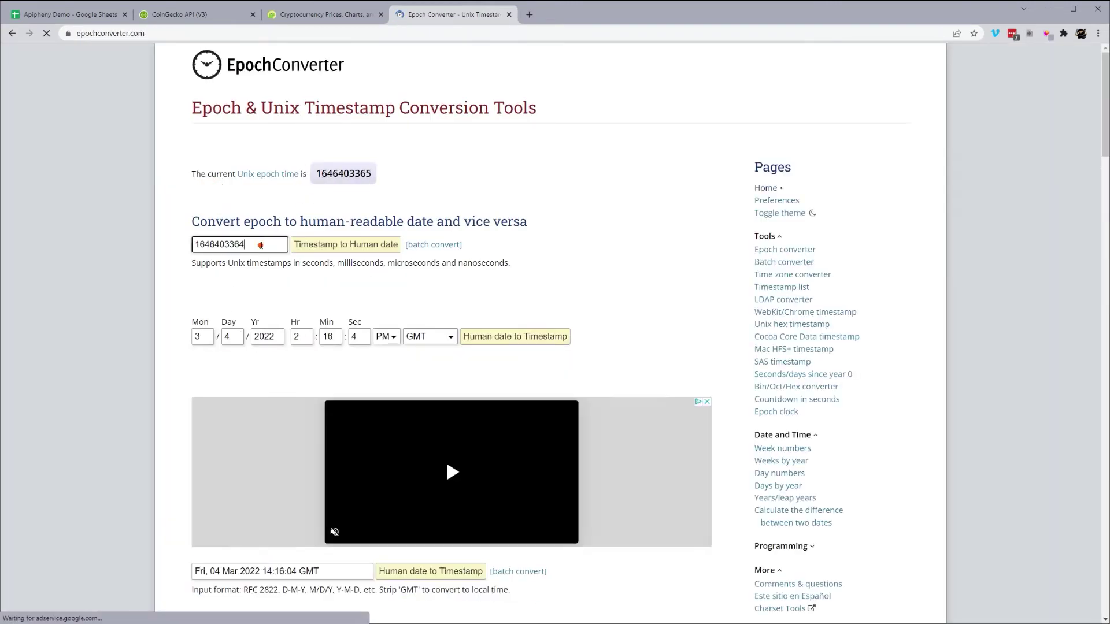
key(ctrl+v)
click(316, 246)
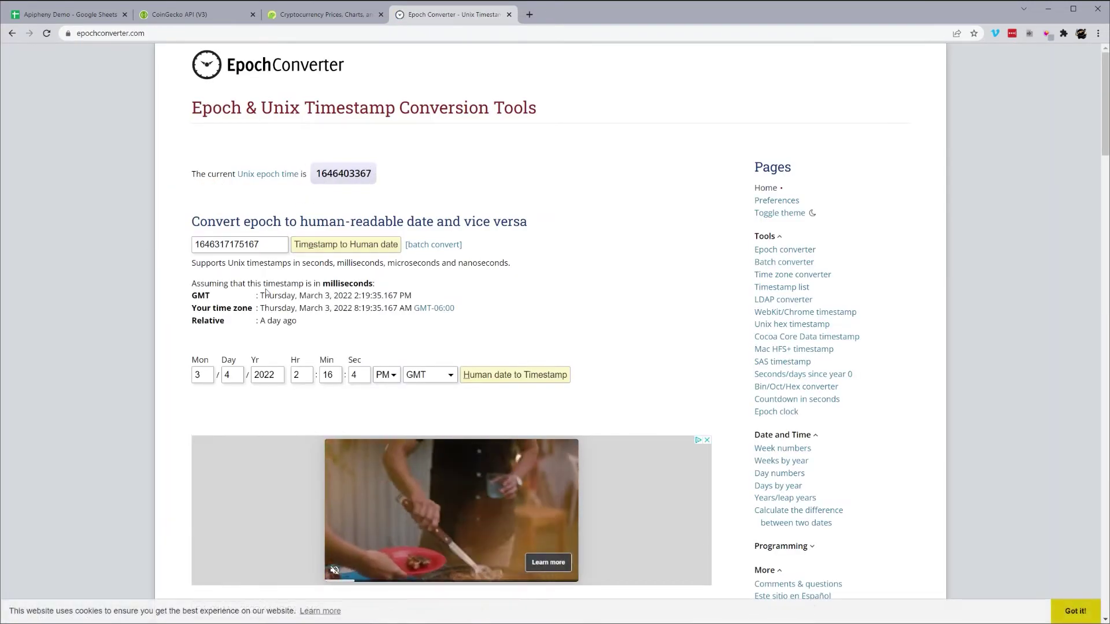
drag(259, 307, 372, 310)
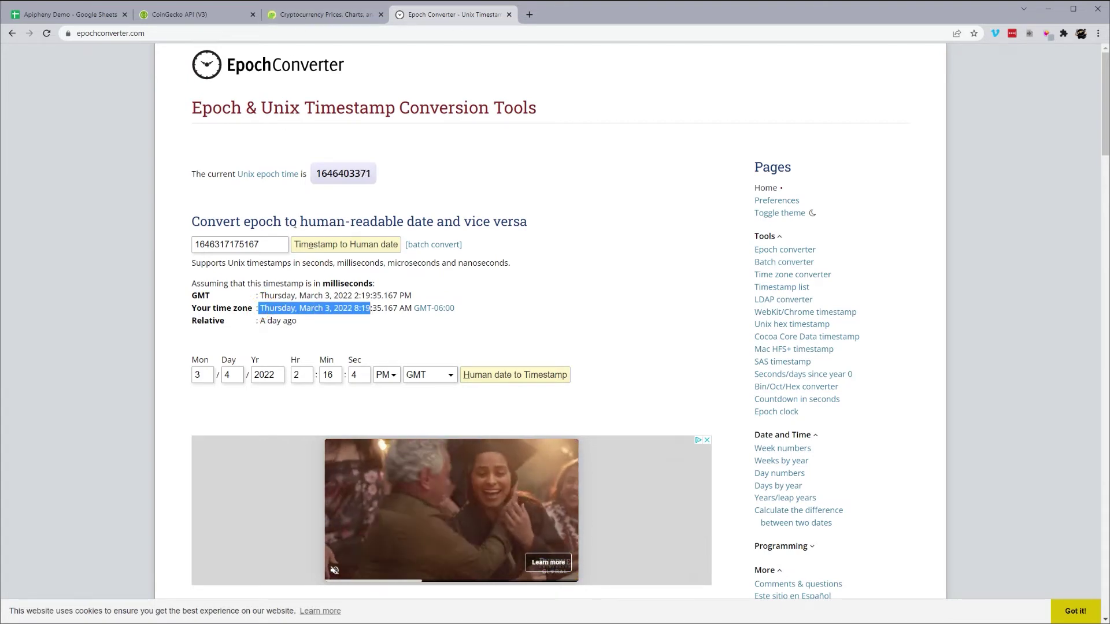
mouse_move(342, 168)
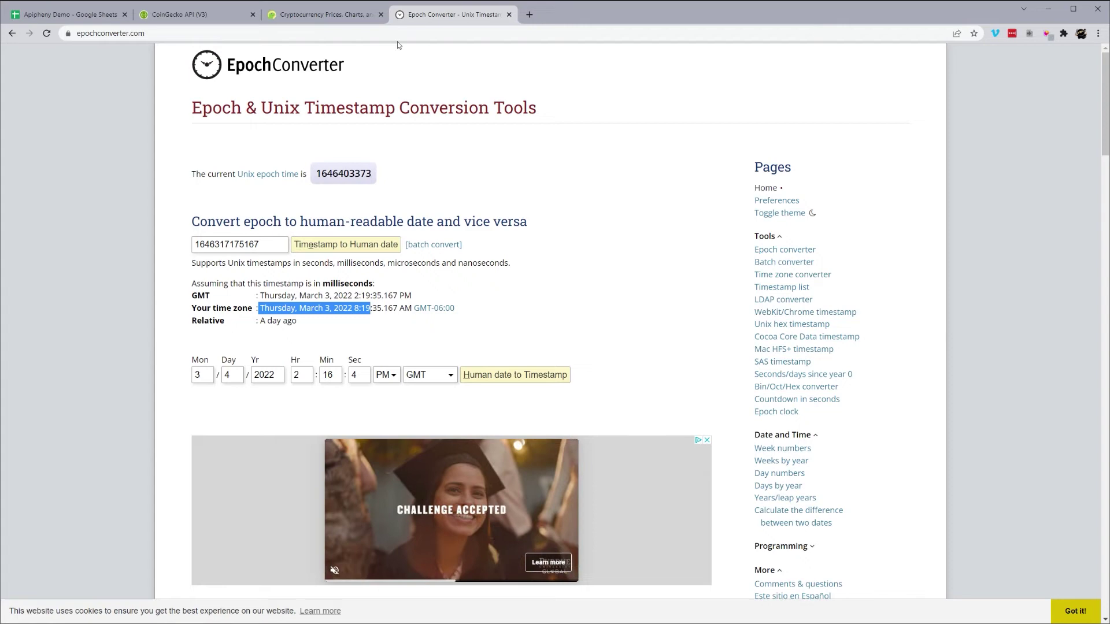
key(ctrl+w)
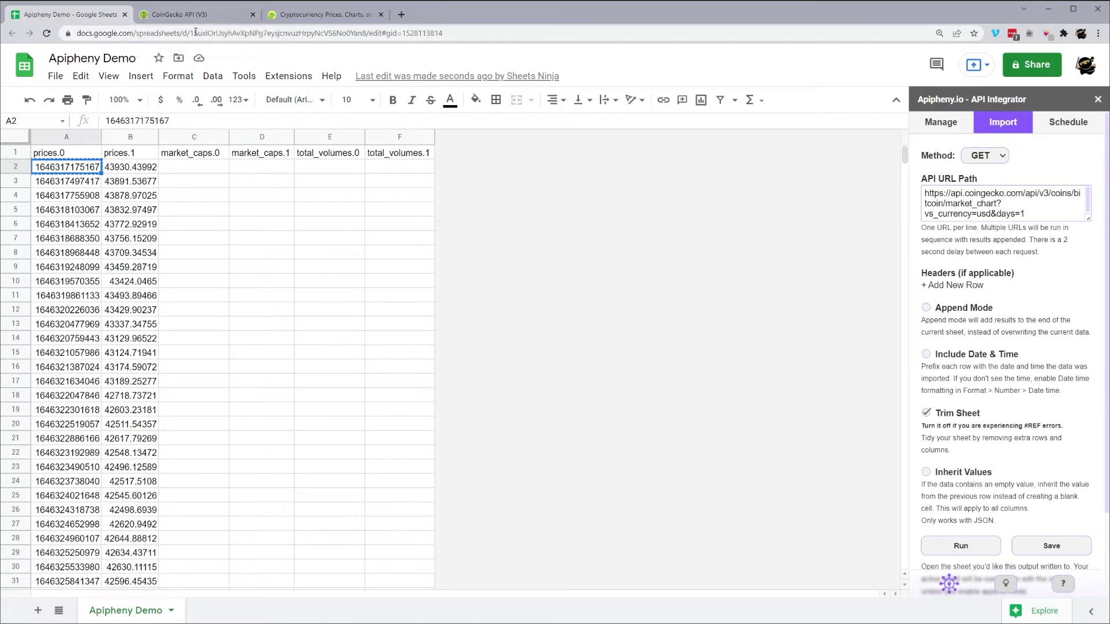
Cancel and collapse market_chart, then expand /coins/{id}/tickers and check its required id path parameter
click(199, 18)
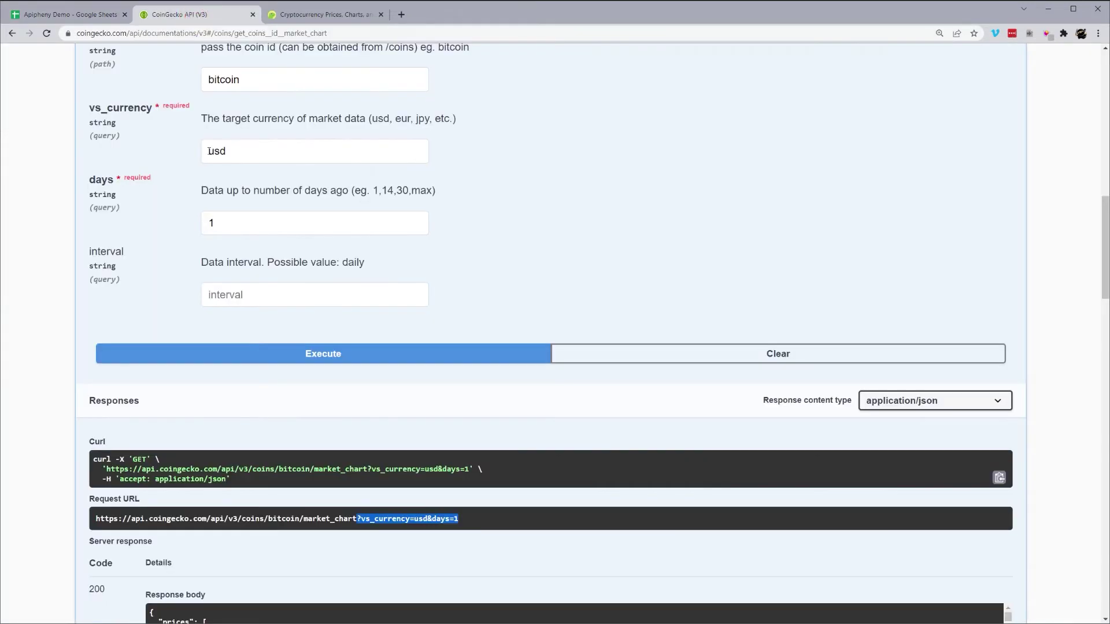
scroll(576, 244, up, 6)
click(977, 341)
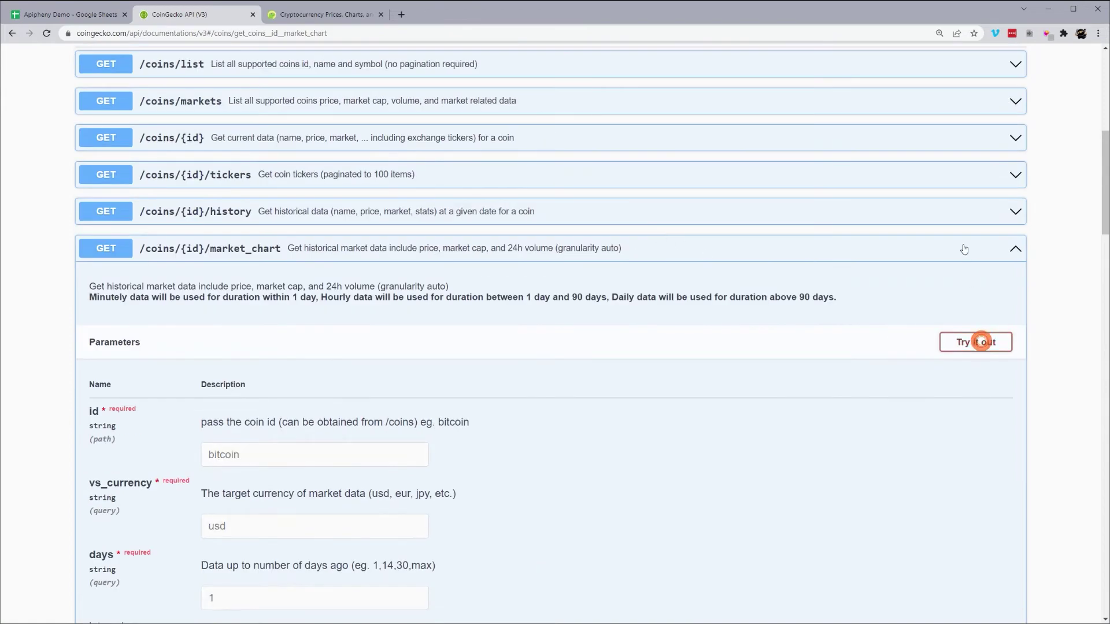
click(965, 249)
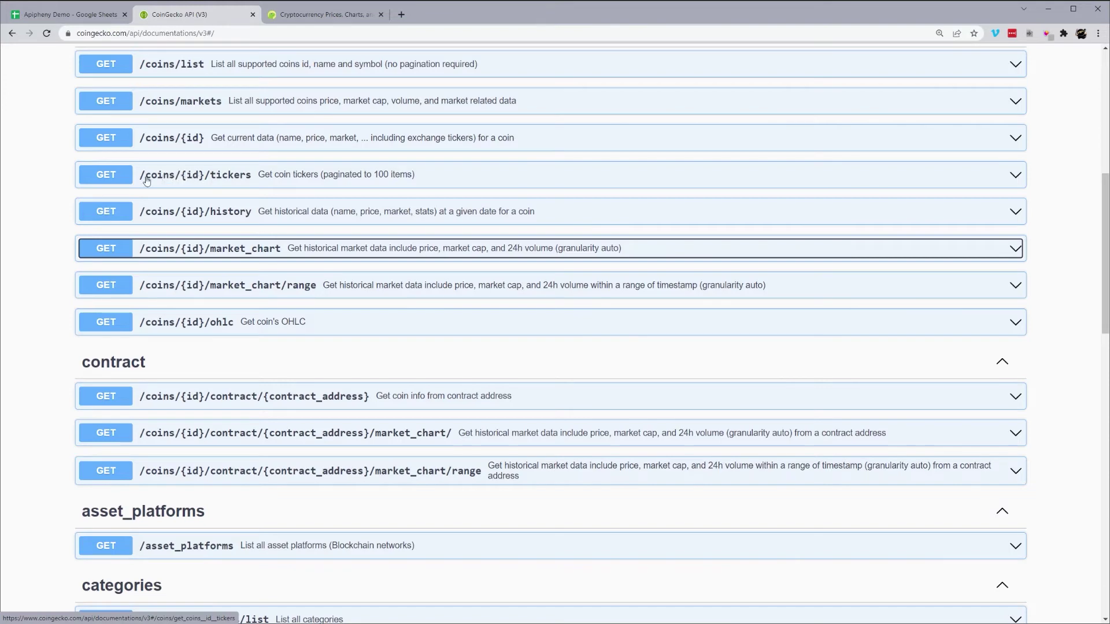
click(228, 180)
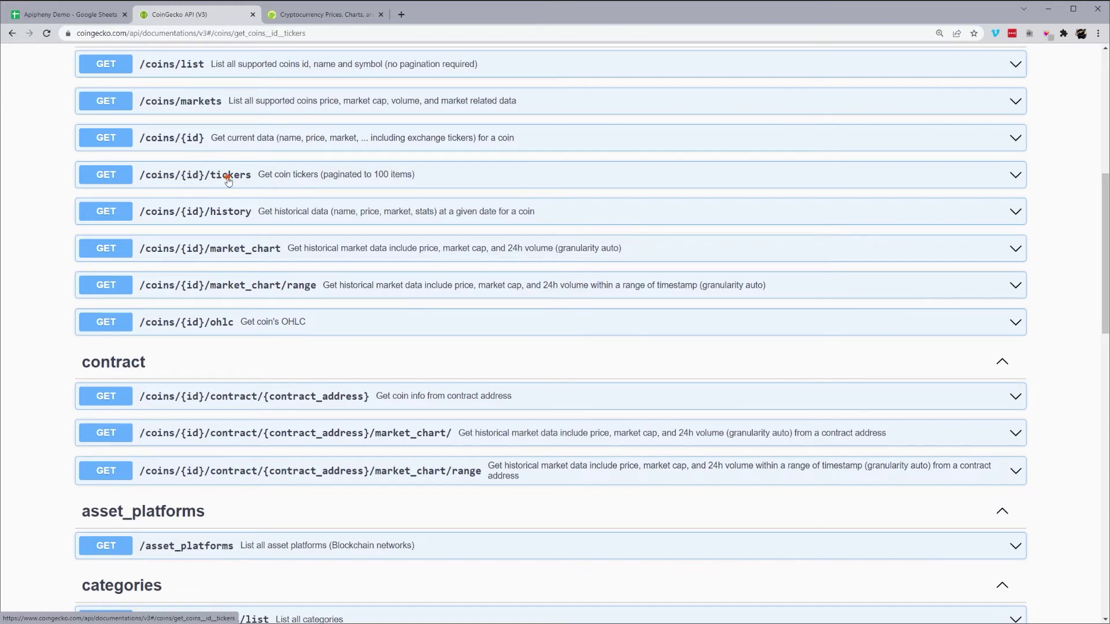
scroll(282, 201, down, 1)
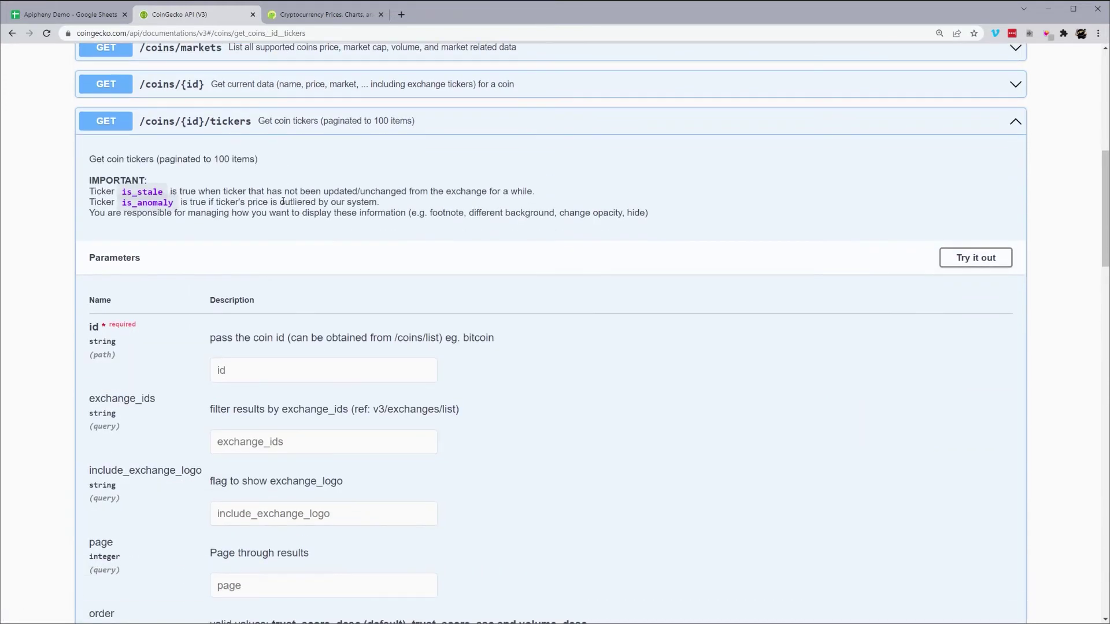
scroll(277, 226, down, 2)
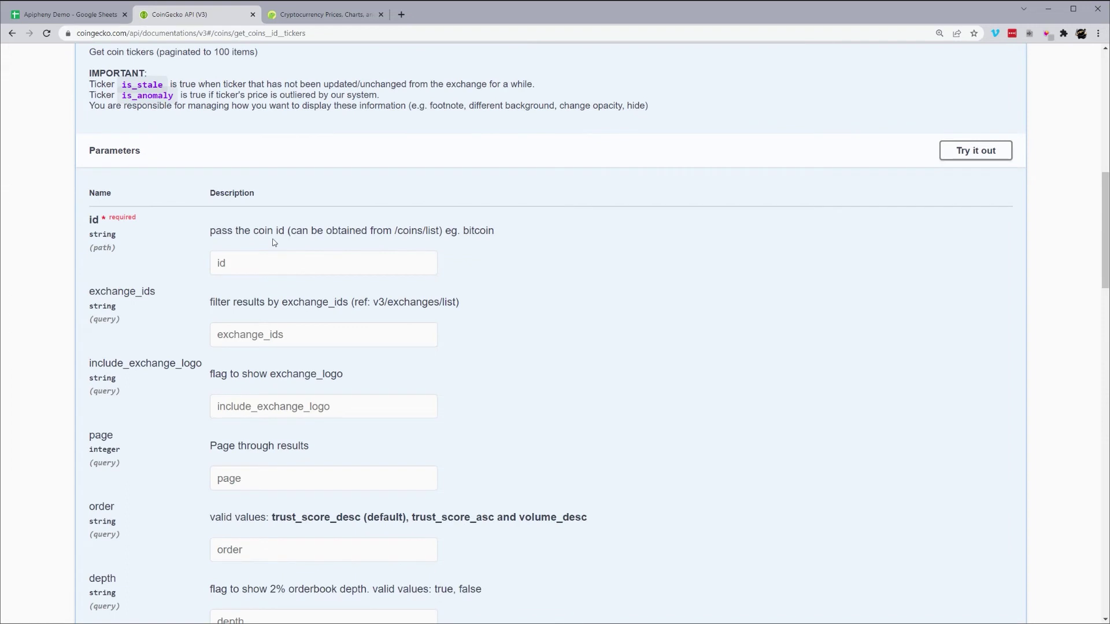
triple_click(104, 247)
click(123, 248)
drag(97, 247, 251, 268)
scroll(242, 208, up, 3)
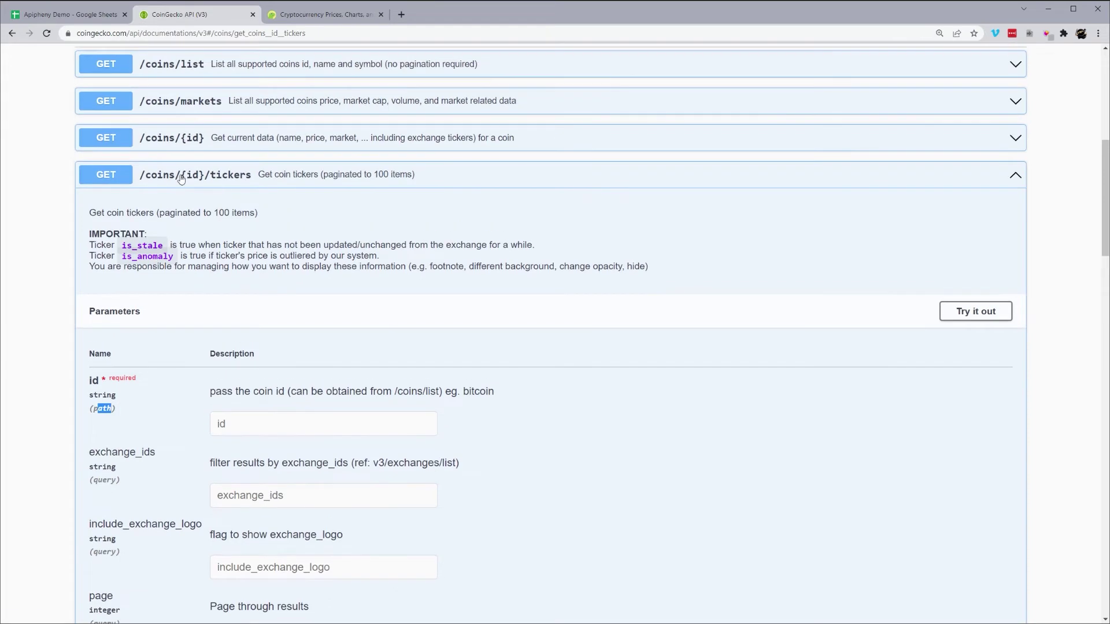
Replace market_chart with tickers in the URL path and run the bitcoin tickers import
click(77, 16)
click(1025, 214)
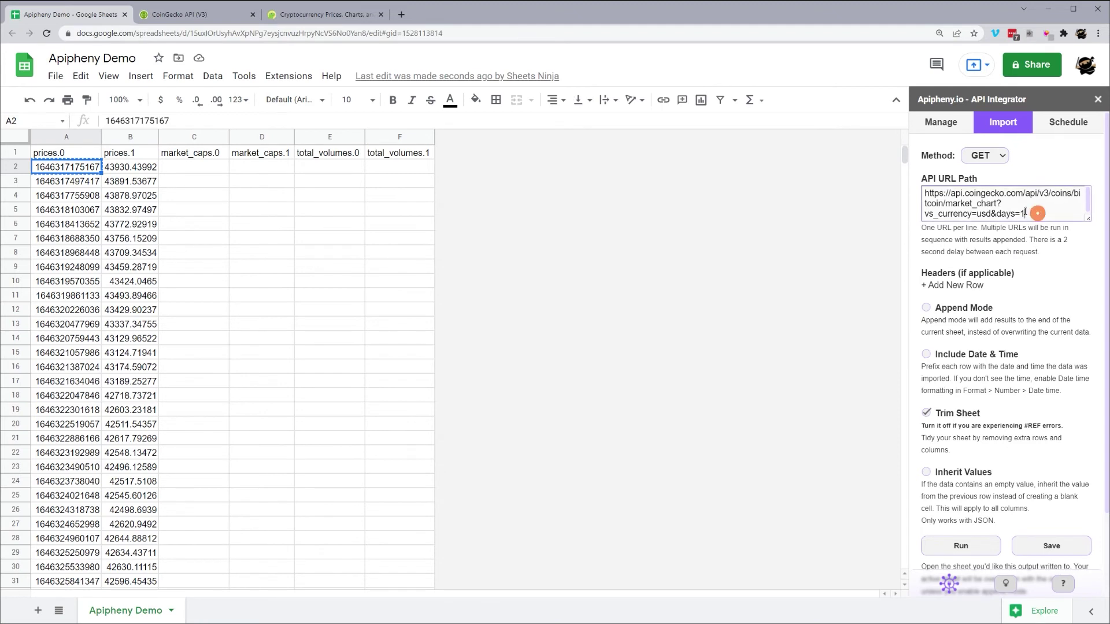
drag(1025, 214, 946, 203)
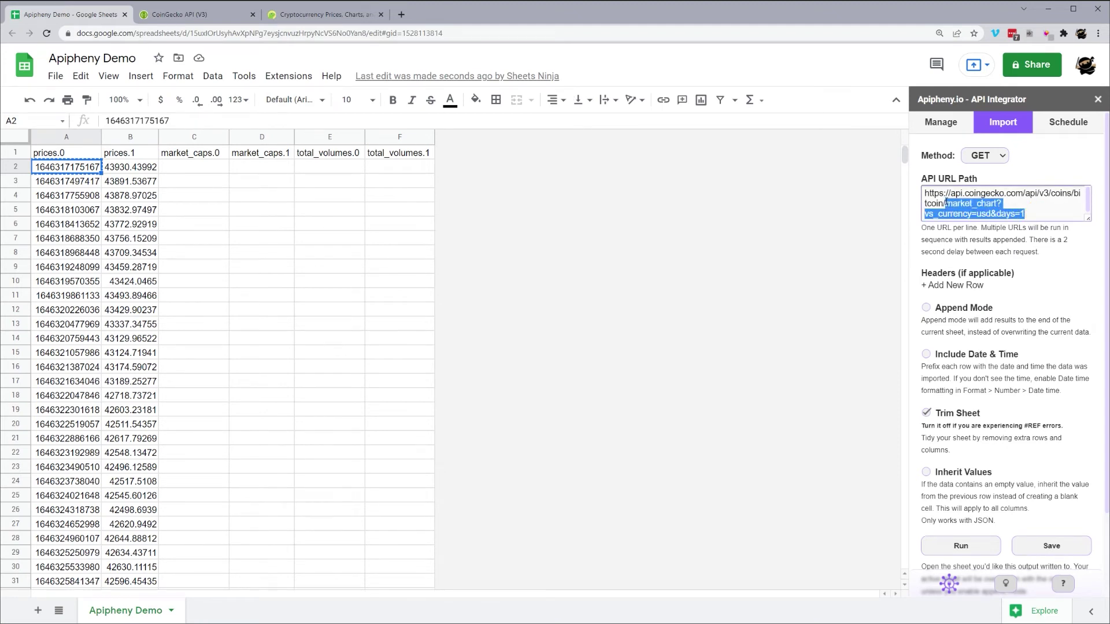
text(tic)
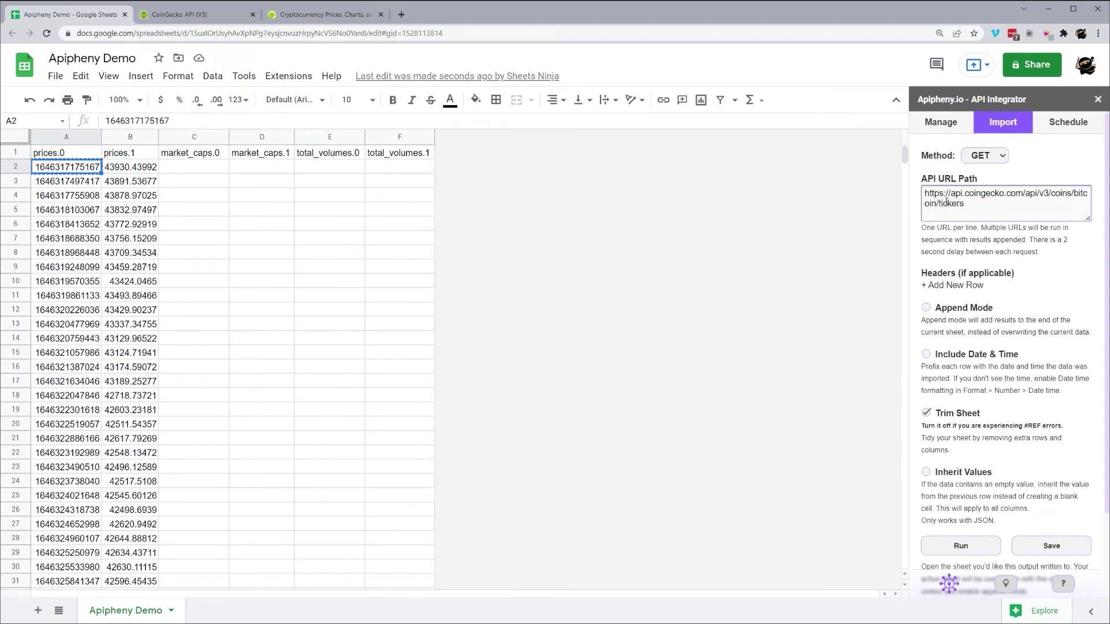
click(961, 546)
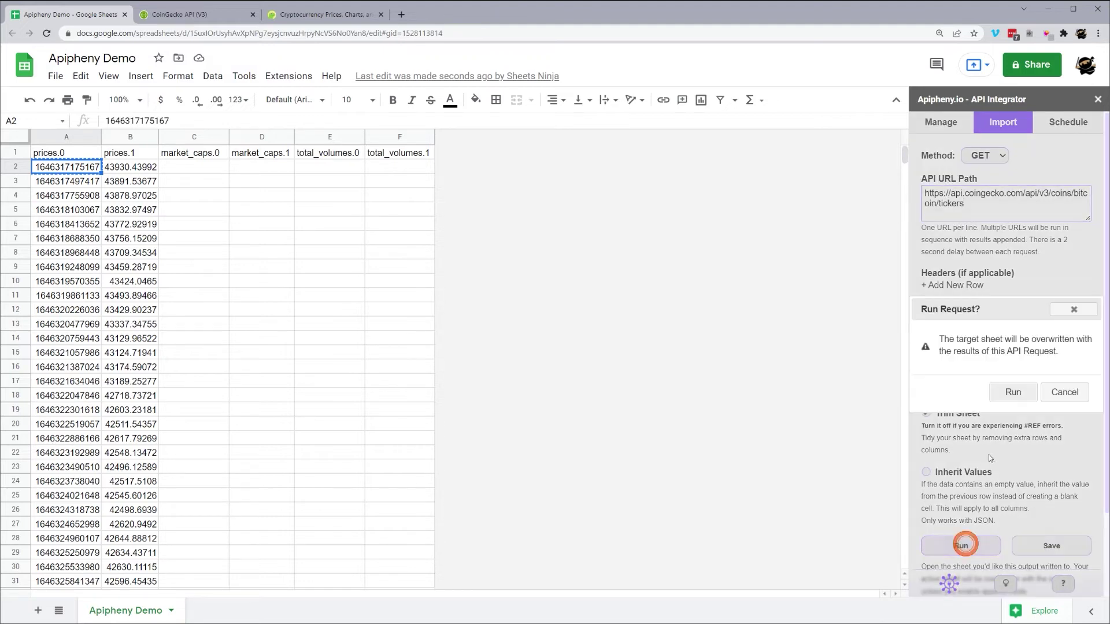
click(1008, 398)
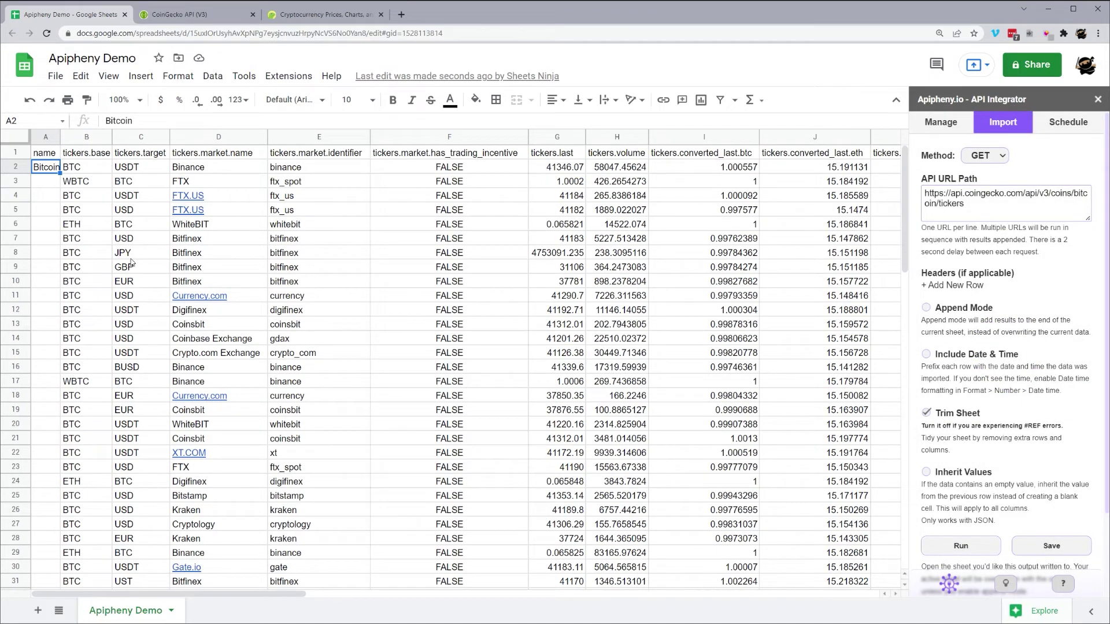
click(180, 18)
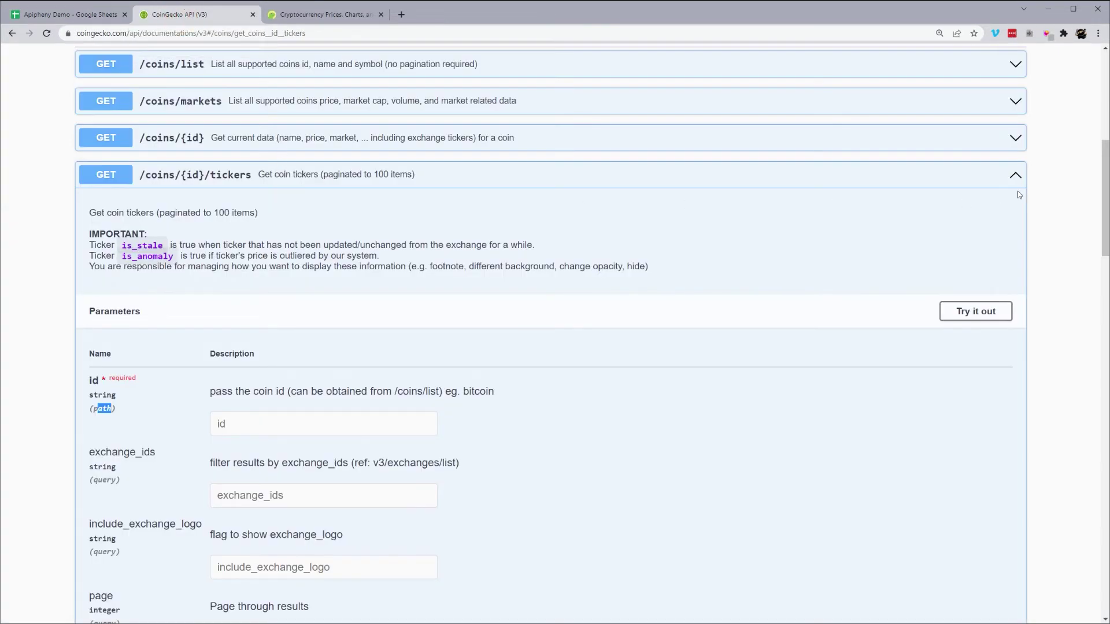
click(1015, 175)
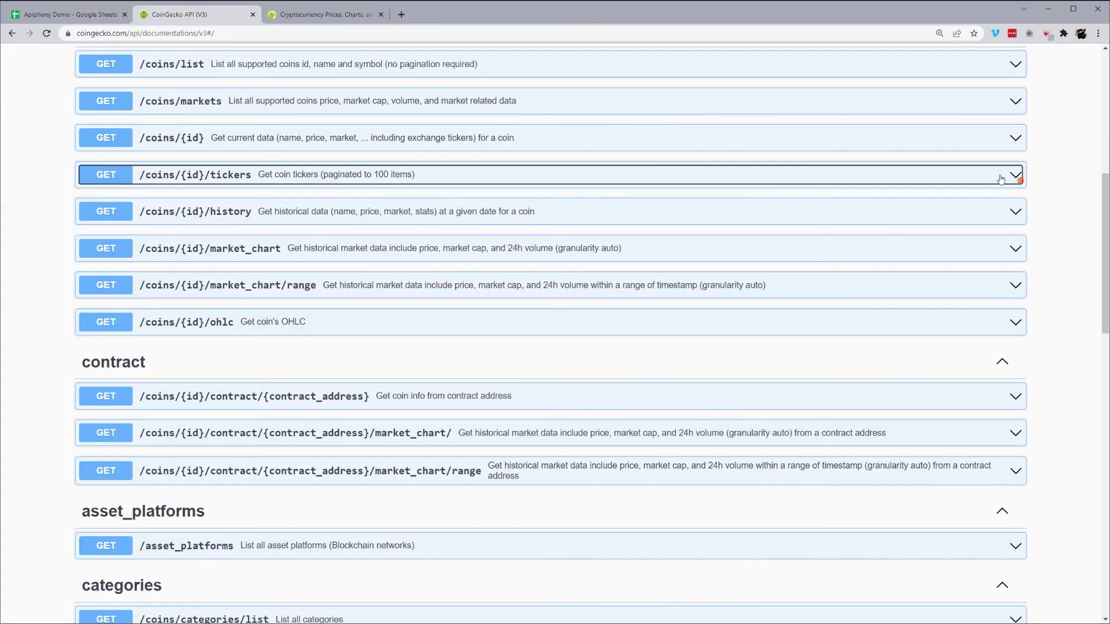
click(304, 289)
scroll(288, 305, down, 2)
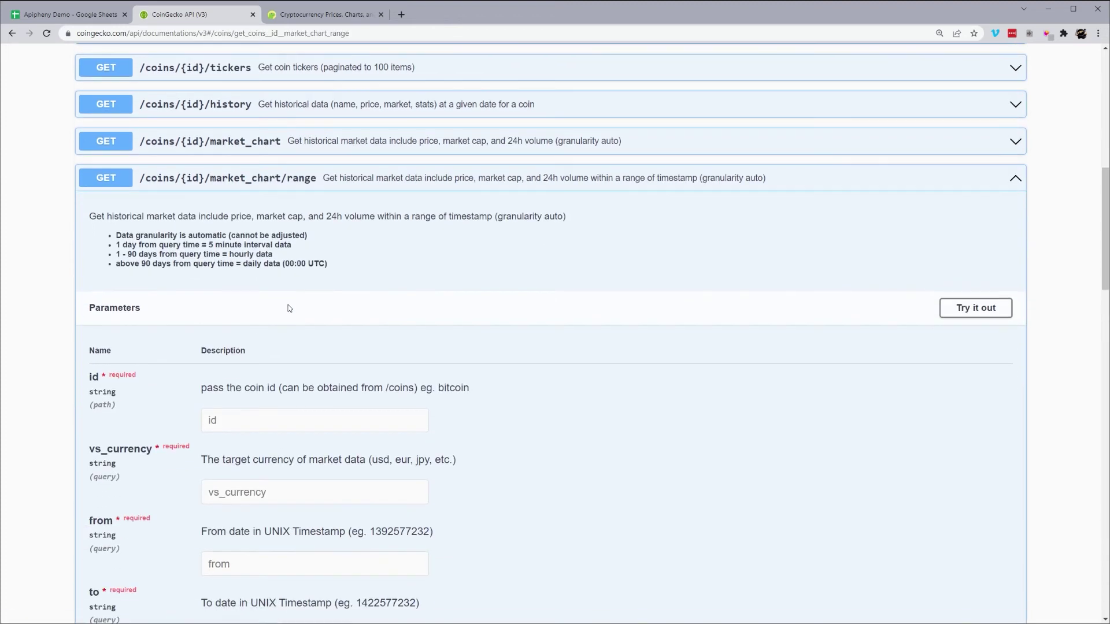
scroll(289, 307, down, 3)
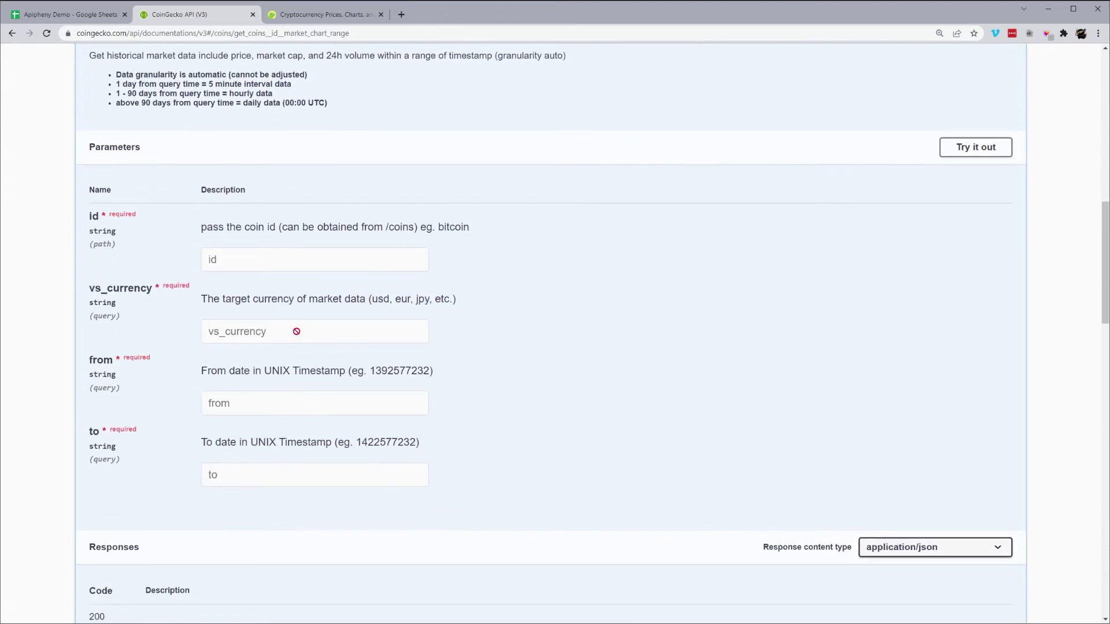
double_click(371, 370)
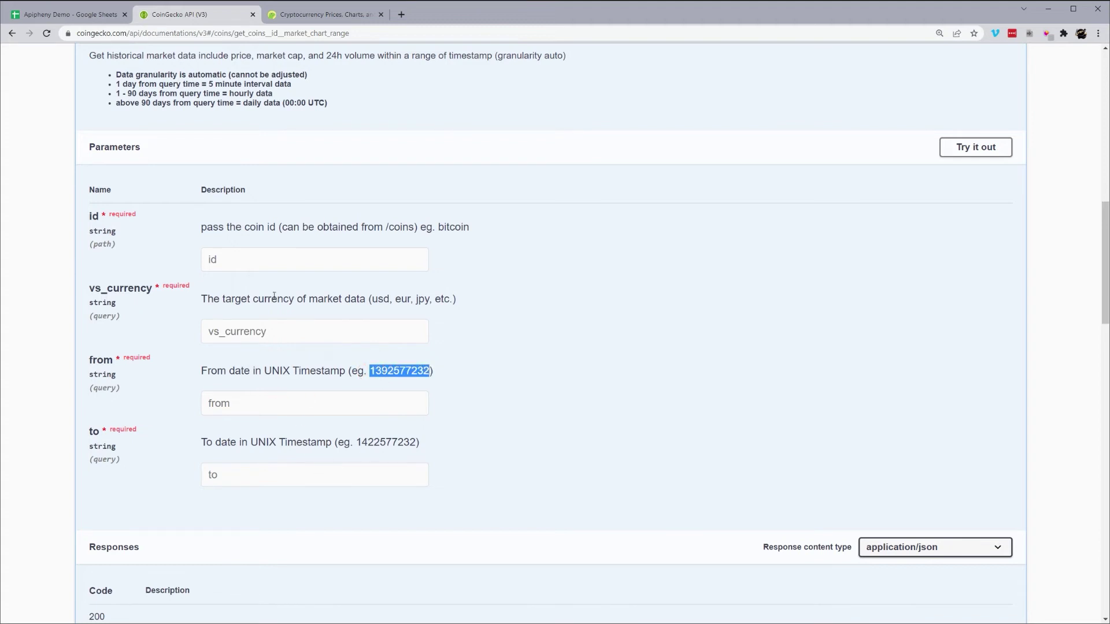
scroll(301, 312, up, 1)
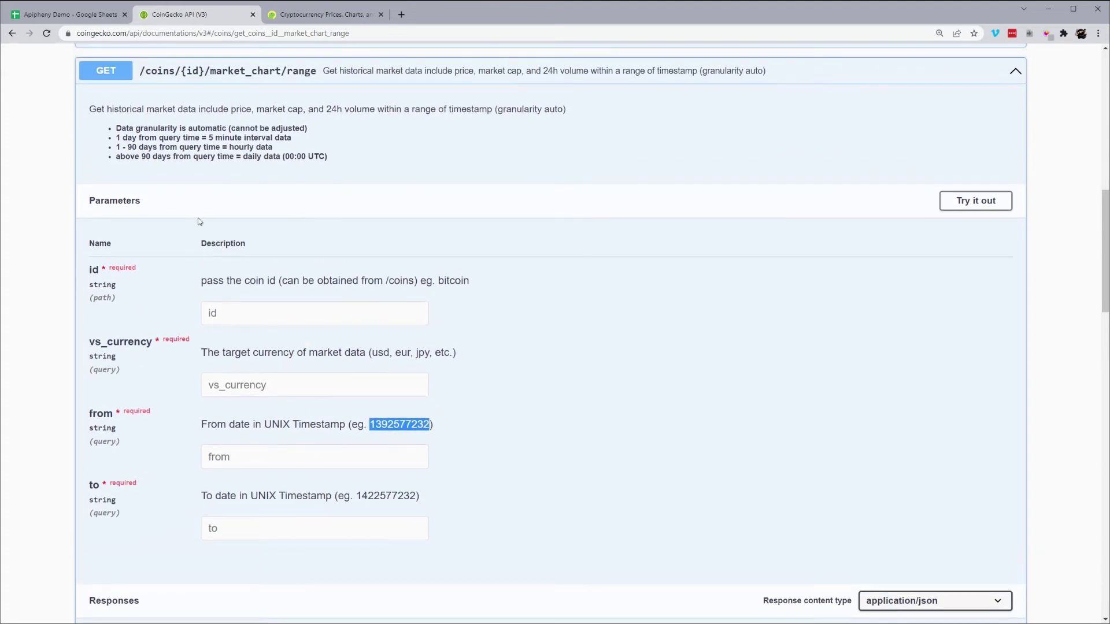
scroll(221, 231, up, 2)
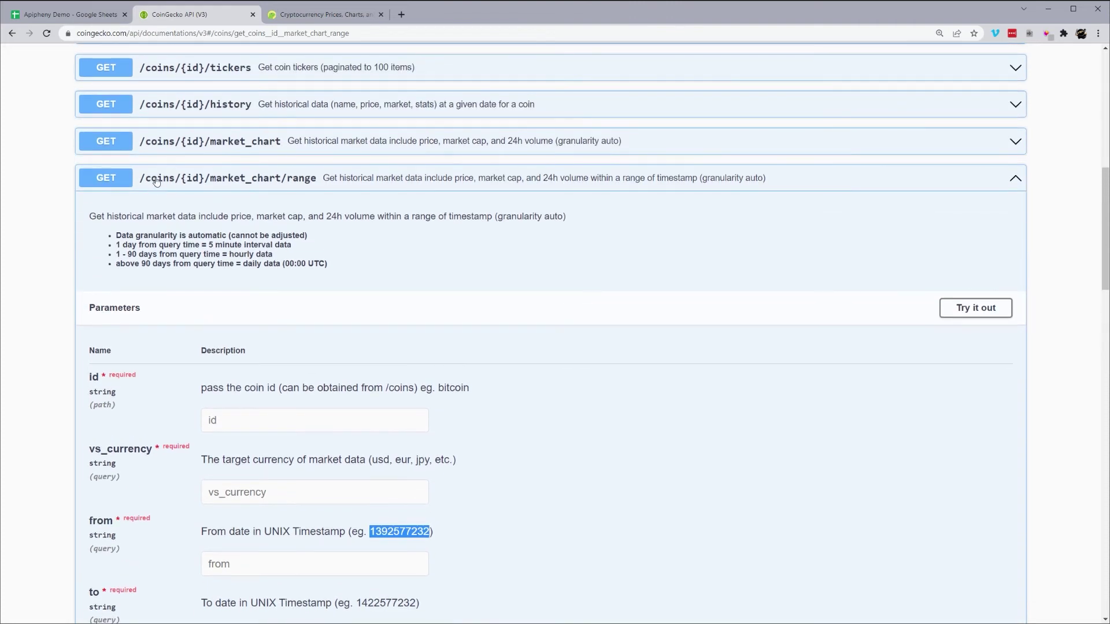
drag(117, 405, 90, 412)
click(97, 409)
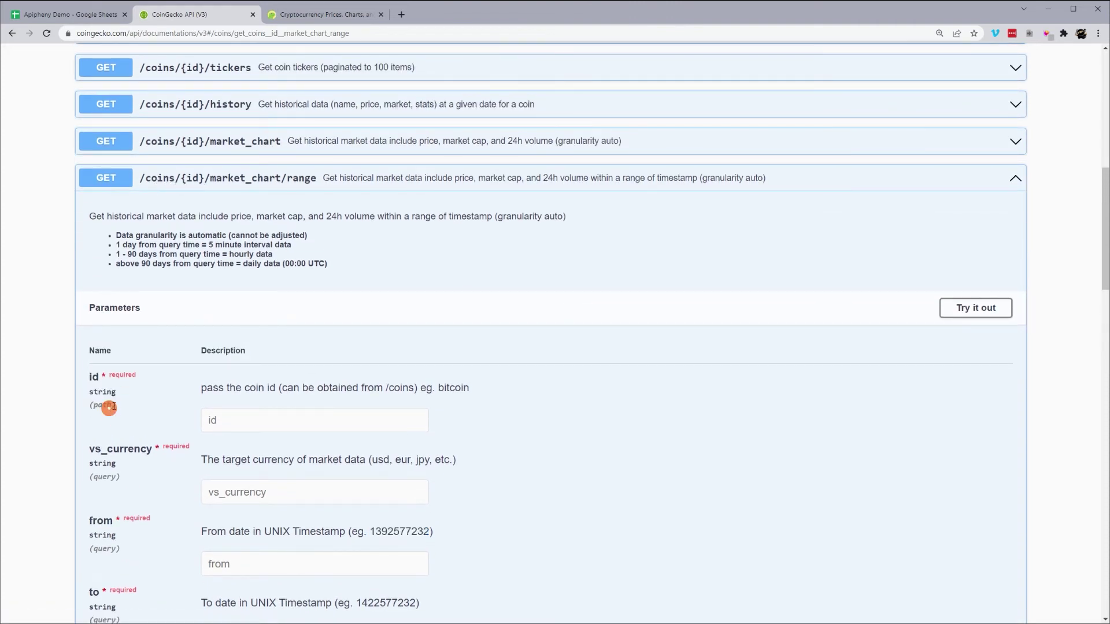
scroll(118, 491, down, 1)
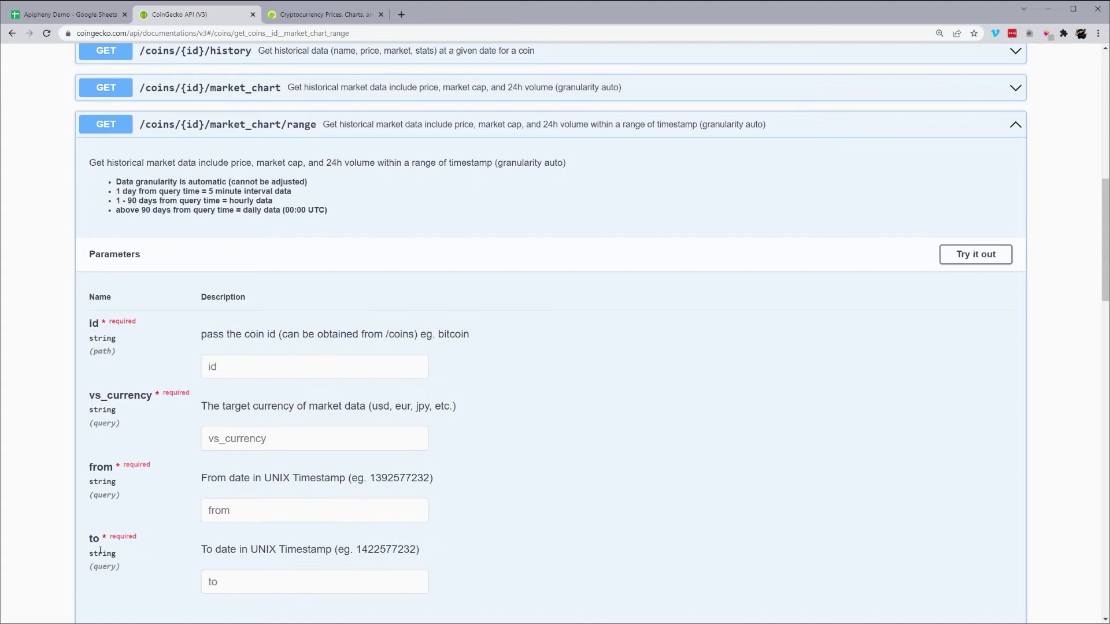
scroll(333, 494, down, 1)
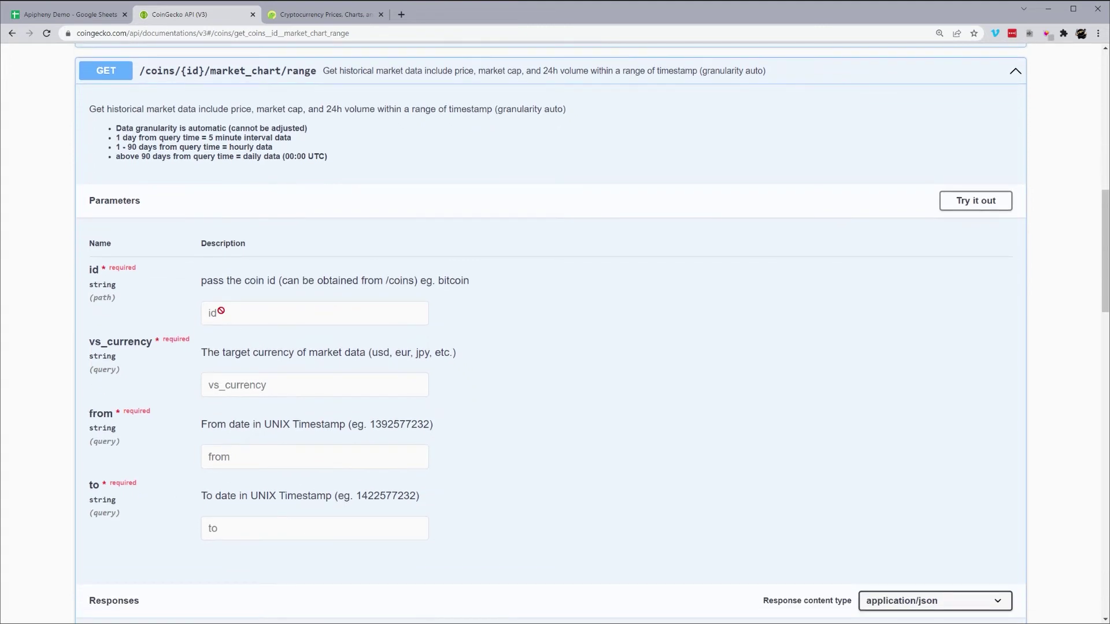
click(971, 202)
click(242, 319)
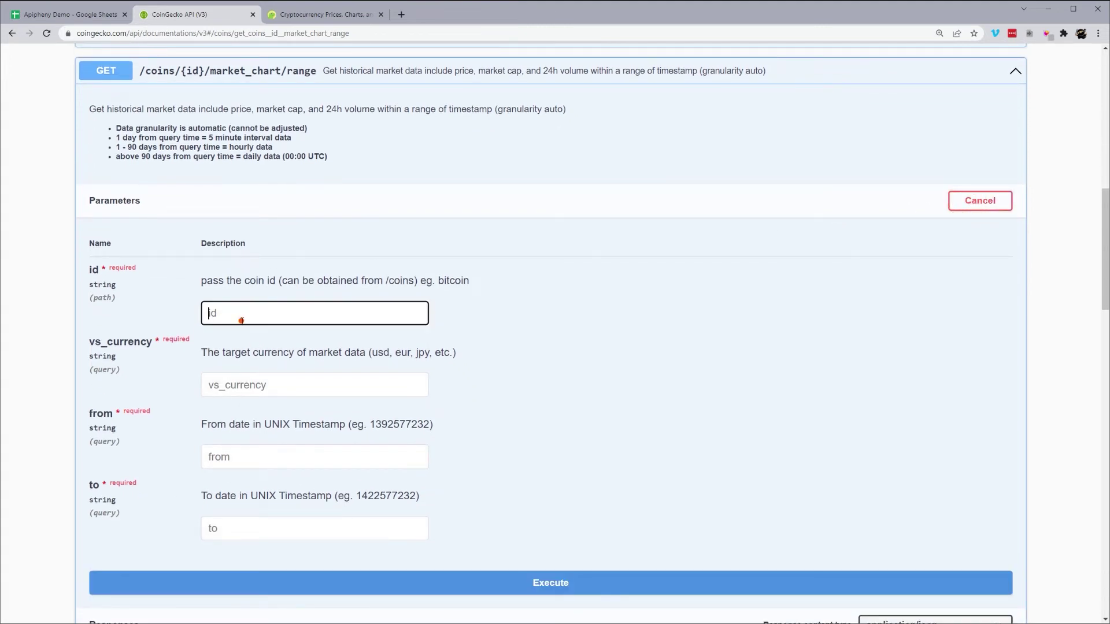
text(bitcoin)
key(Tab)
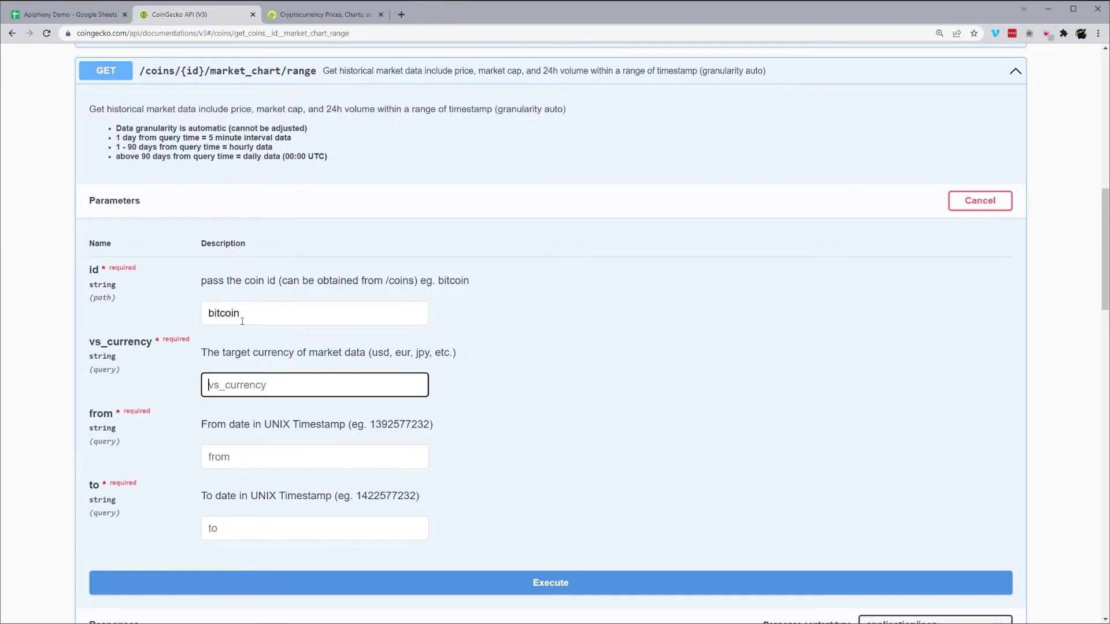
text(usd)
drag(370, 425, 430, 424)
key(ctrl+c)
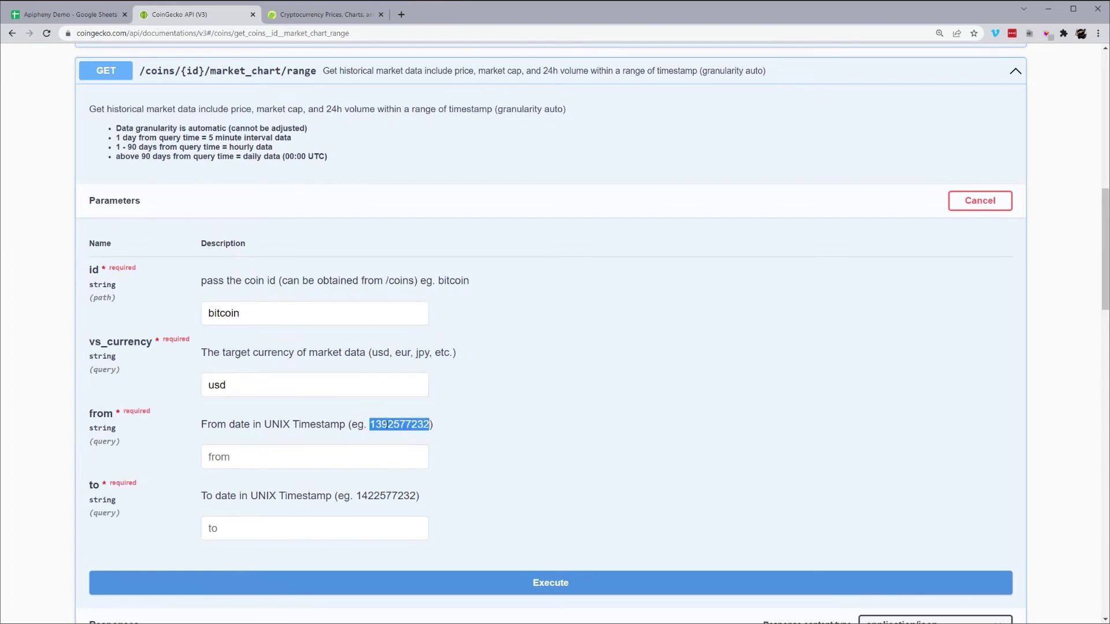
click(235, 457)
key(ctrl+v)
drag(356, 496, 418, 497)
click(222, 531)
key(ctrl+v)
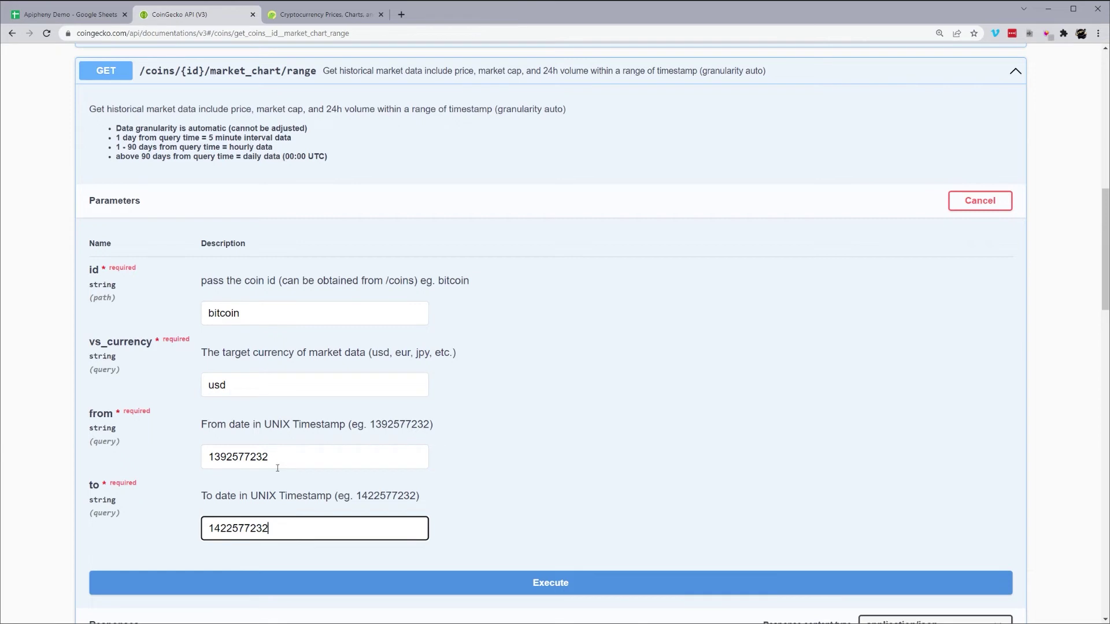
Execute the range request and select its full Request URL
scroll(286, 426, down, 2)
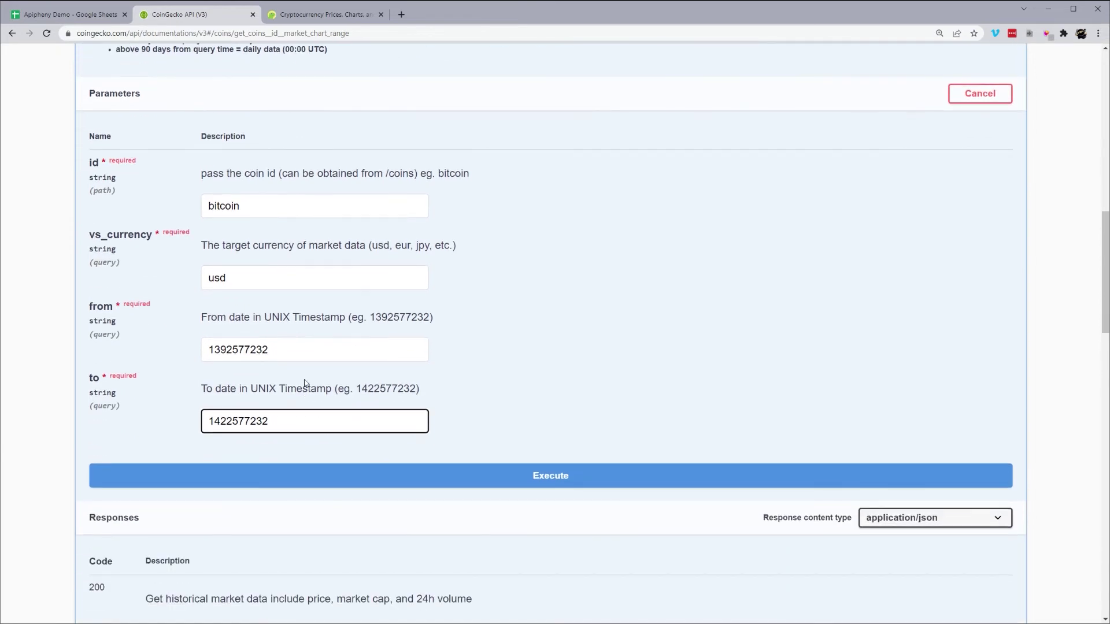
click(523, 473)
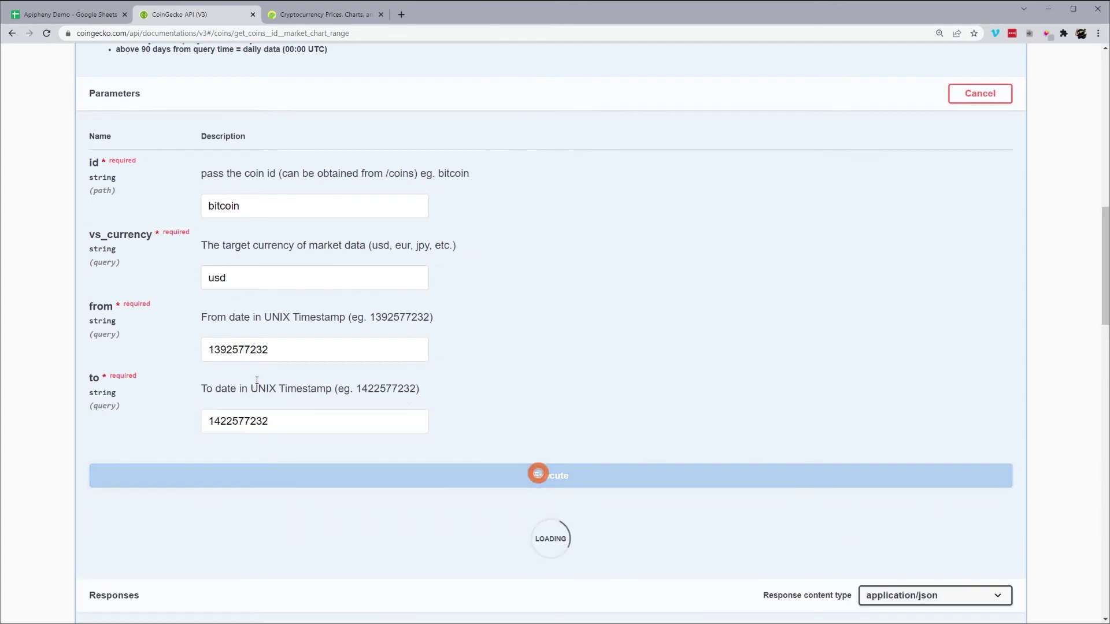
scroll(337, 409, down, 3)
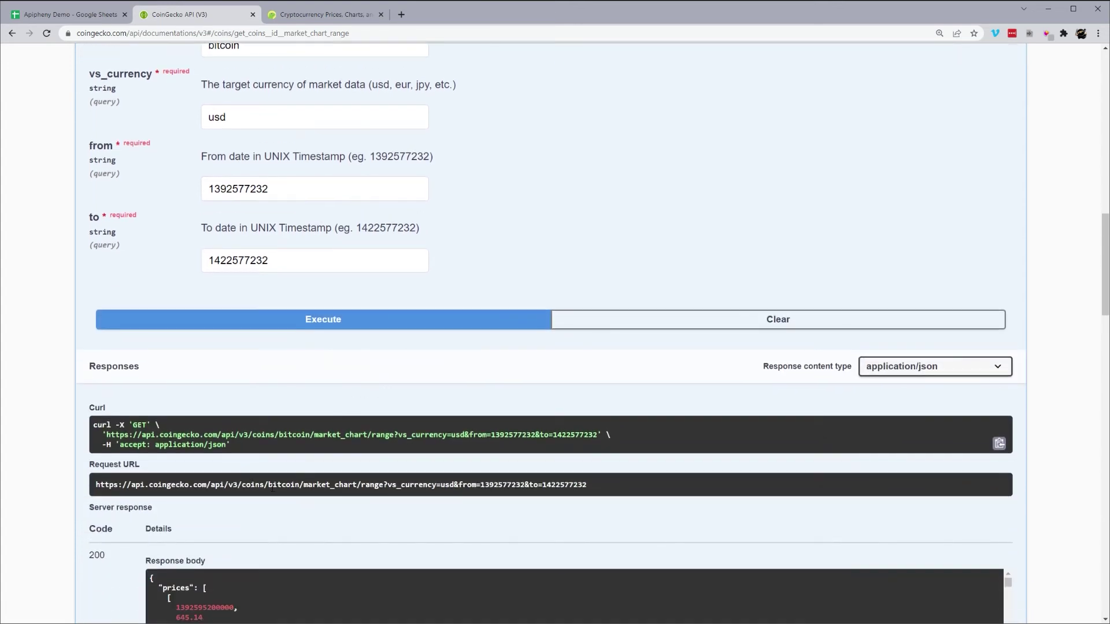
drag(598, 489, 94, 485)
key(ctrl+c)
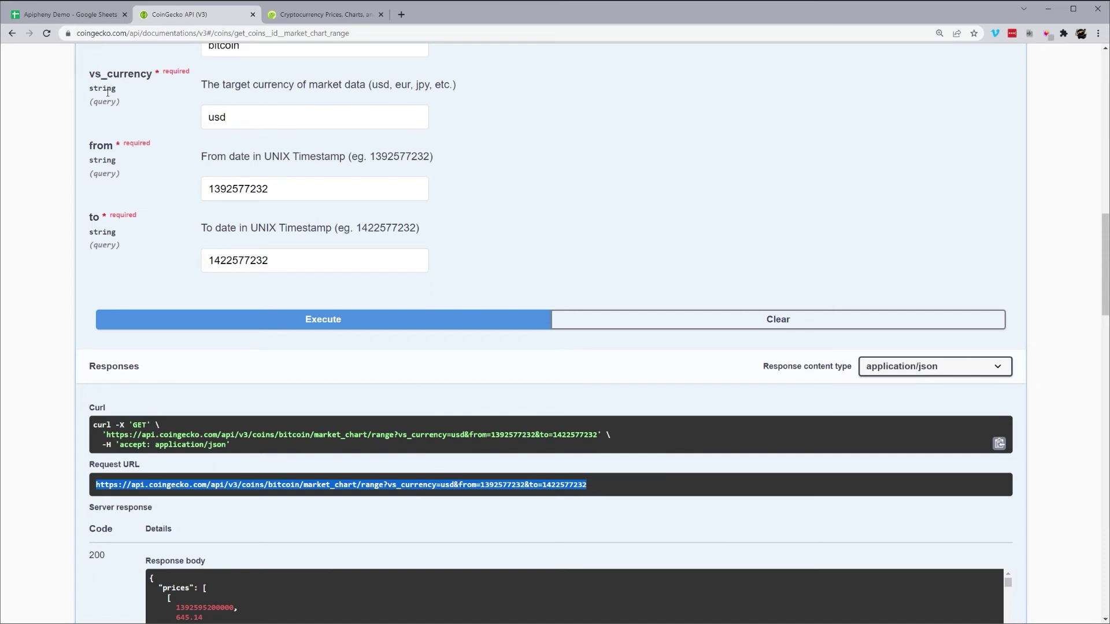
Replace the tickers import with the bitcoin market_chart/range URL, yielding prices from 645.14 USD
click(74, 15)
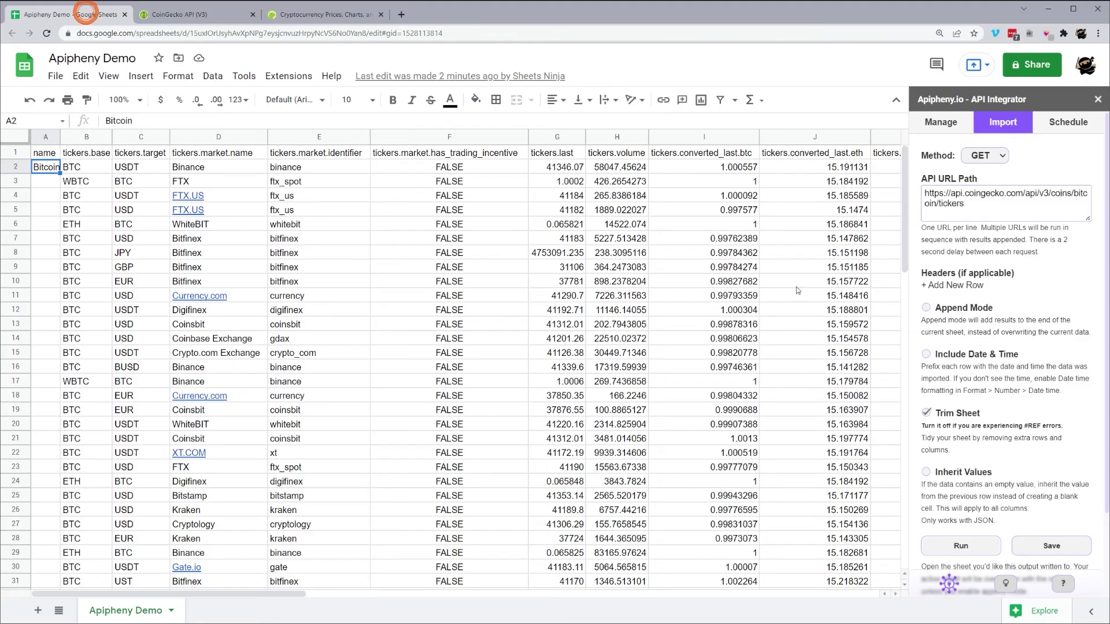
click(974, 209)
key(ctrl+a)
key(ctrl+v)
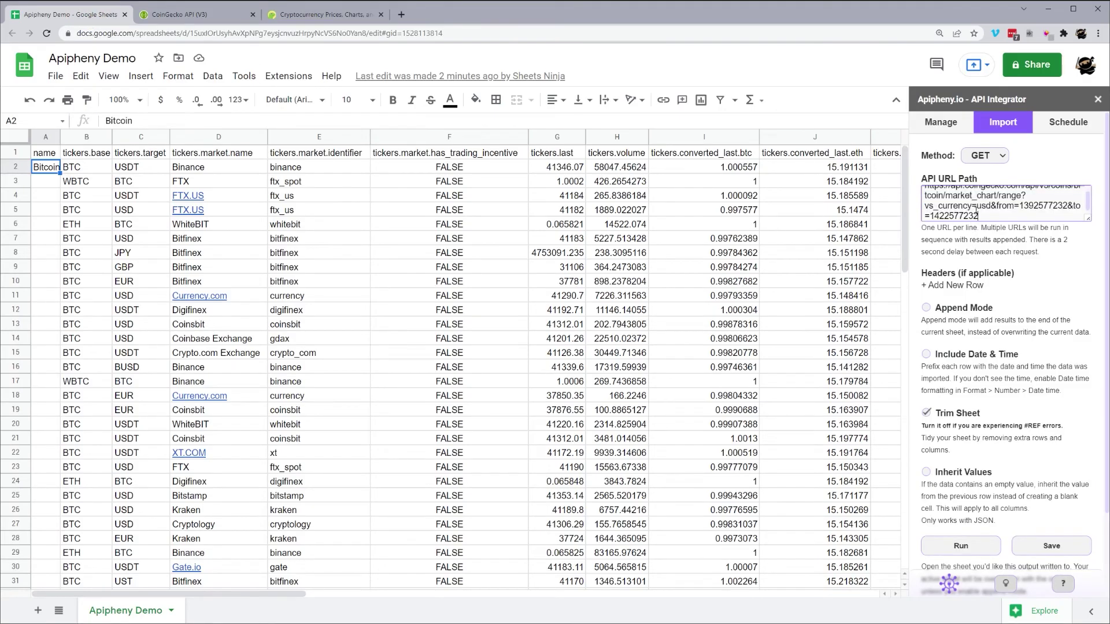
scroll(966, 216, up, 1)
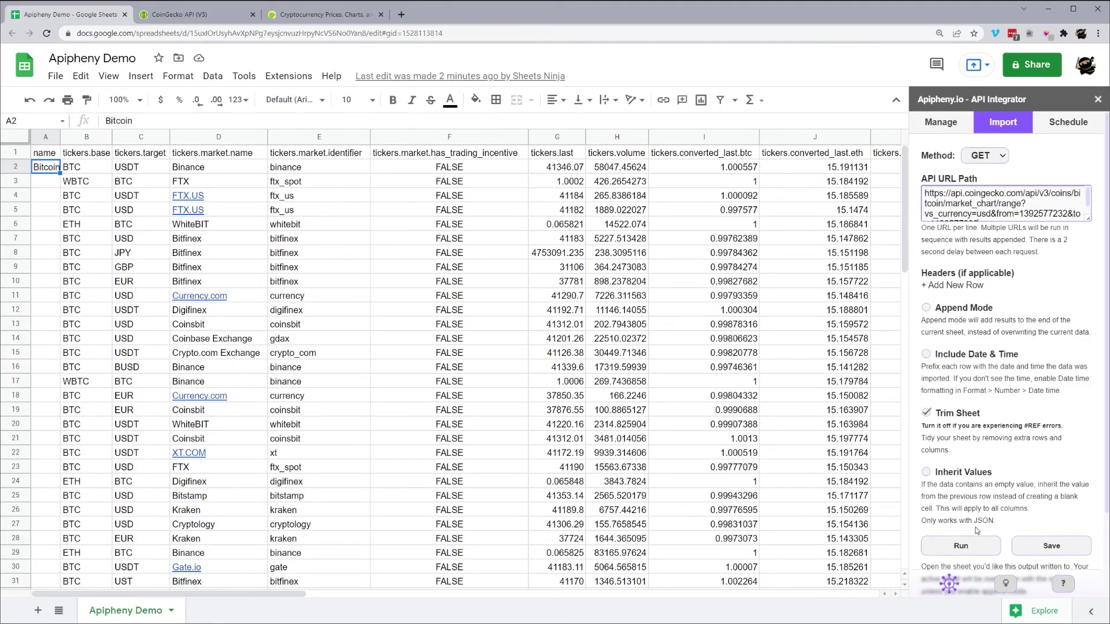
click(971, 548)
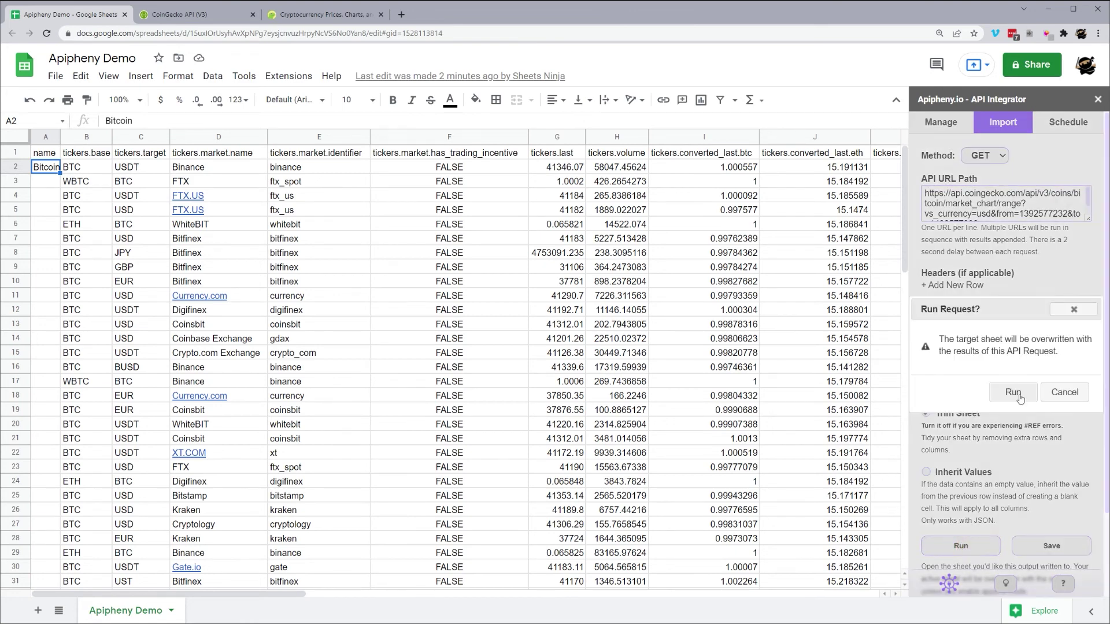
click(1019, 397)
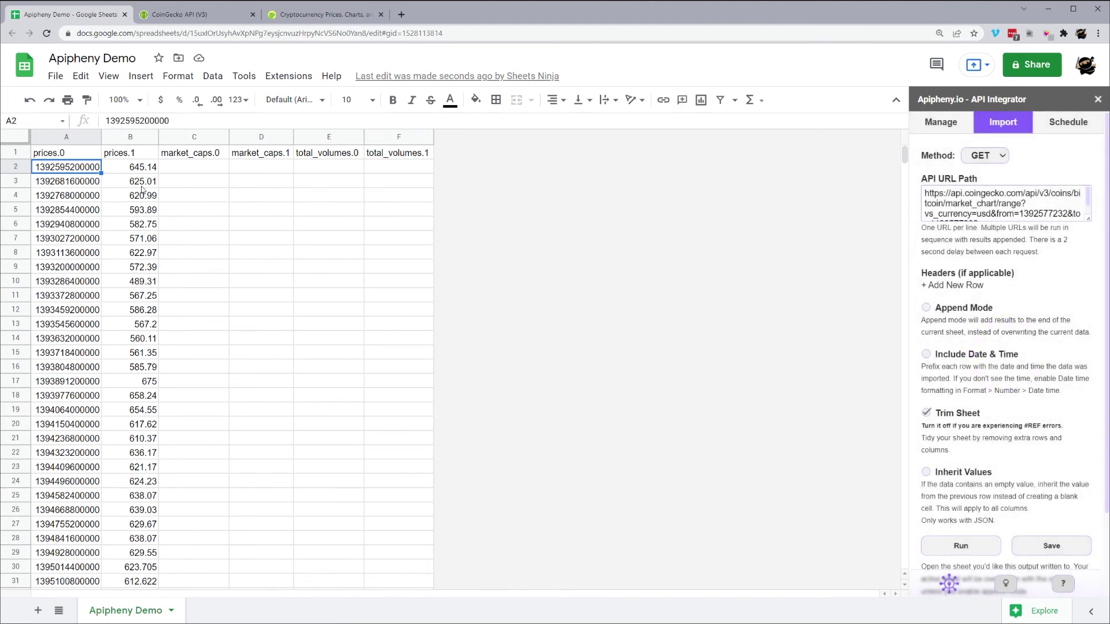
scroll(137, 202, down, 18)
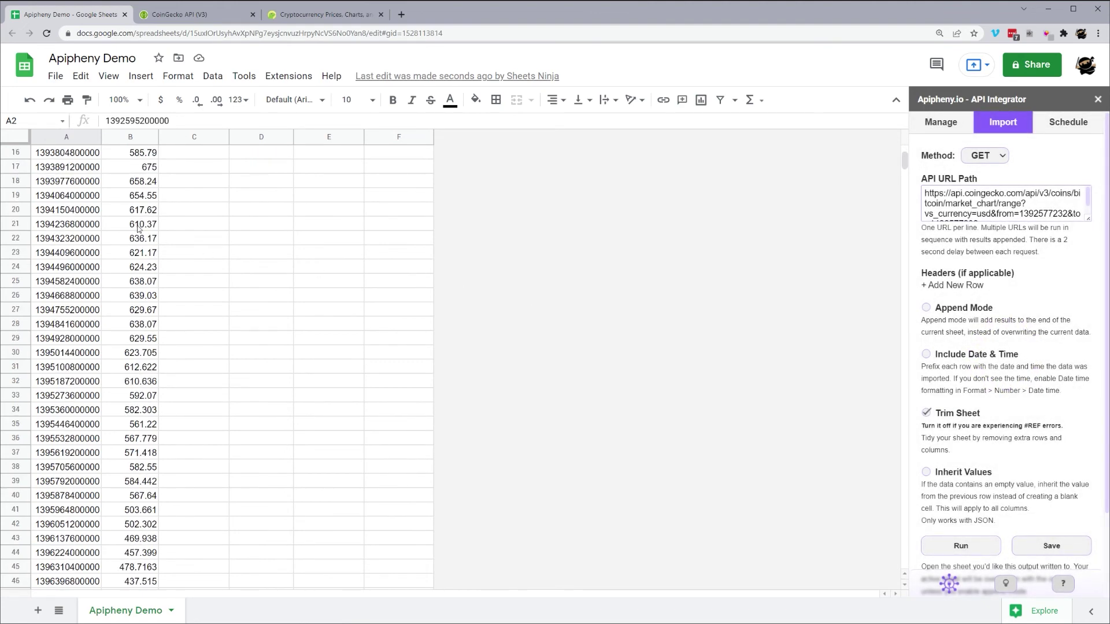
scroll(143, 239, up, 18)
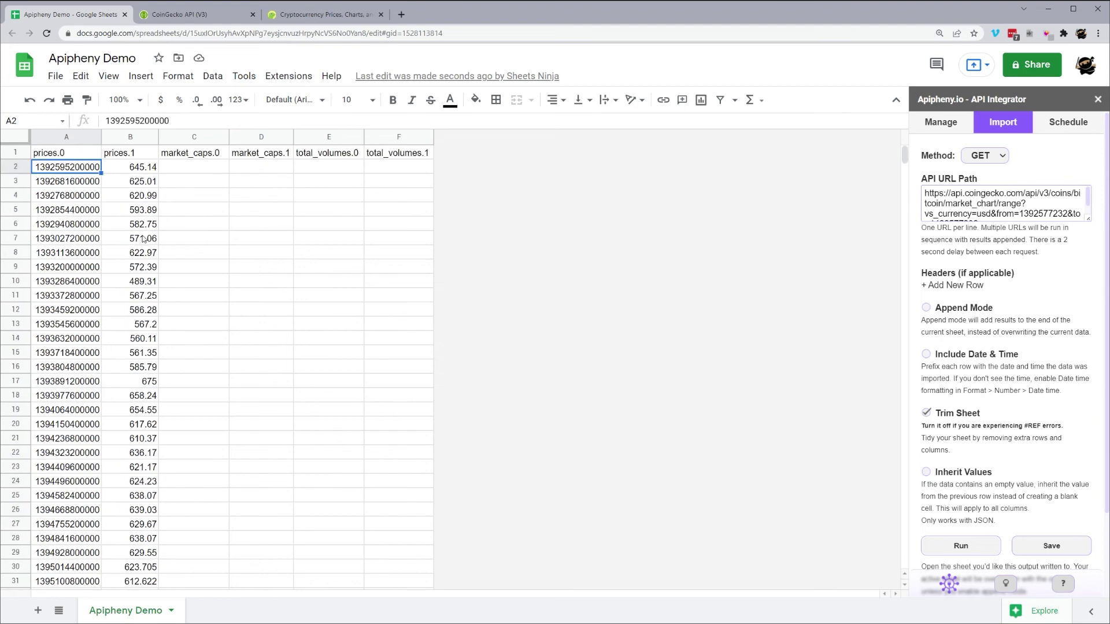
In the CoinGecko docs, collapse market_chart/range and expand the /simple/price endpoint
click(212, 16)
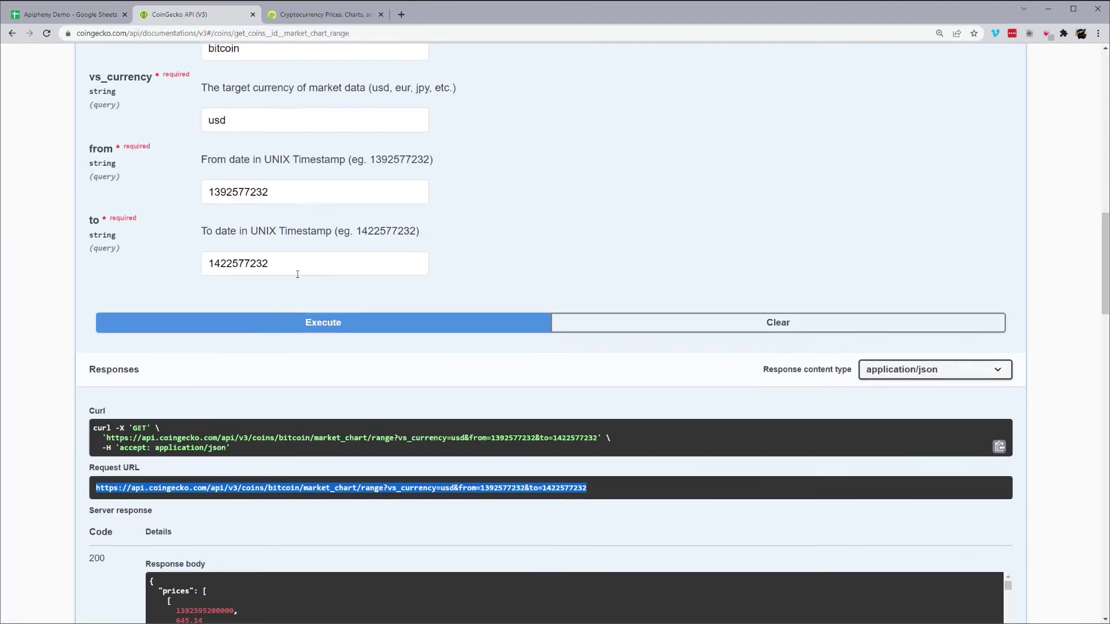
scroll(305, 236, up, 8)
click(255, 286)
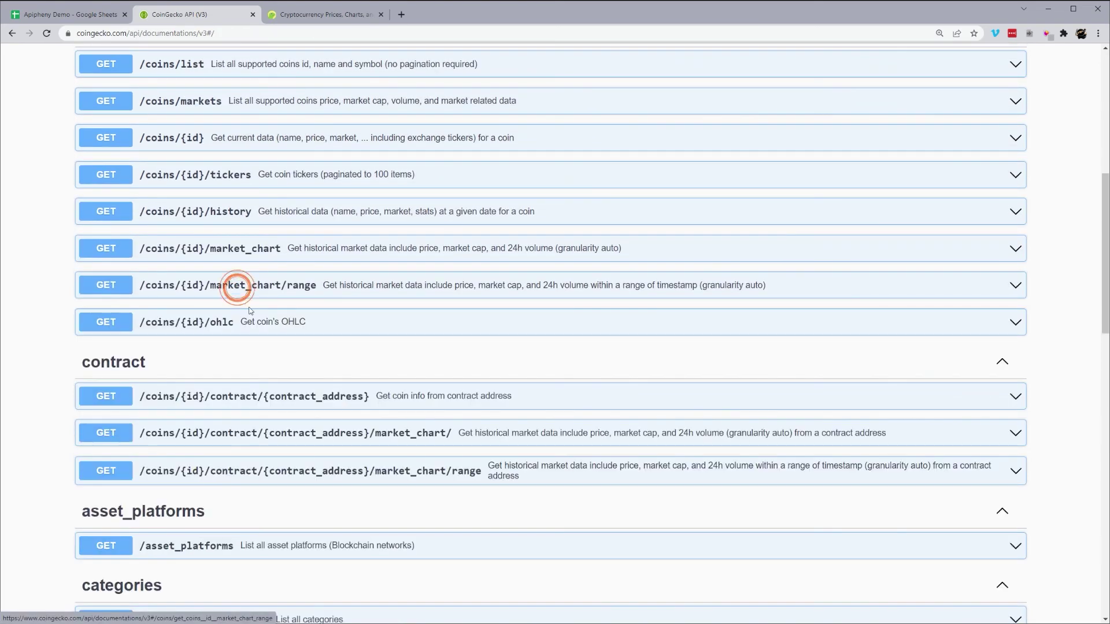
scroll(256, 318, up, 3)
scroll(256, 318, up, 1)
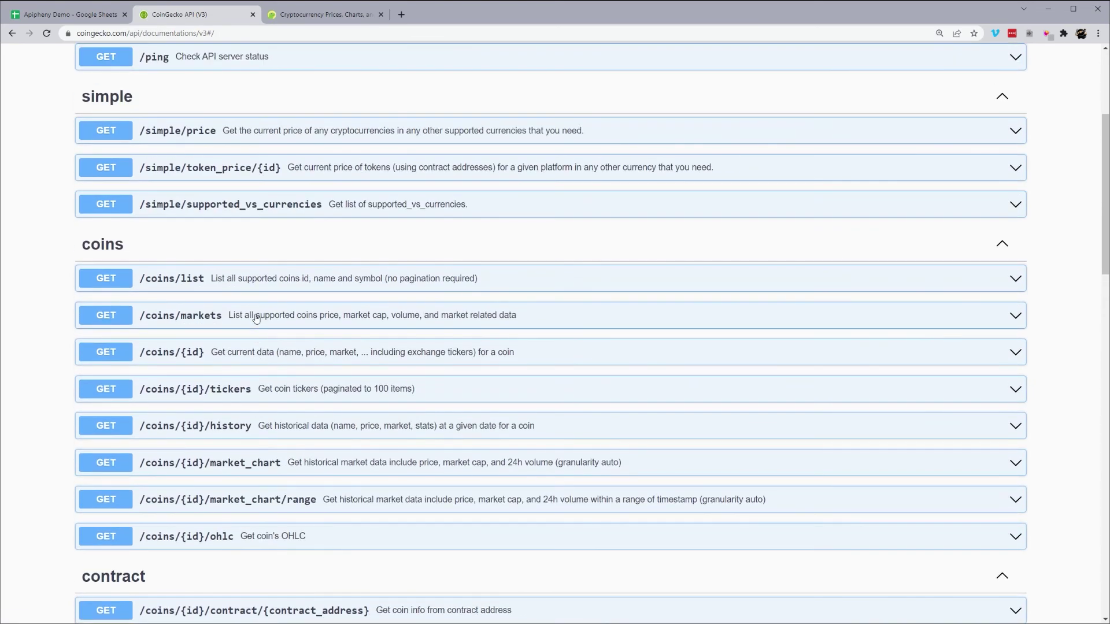
click(203, 134)
Enable Try it out for /simple/price with ids 'bitcoin' and vs_currencies 'usd'
scroll(287, 216, down, 1)
click(977, 105)
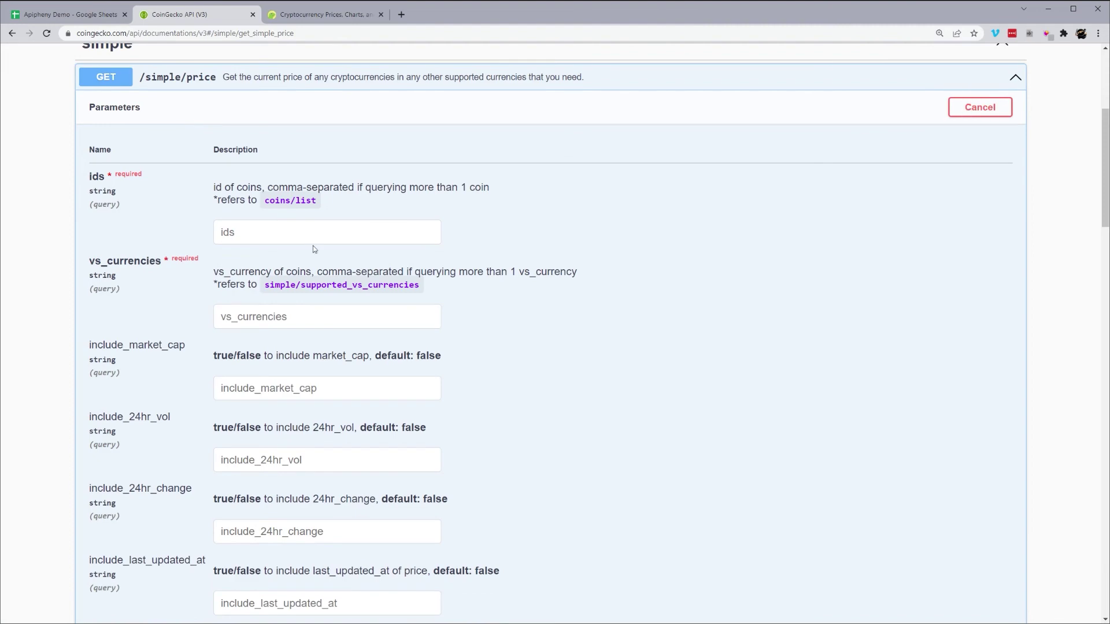
scroll(314, 245, down, 5)
scroll(304, 238, up, 5)
click(241, 179)
text(bitcoin)
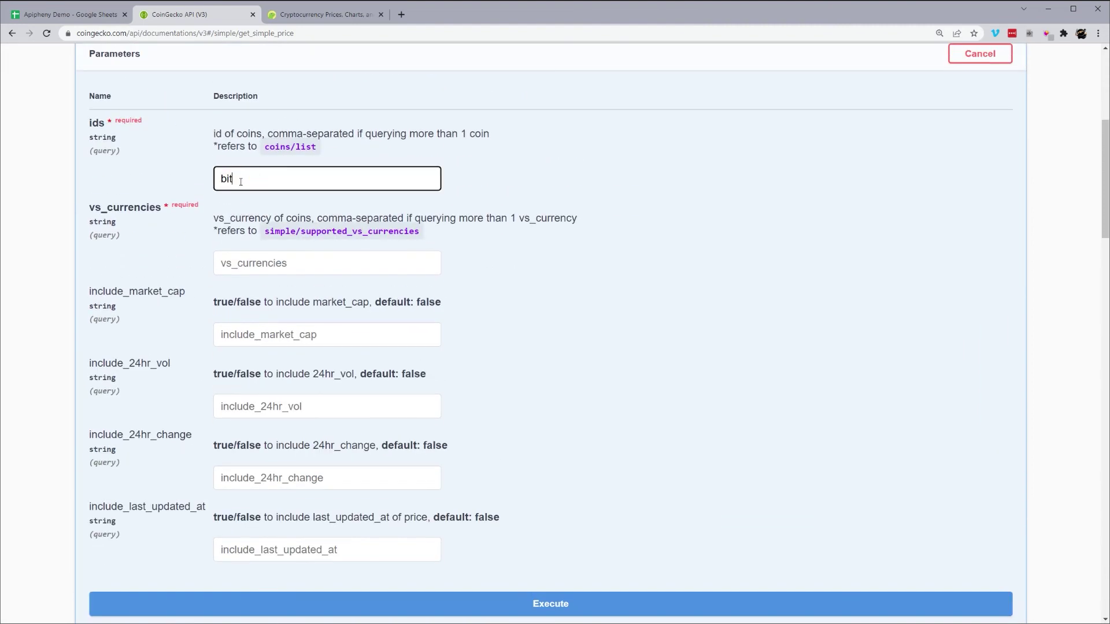
click(271, 267)
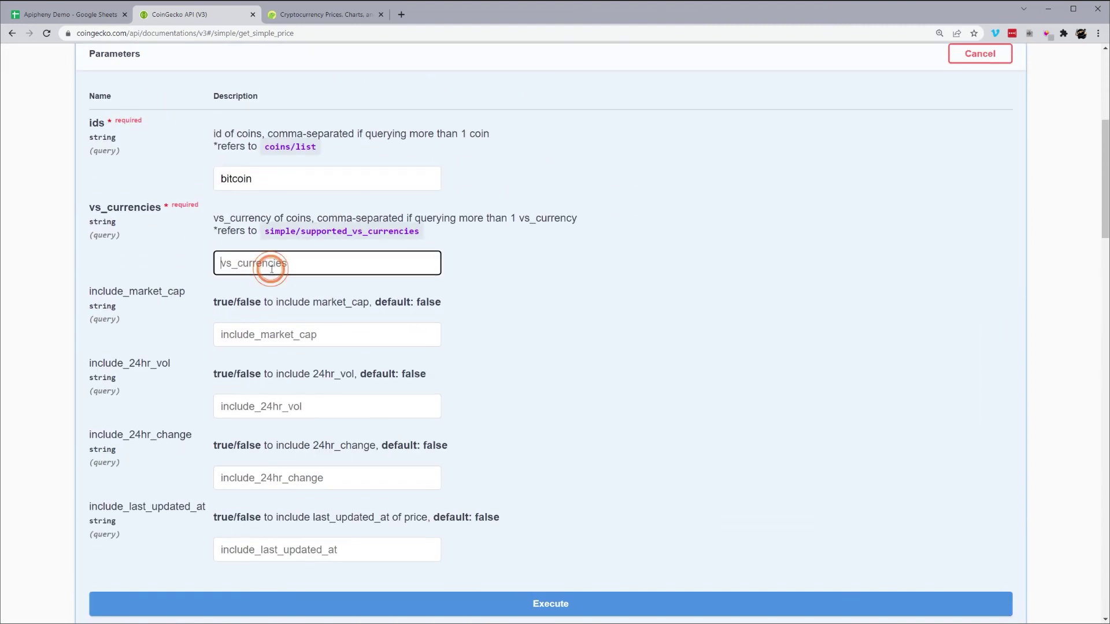
text(usd)
Execute the request, getting 41212, and copy its Request URL back to the spreadsheet
scroll(498, 311, down, 2)
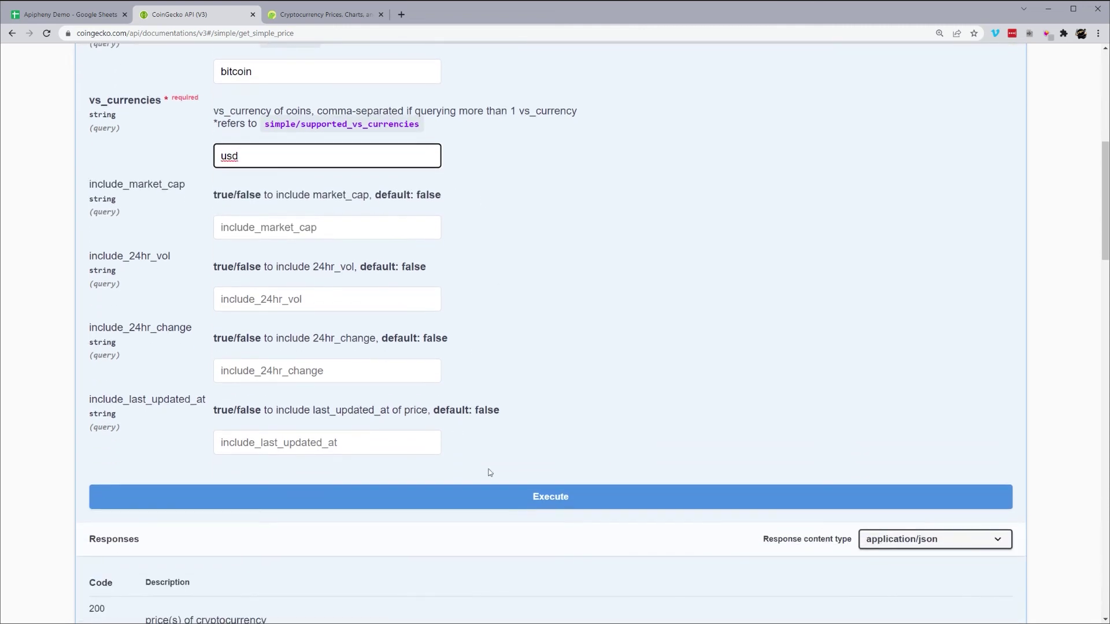
click(515, 501)
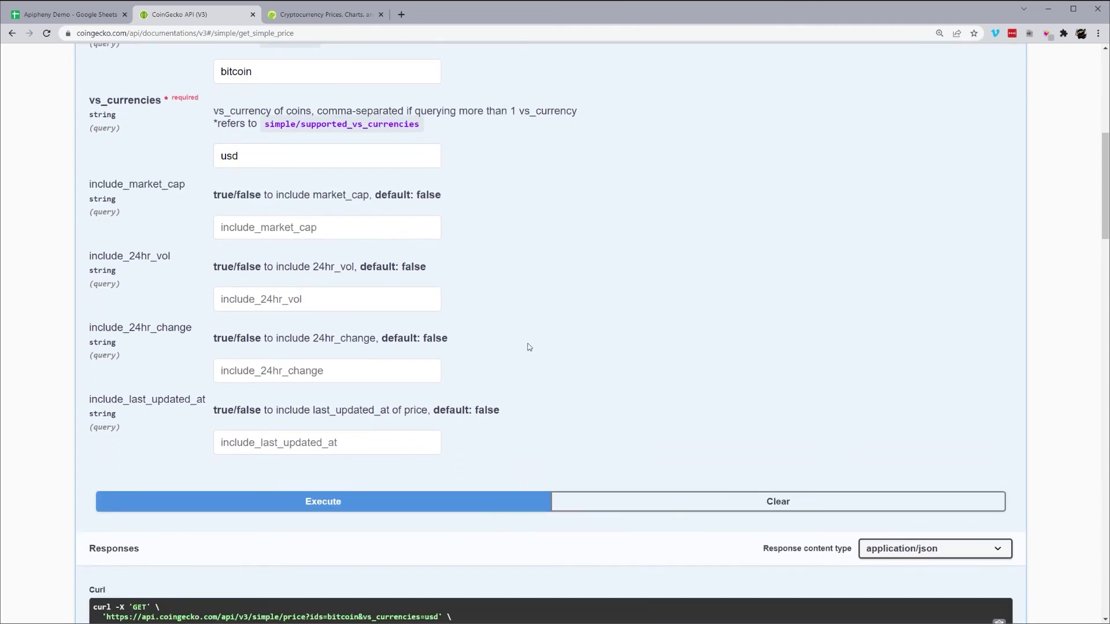
scroll(528, 347, down, 4)
drag(449, 455, 88, 451)
key(ctrl+c)
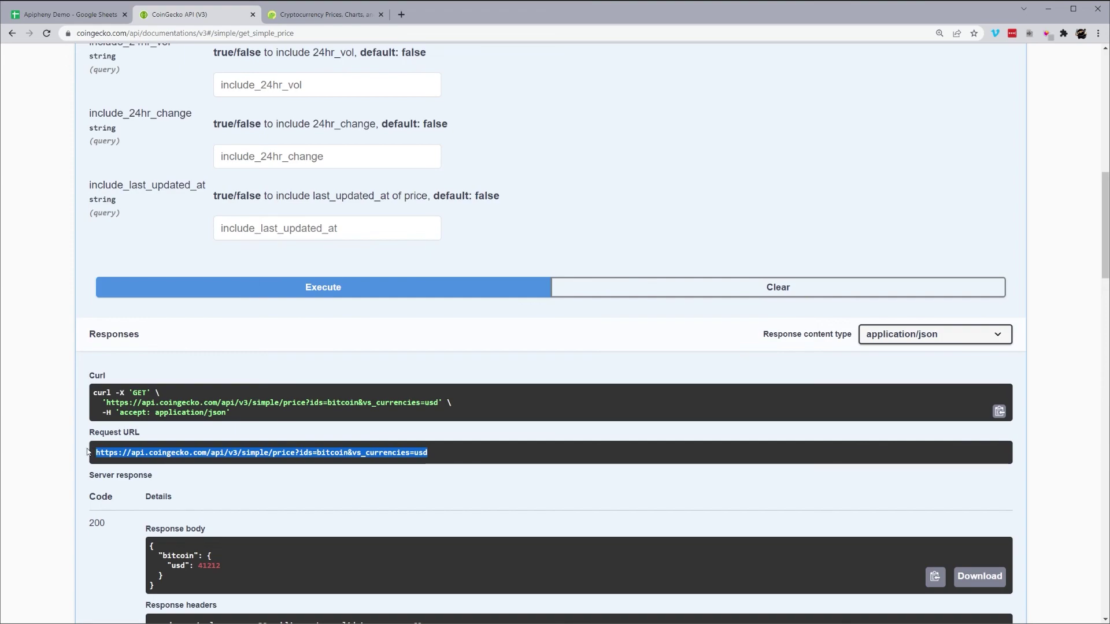
click(88, 18)
Replace the Apipheny API URL with the bitcoin simple/price URL and run it over the sheet
triple_click(992, 204)
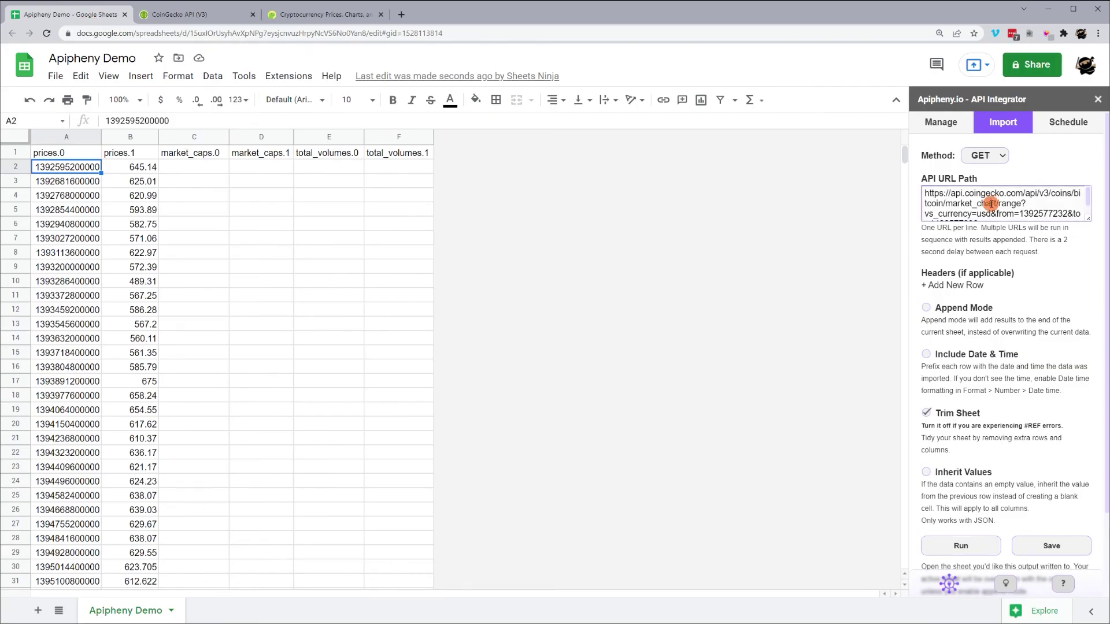
key(ctrl+v)
click(961, 545)
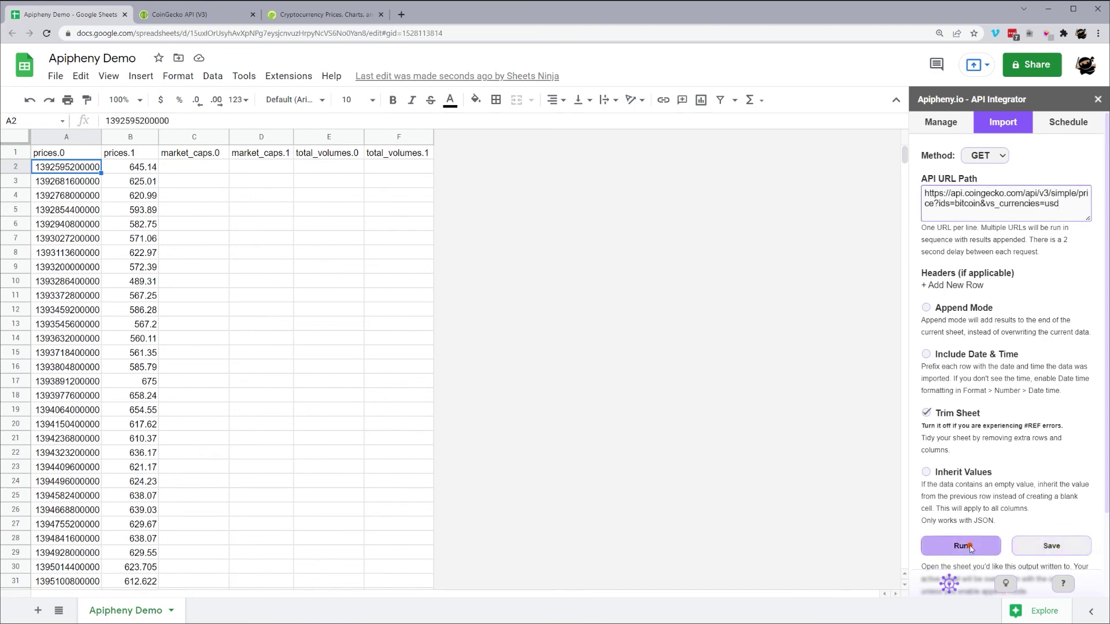
click(1008, 391)
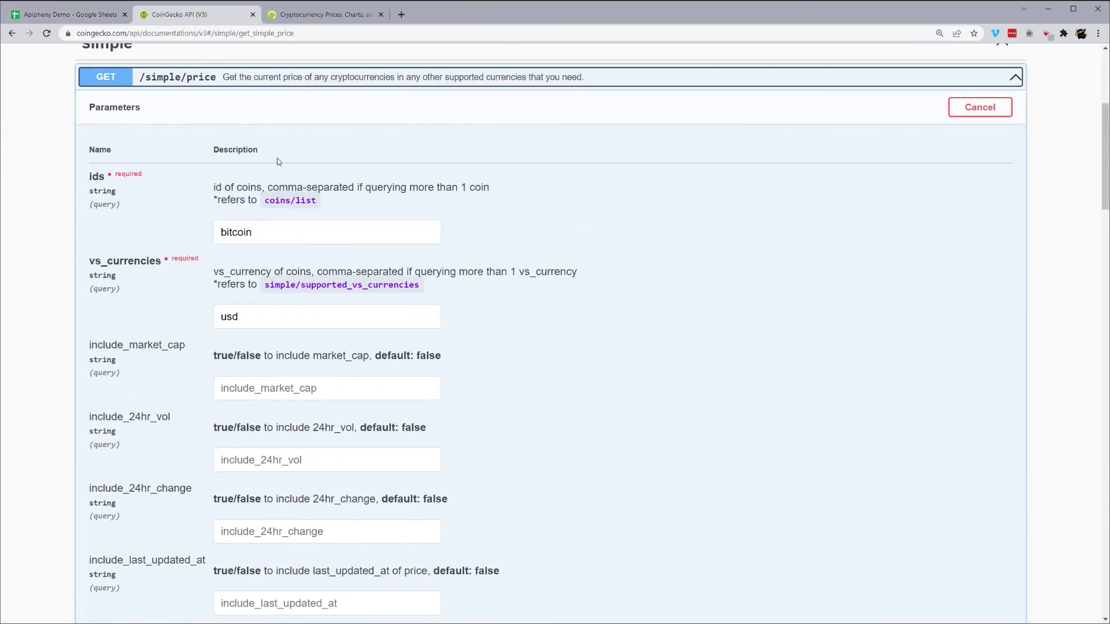
Collapse the /simple/price docs and check the sheet, which shows only 'error code: 1015'
click(255, 77)
scroll(304, 287, up, 2)
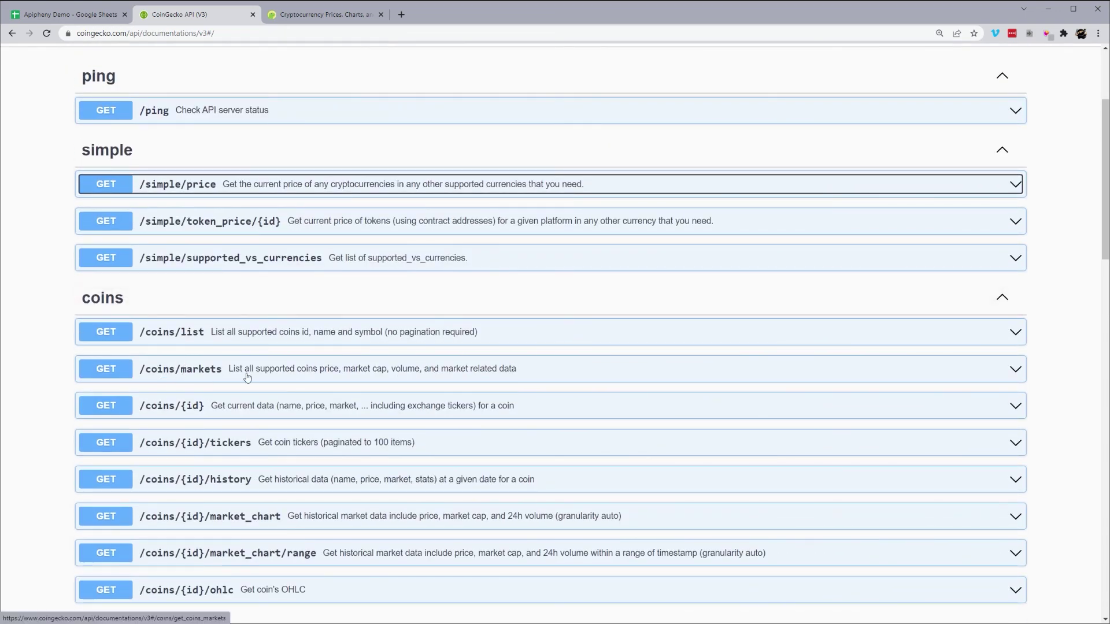
scroll(228, 403, down, 1)
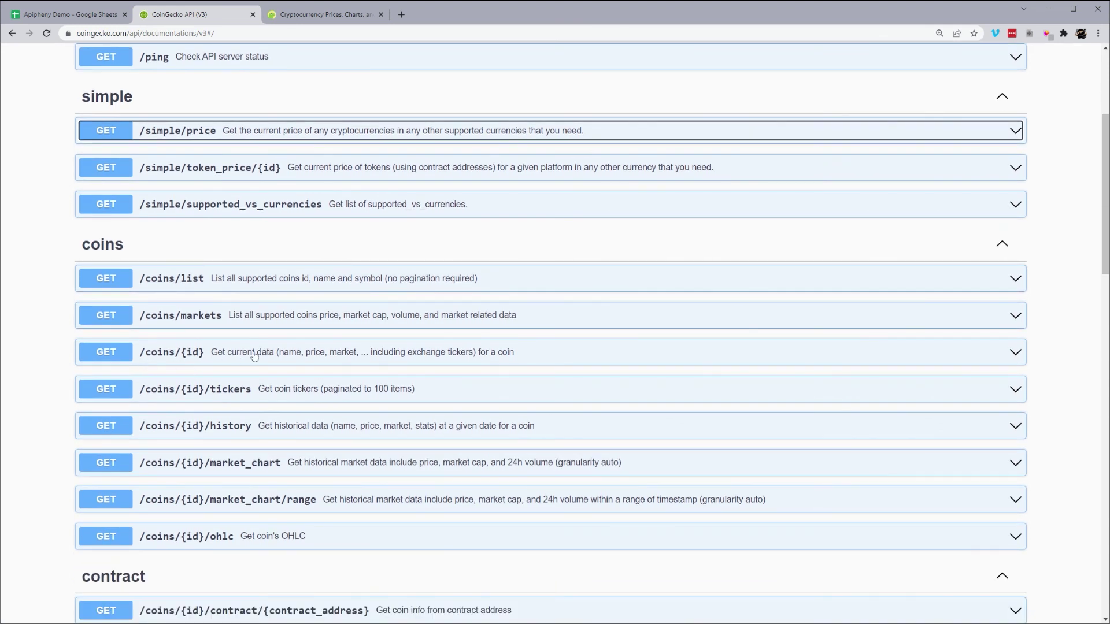
scroll(311, 306, up, 1)
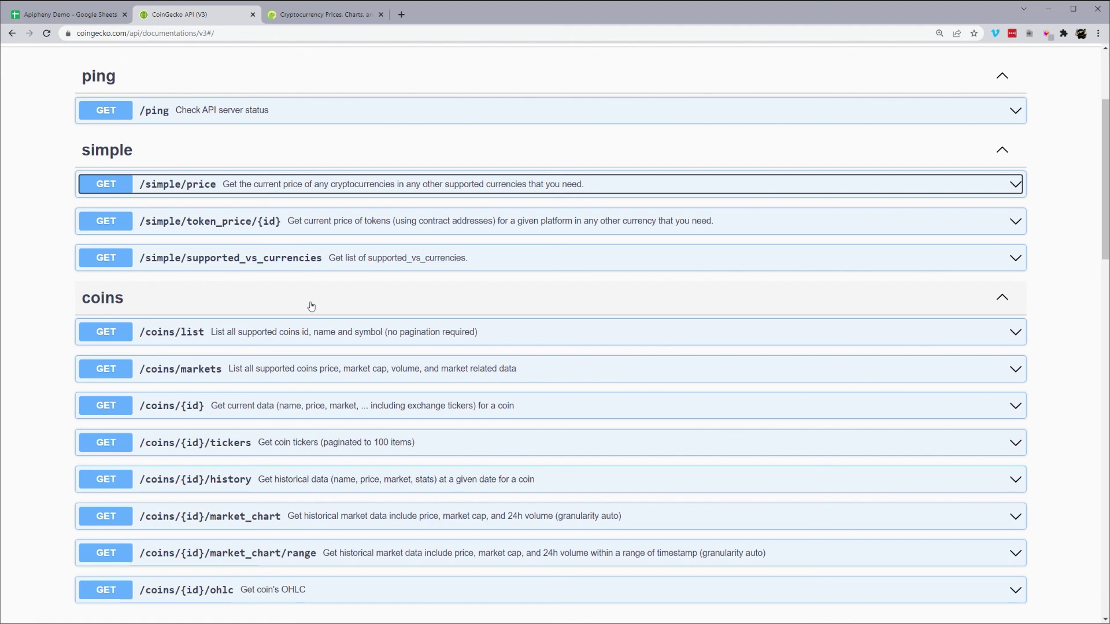
click(68, 15)
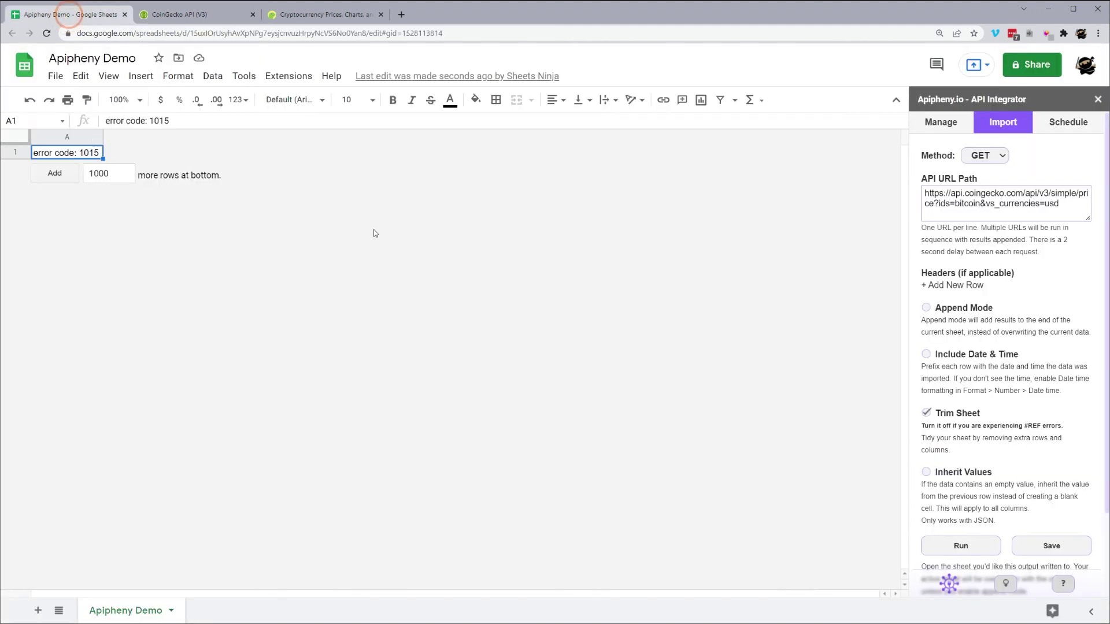